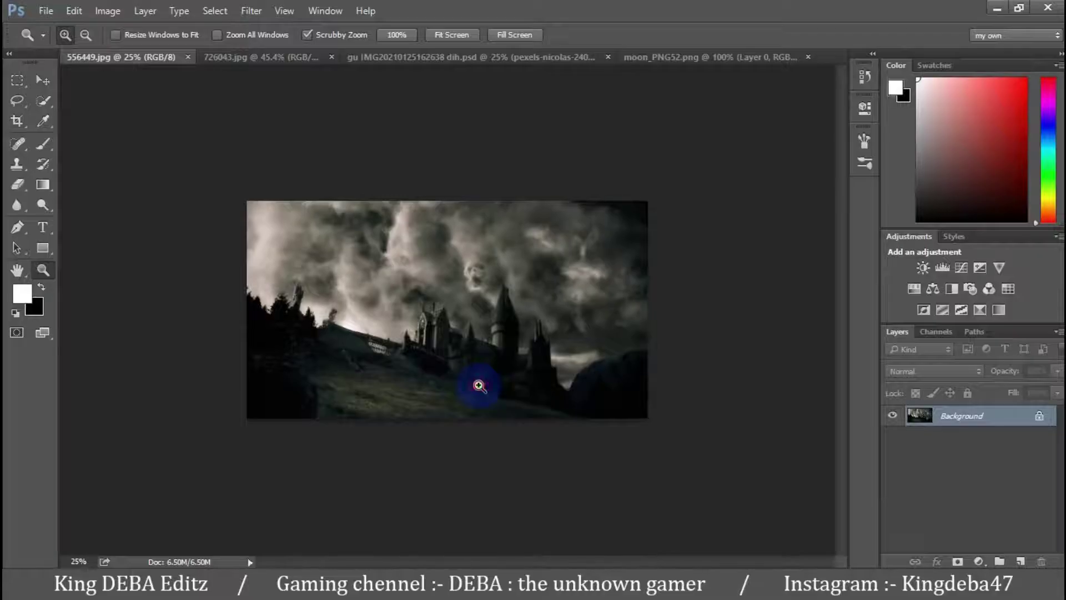
Unlock the castle background layer and flip it horizontally.
{"action": "left_click", "coordinate": [479, 385]}
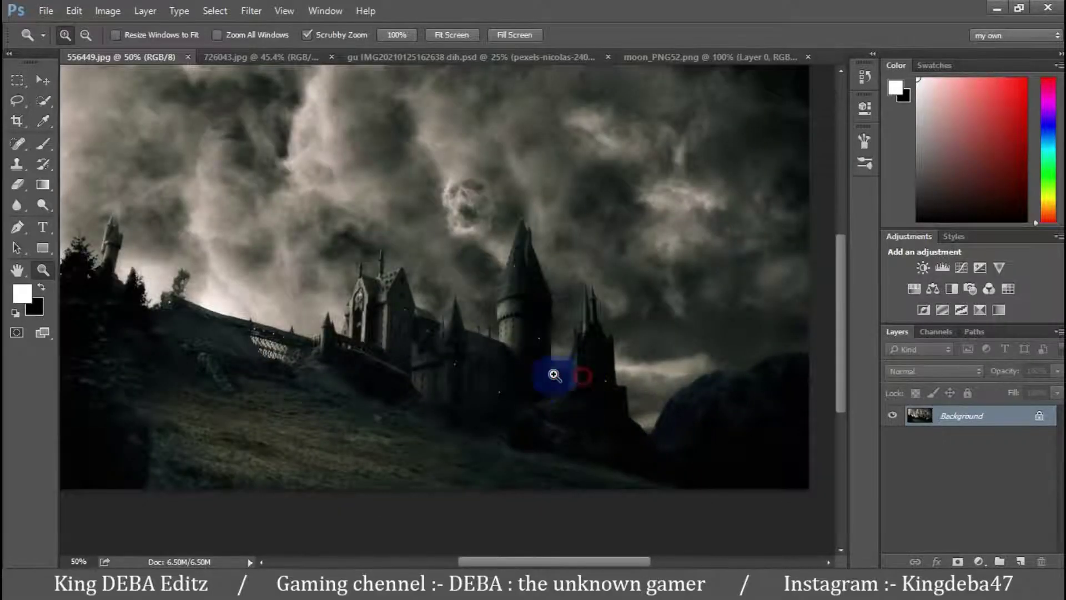
{"action": "left_click_drag", "start_coordinate": [554, 375], "coordinate": [544, 375]}
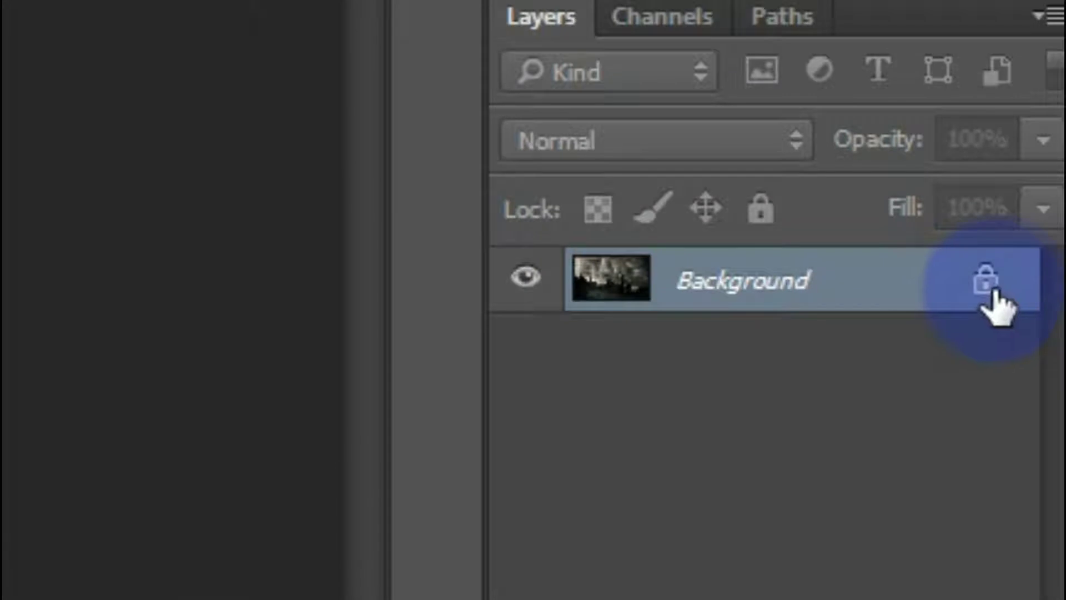
{"action": "left_click", "coordinate": [986, 280]}
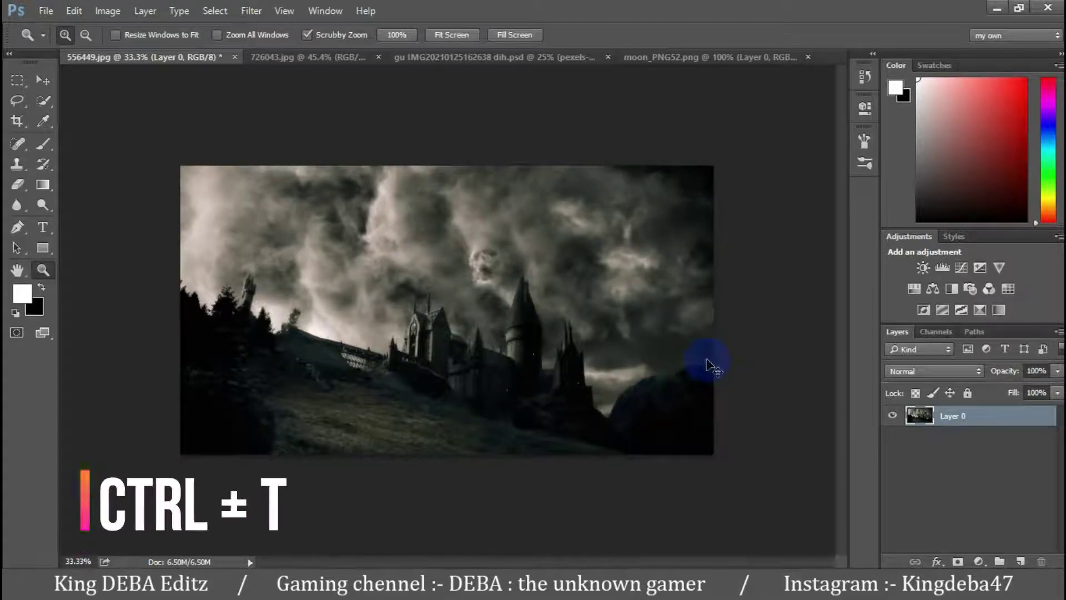
{"action": "key", "text": "ctrl+t"}
{"action": "right_click", "coordinate": [707, 361]}
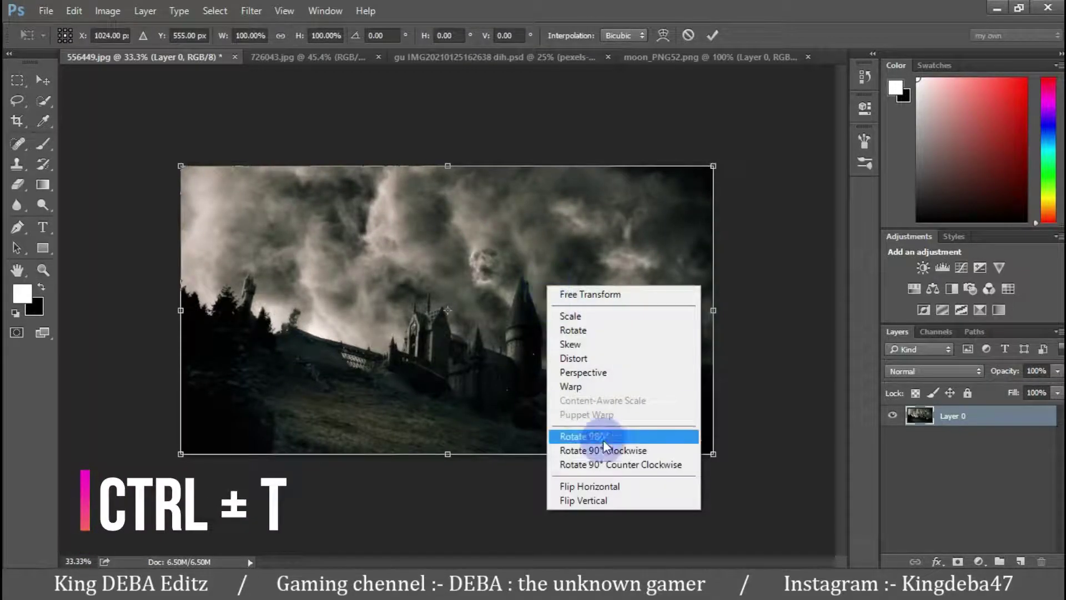
{"action": "left_click", "coordinate": [604, 487]}
{"action": "key", "text": "Return"}
Paint black on Layer 0's mask to hide the upper-right sky, then scale the placed cloud photo.
{"action": "key", "text": "z"}
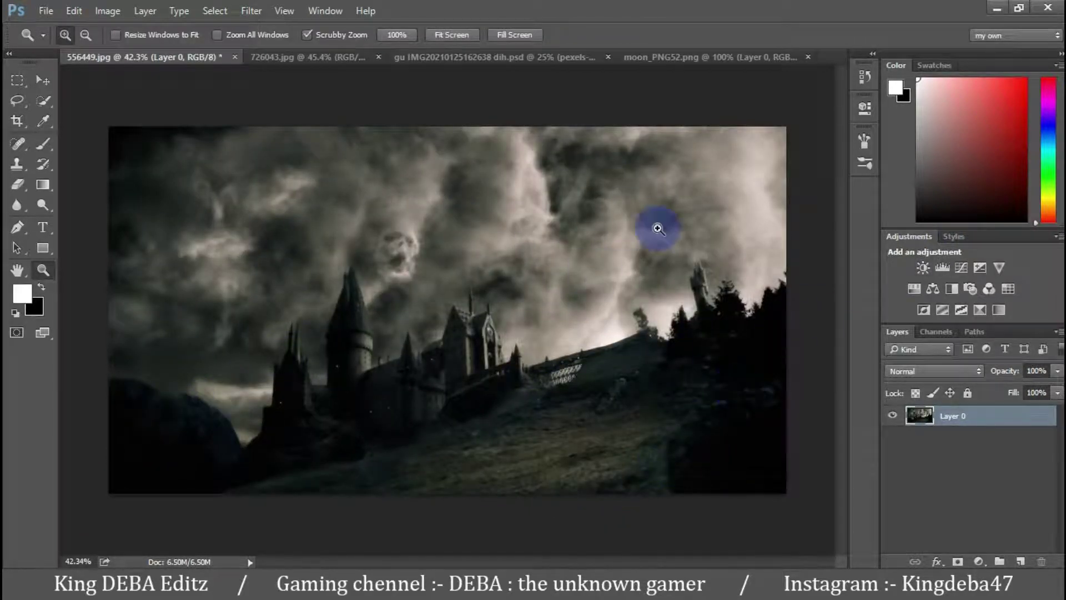
{"action": "key", "text": "b"}
{"action": "key", "text": "x"}
{"action": "left_click_drag", "start_coordinate": [620, 209], "coordinate": [549, 147]}
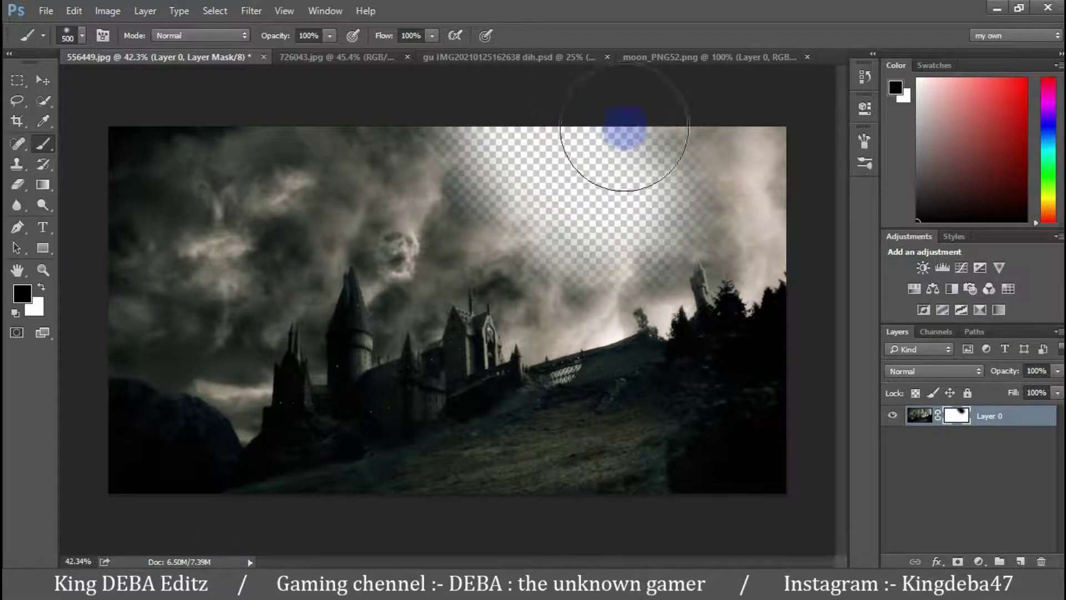
{"action": "left_click_drag", "start_coordinate": [548, 147], "coordinate": [702, 115]}
{"action": "key", "text": "bracketleft"}
{"action": "mouse_move", "coordinate": [741, 317]}
{"action": "left_mouse_down"}
{"action": "mouse_move", "coordinate": [631, 257]}
{"action": "mouse_move", "coordinate": [647, 333]}
{"action": "left_mouse_up"}
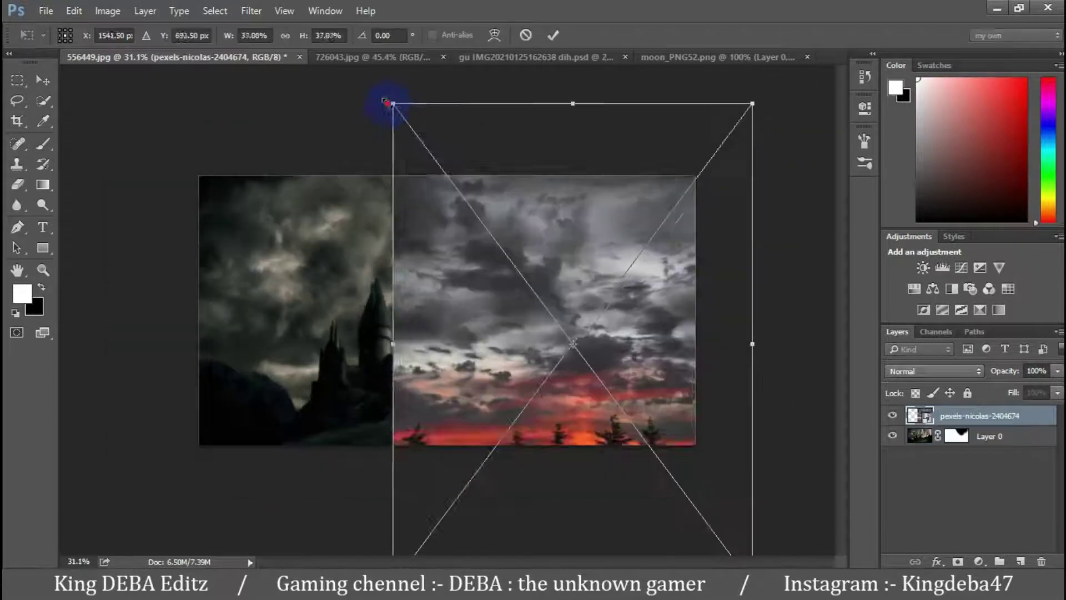
{"action": "mouse_move", "coordinate": [388, 99]}
{"action": "left_mouse_down"}
{"action": "mouse_move", "coordinate": [428, 147]}
{"action": "mouse_move", "coordinate": [392, 101]}
{"action": "left_mouse_up"}
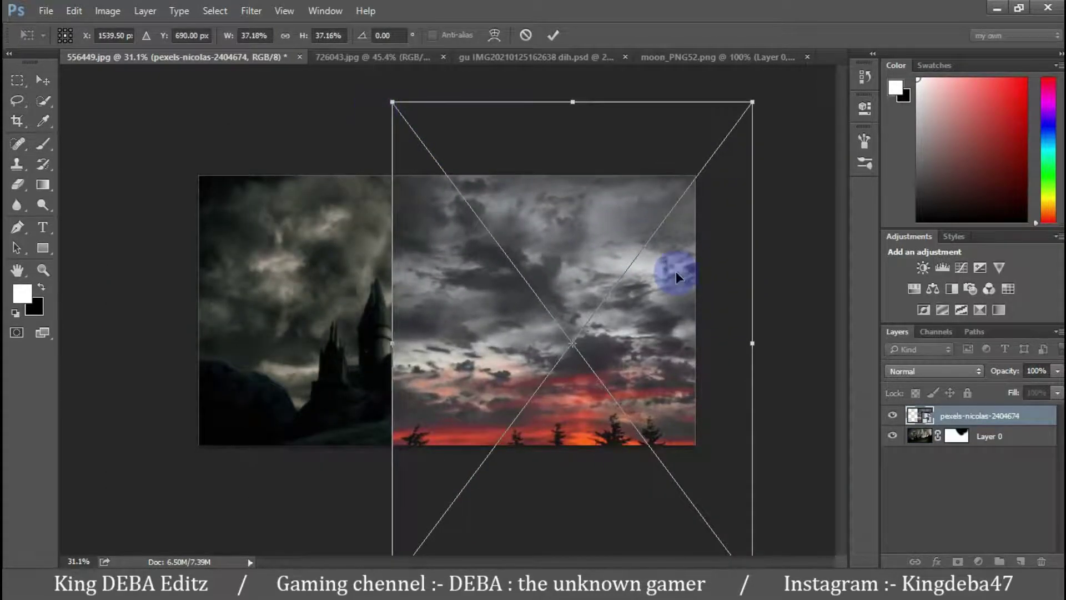
Commit the cloud photo and move its layer beneath the castle layer.
{"action": "key", "text": "Return"}
{"action": "key", "text": "z"}
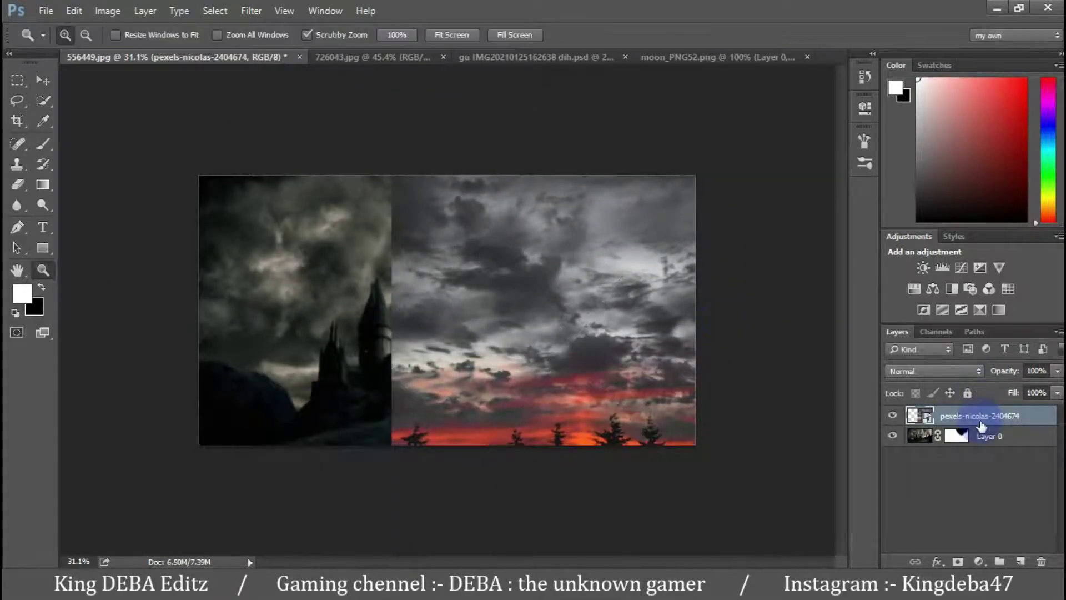
{"action": "left_click_drag", "start_coordinate": [980, 415], "coordinate": [980, 444]}
{"action": "left_click", "coordinate": [611, 233]}
{"action": "key", "text": "x"}
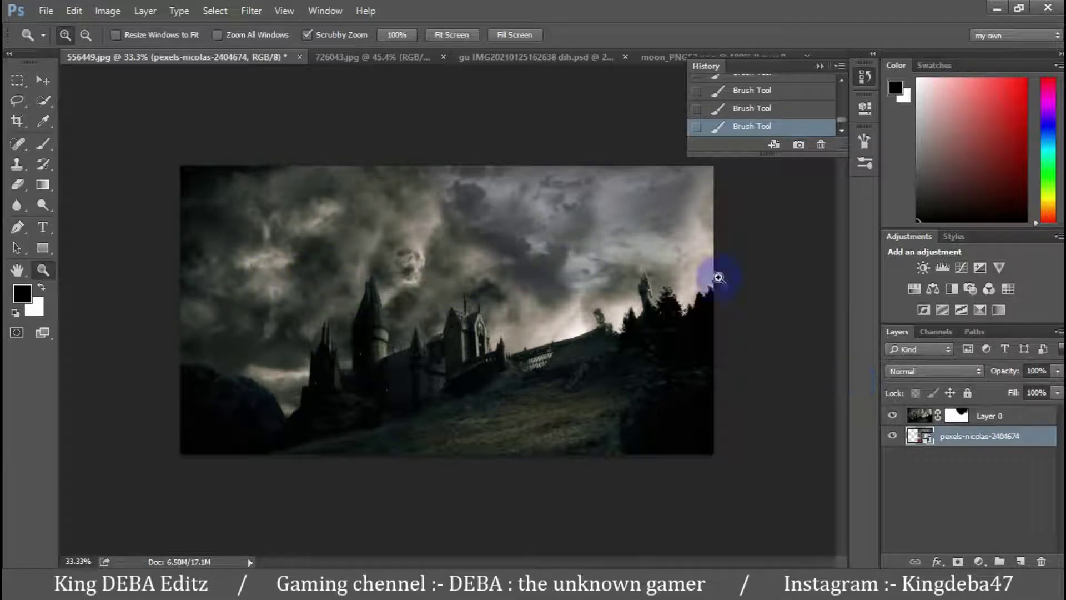
Add Color Balance shifting midtones toward green, a brightening Curves, and a Vibrance adjustment.
{"action": "left_click", "coordinate": [933, 288]}
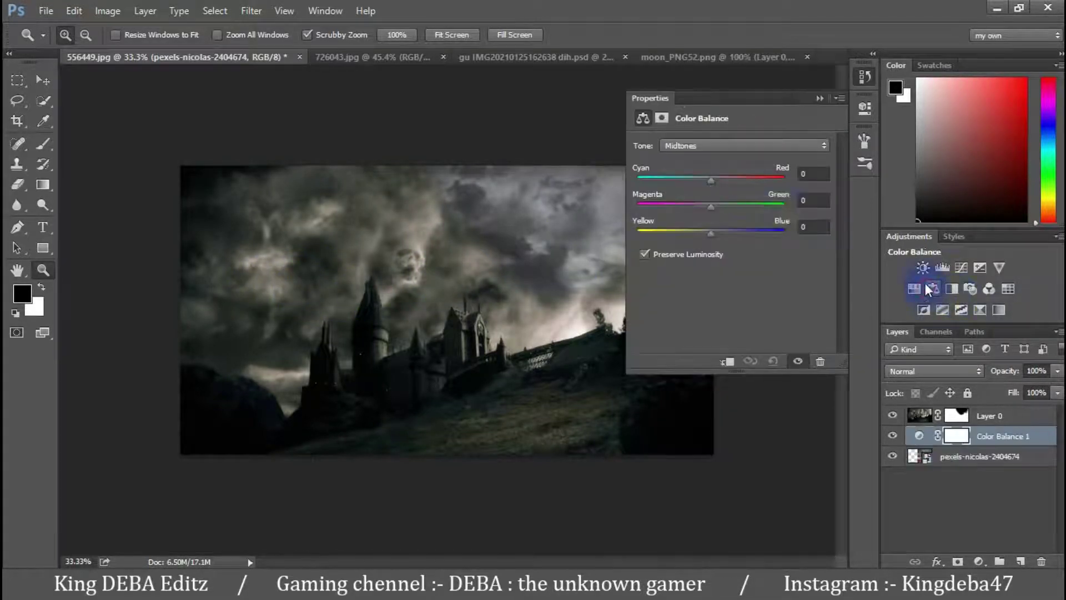
{"action": "left_click", "coordinate": [711, 205]}
{"action": "left_click_drag", "start_coordinate": [711, 203], "coordinate": [708, 235]}
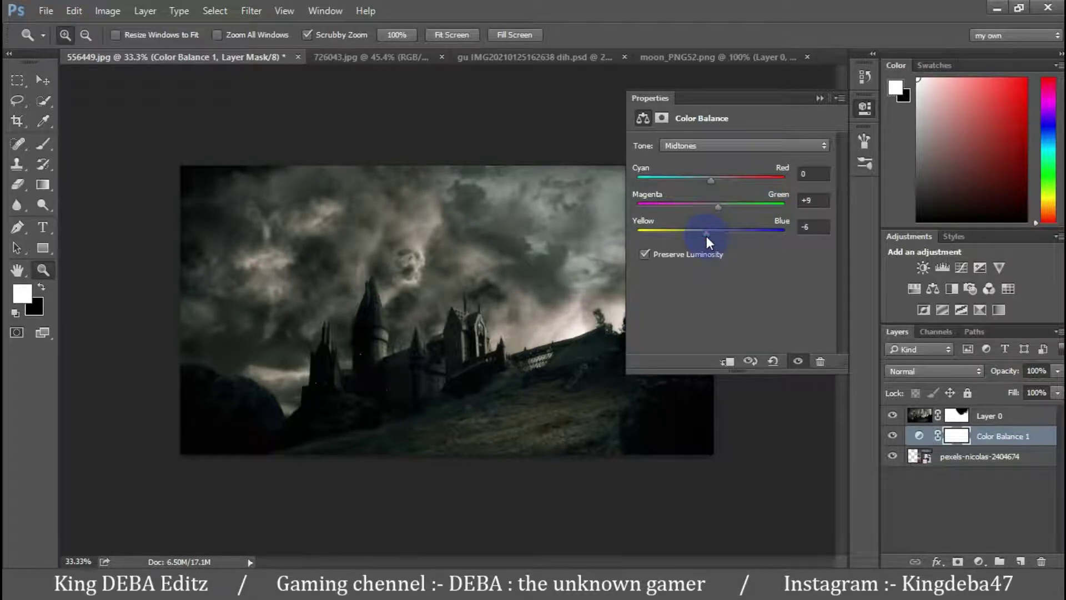
{"action": "left_click_drag", "start_coordinate": [746, 252], "coordinate": [744, 254]}
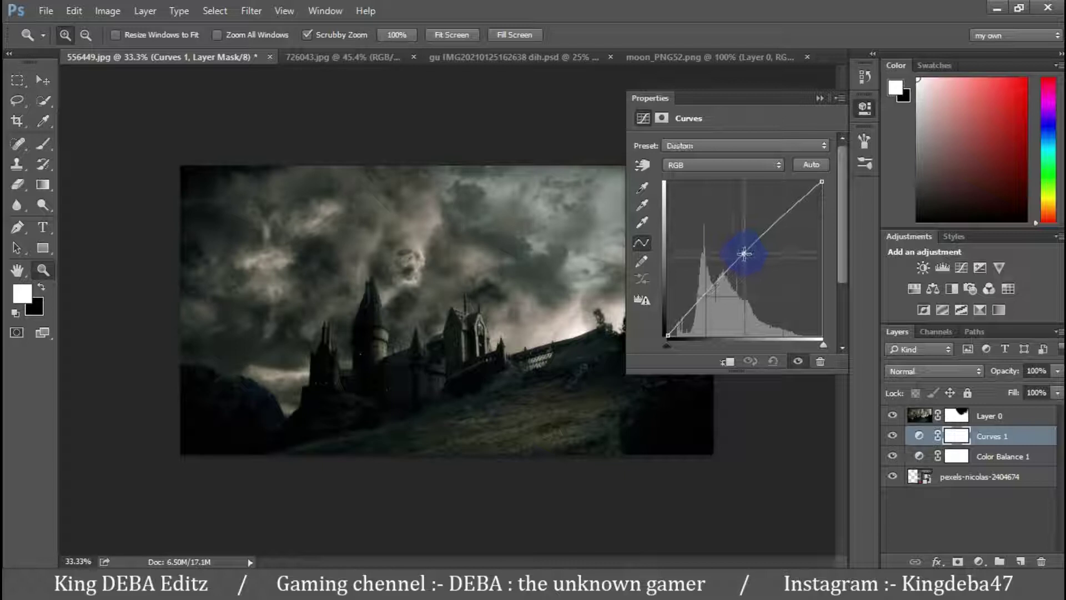
{"action": "left_click", "coordinate": [1018, 257]}
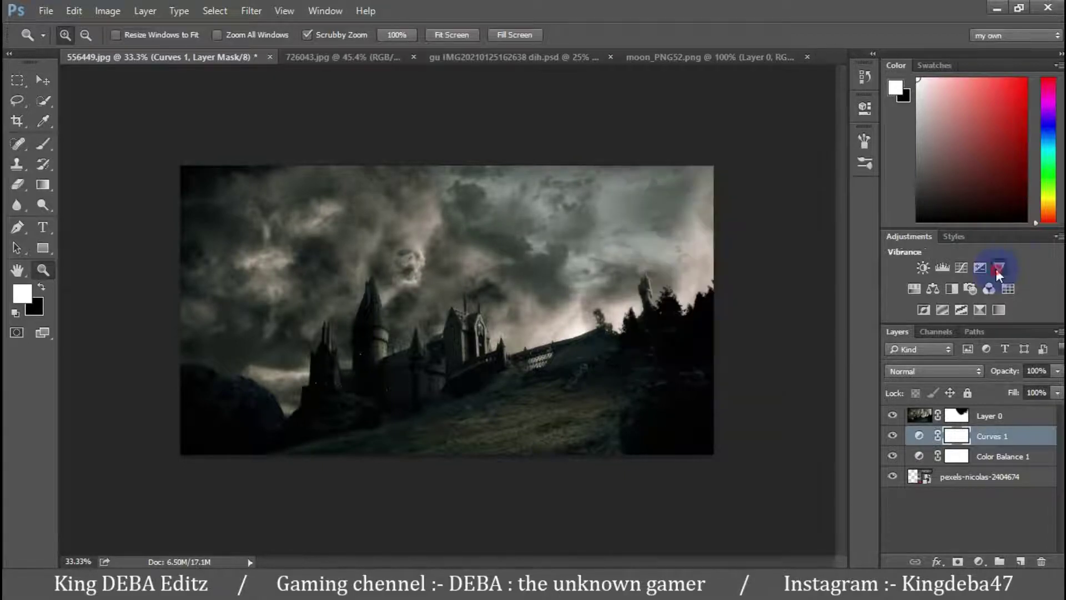
{"action": "left_click", "coordinate": [998, 269]}
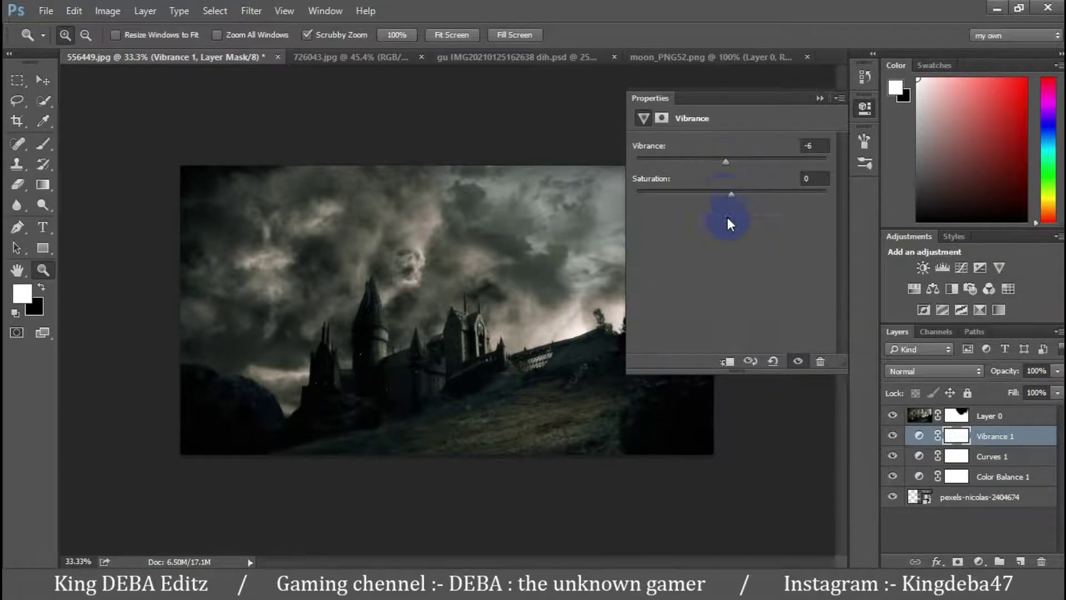
Apply a low-amount Add Noise smart filter to the cloud sky layer.
{"action": "left_click", "coordinate": [251, 10]}
{"action": "left_click", "coordinate": [538, 289]}
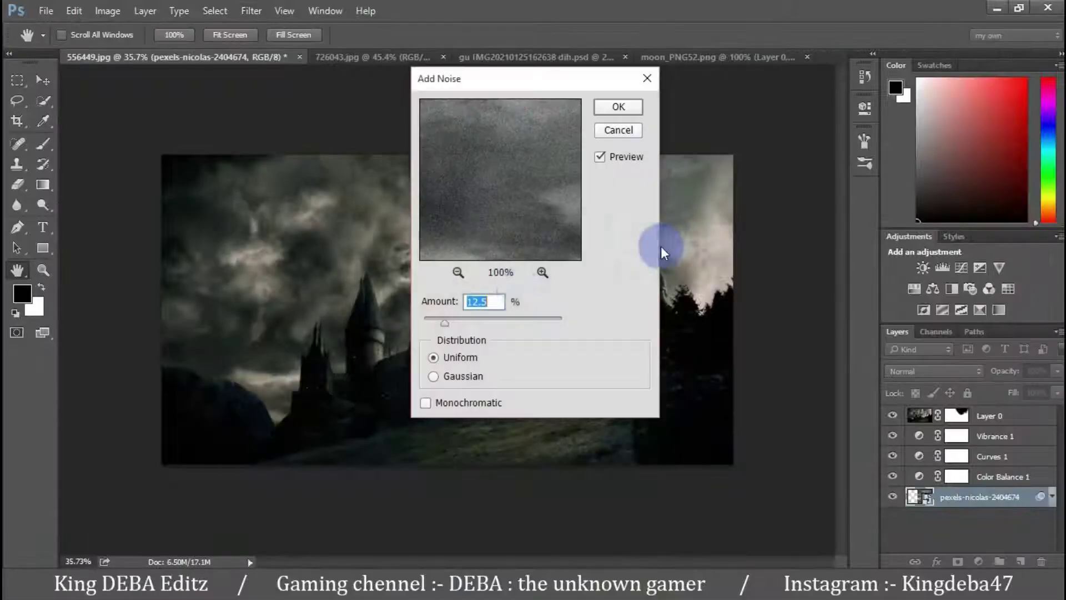
{"action": "left_click_drag", "start_coordinate": [443, 325], "coordinate": [438, 322]}
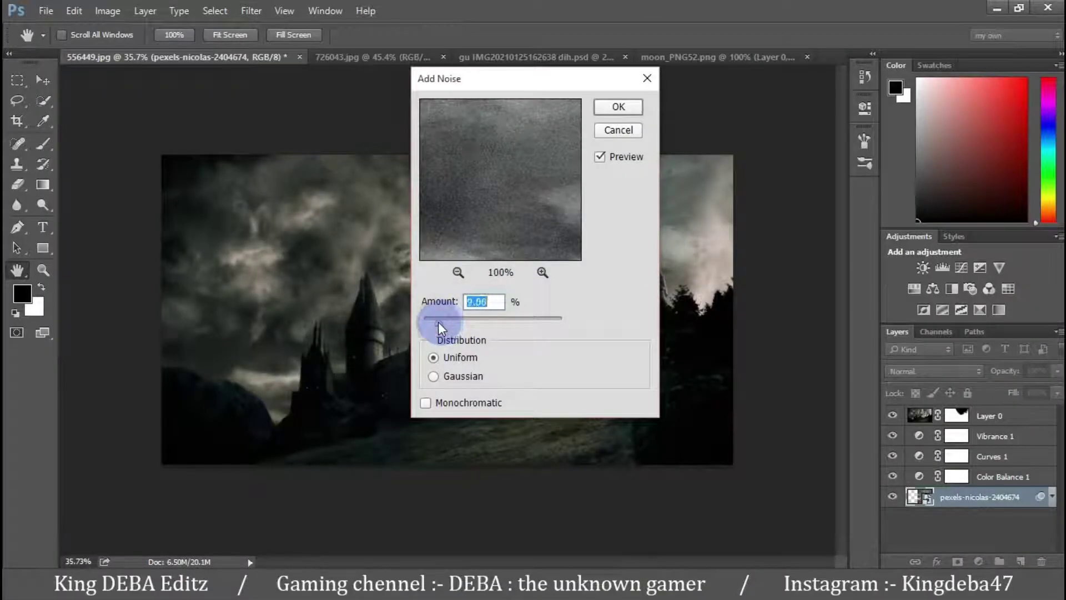
{"action": "left_click", "coordinate": [621, 110]}
{"action": "key", "text": "z"}
{"action": "left_click", "coordinate": [656, 290]}
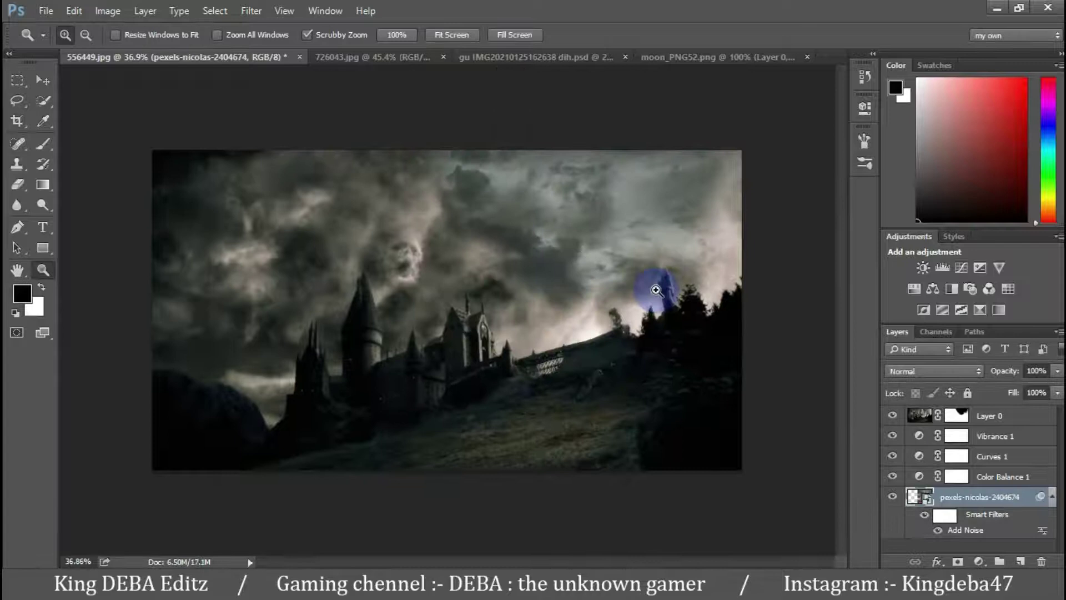
Scale the placed moon down in the upper-right sky and commit its size.
{"action": "mouse_move", "coordinate": [494, 272]}
{"action": "left_mouse_down"}
{"action": "mouse_move", "coordinate": [479, 293]}
{"action": "mouse_move", "coordinate": [568, 249]}
{"action": "left_mouse_up"}
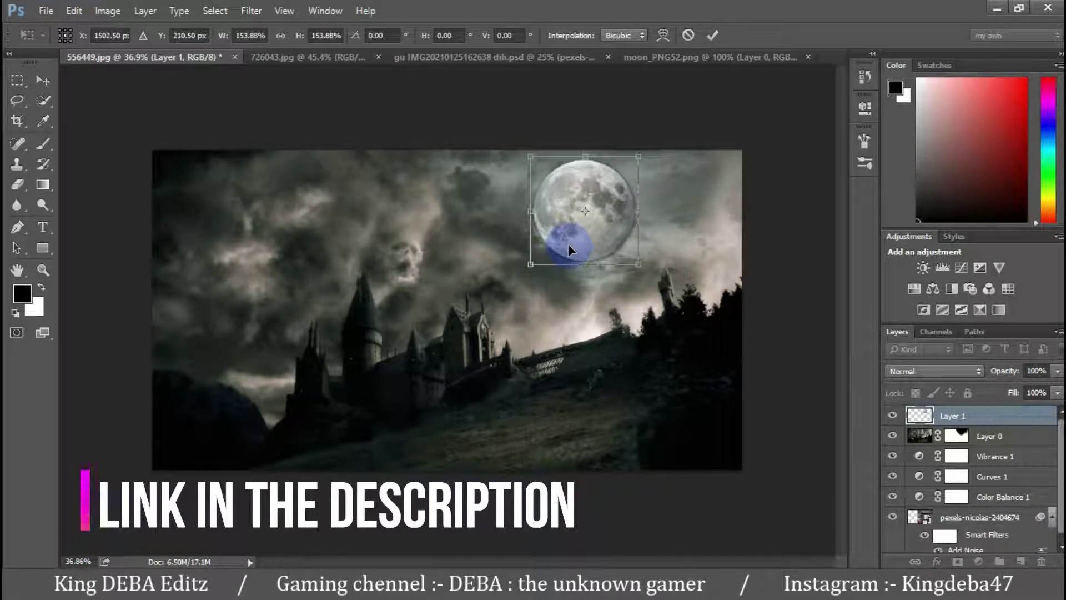
{"action": "left_click_drag", "start_coordinate": [530, 264], "coordinate": [542, 254]}
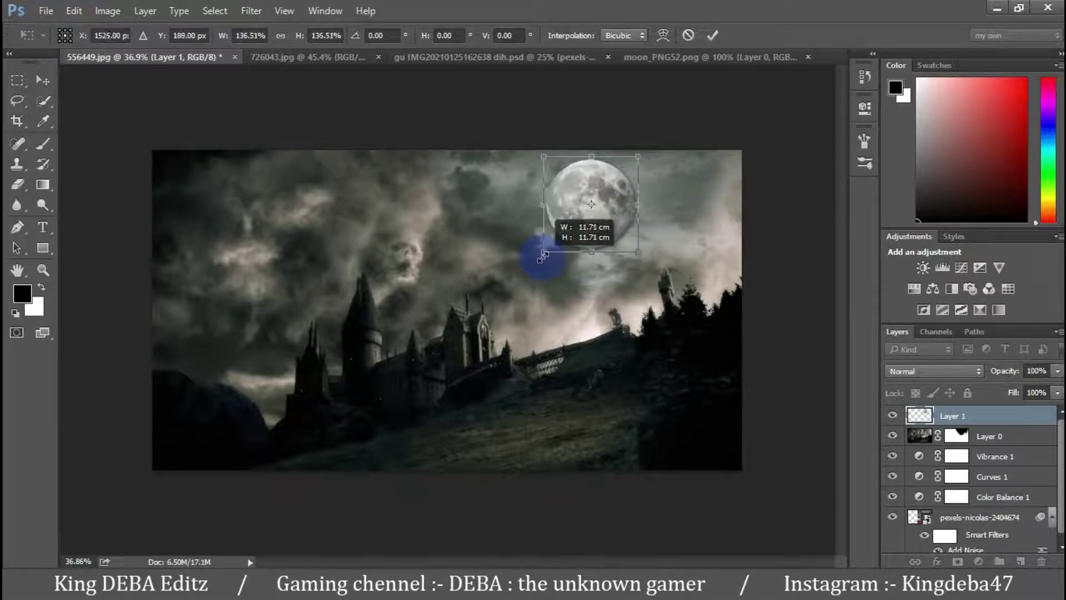
{"action": "key", "text": "Return"}
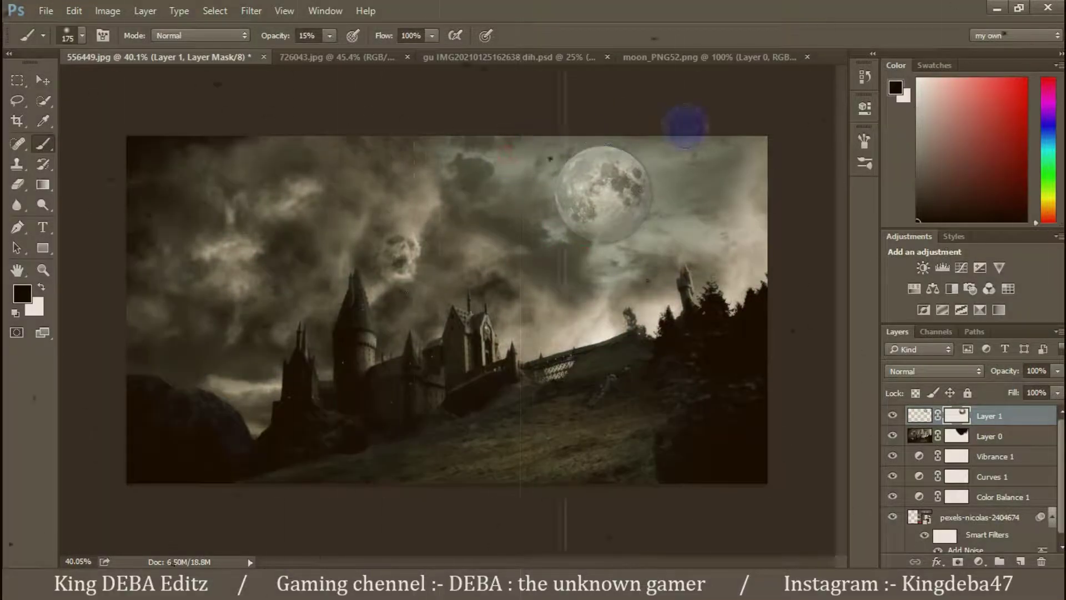
{"action": "key", "text": "z"}
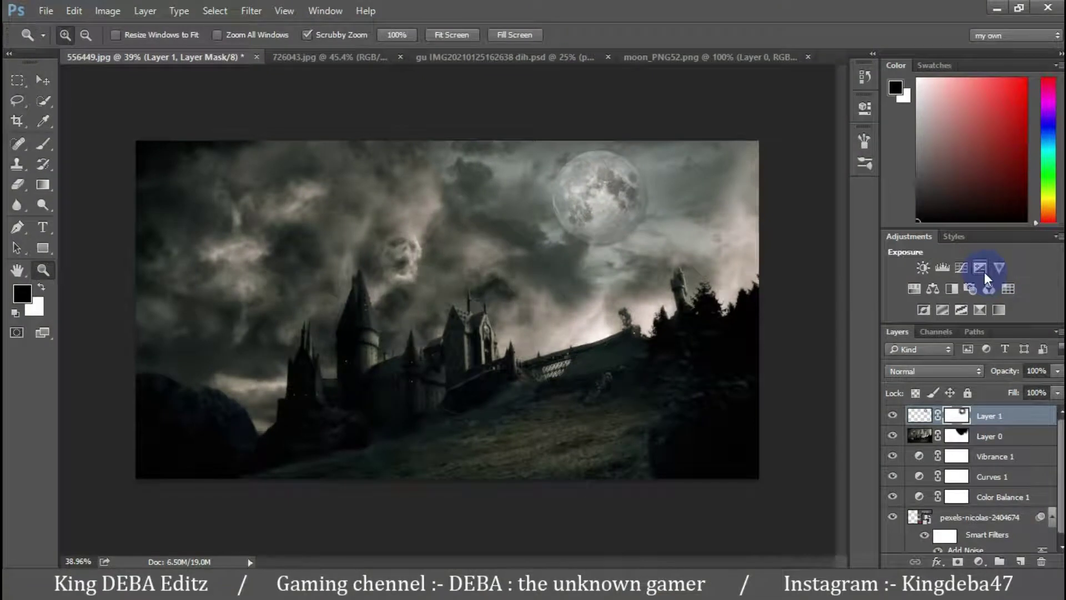
Add an Exposure layer at +1.65, invert its mask, and paint the brightening onto the moon.
{"action": "left_click", "coordinate": [981, 269]}
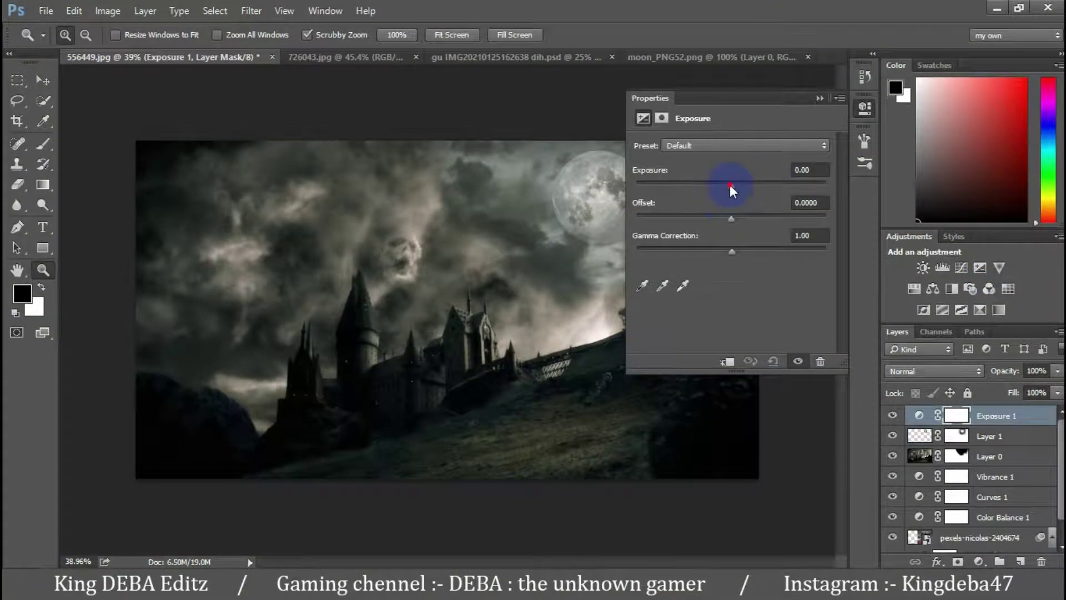
{"action": "left_click_drag", "start_coordinate": [731, 186], "coordinate": [756, 189]}
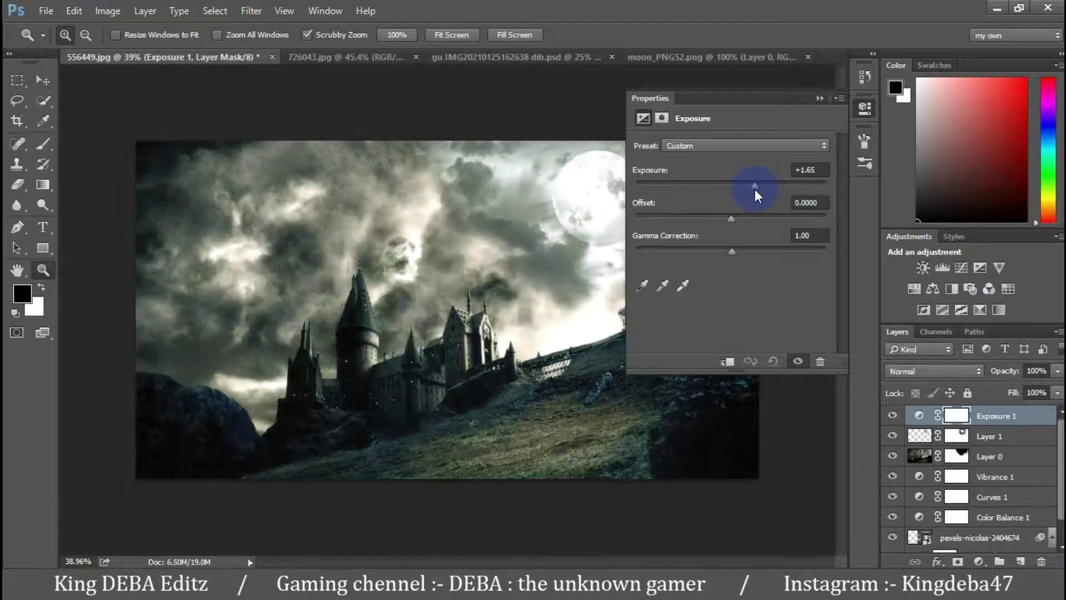
{"action": "left_click", "coordinate": [864, 108]}
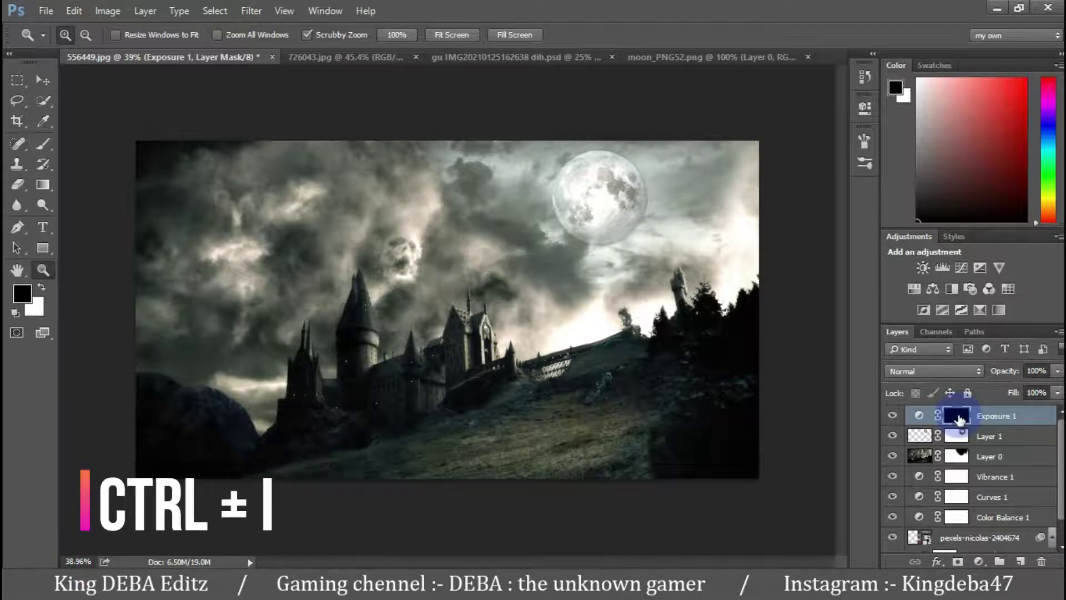
{"action": "key", "text": "ctrl+i"}
{"action": "key", "text": "b"}
{"action": "scroll", "coordinate": [690, 185], "scroll_direction": "up", "scroll_amount": 1}
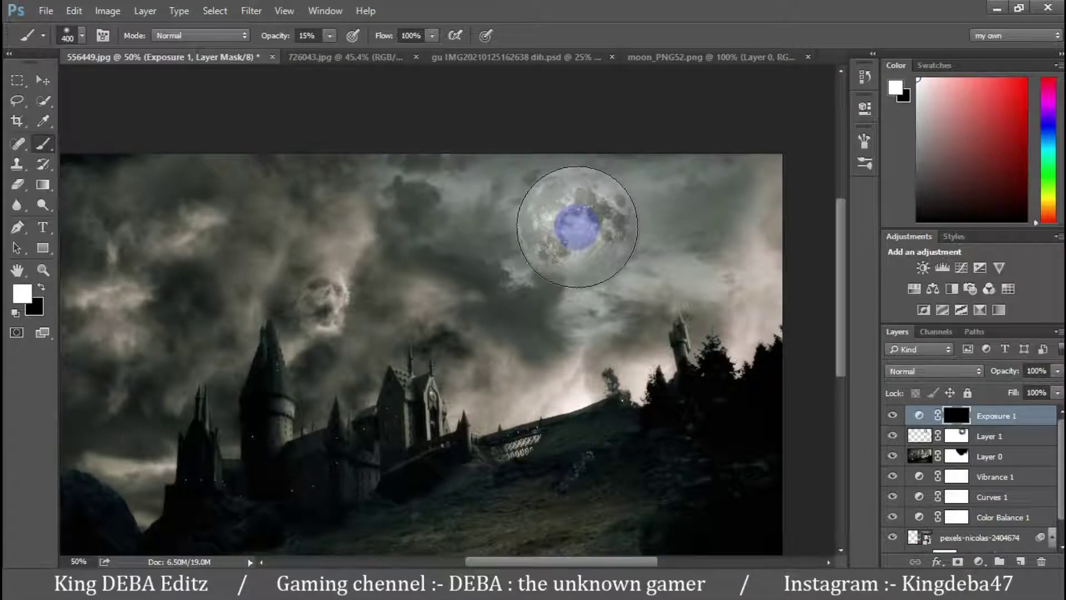
{"action": "left_click", "coordinate": [577, 225]}
{"action": "left_click_drag", "start_coordinate": [579, 226], "coordinate": [579, 230]}
{"action": "left_click", "coordinate": [582, 226]}
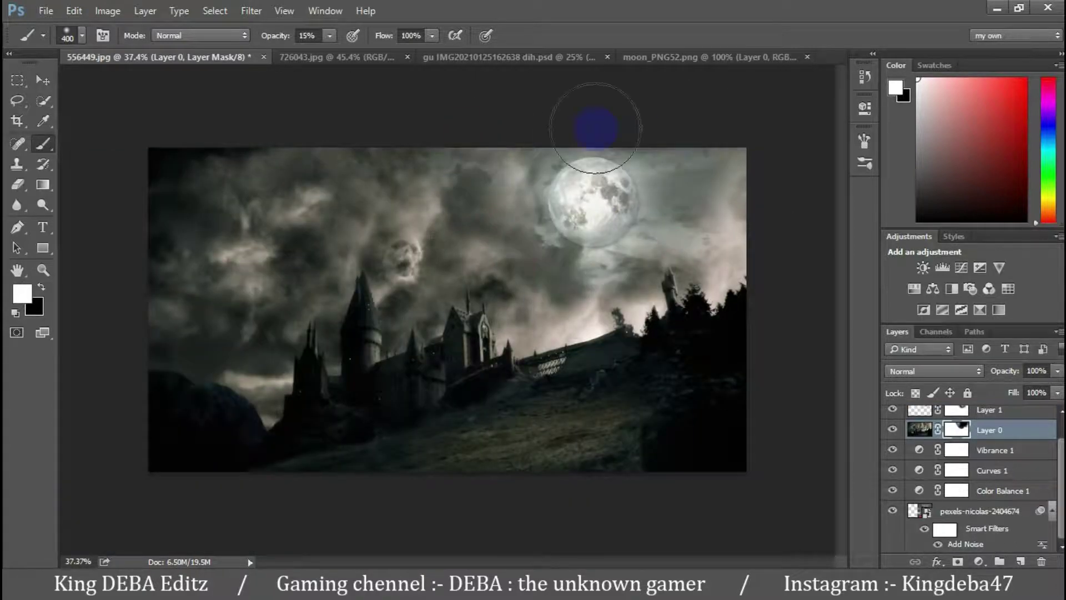
Add a second strong Exposure layer, invert its mask, and paint a large glow around the moon.
{"action": "left_click", "coordinate": [980, 268]}
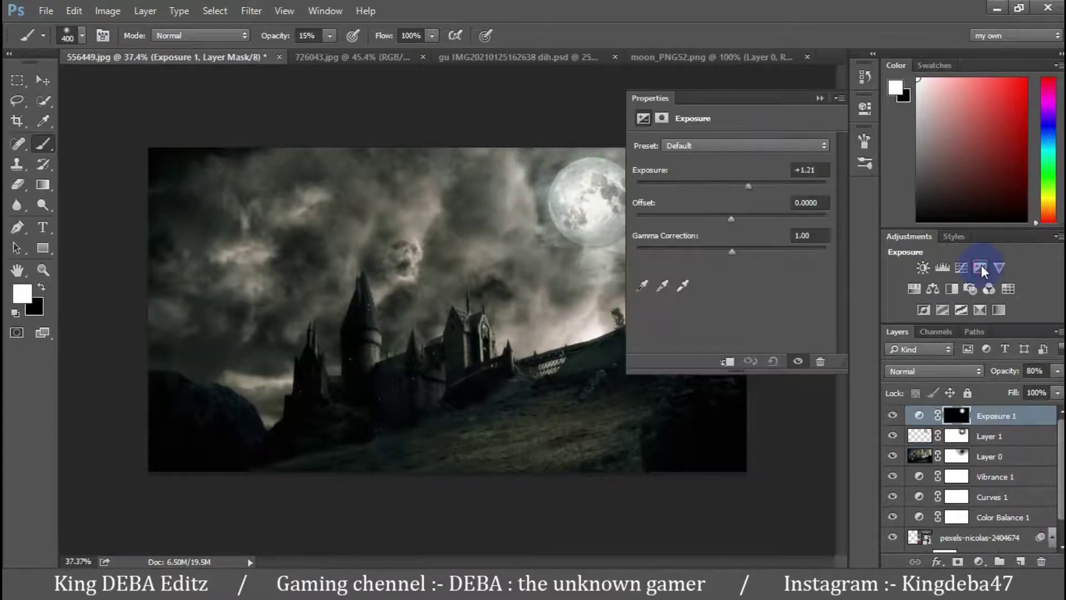
{"action": "left_click_drag", "start_coordinate": [732, 189], "coordinate": [800, 193]}
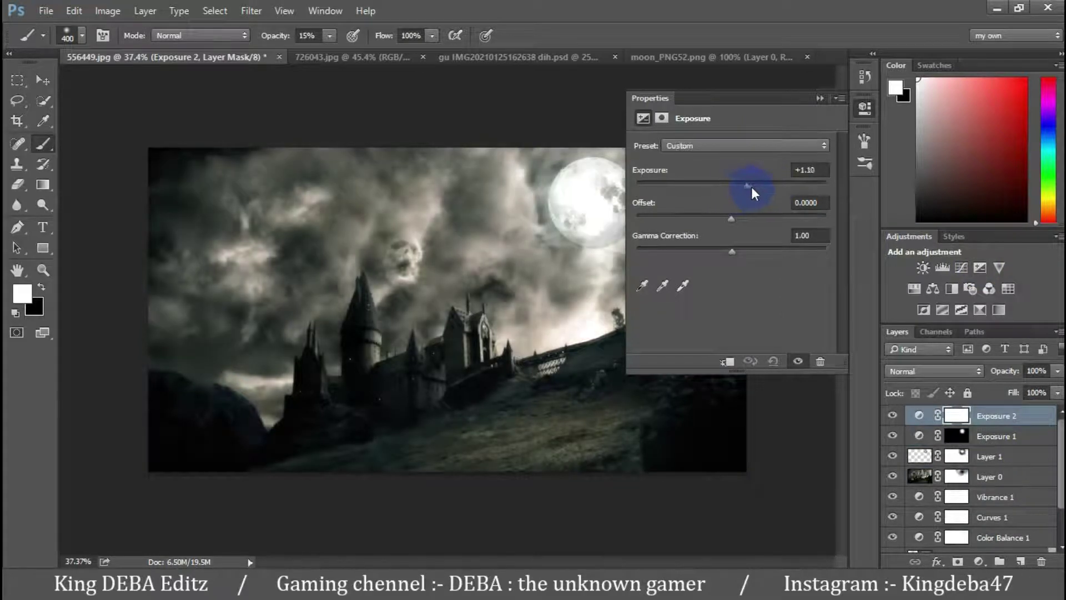
{"action": "left_click", "coordinate": [952, 421]}
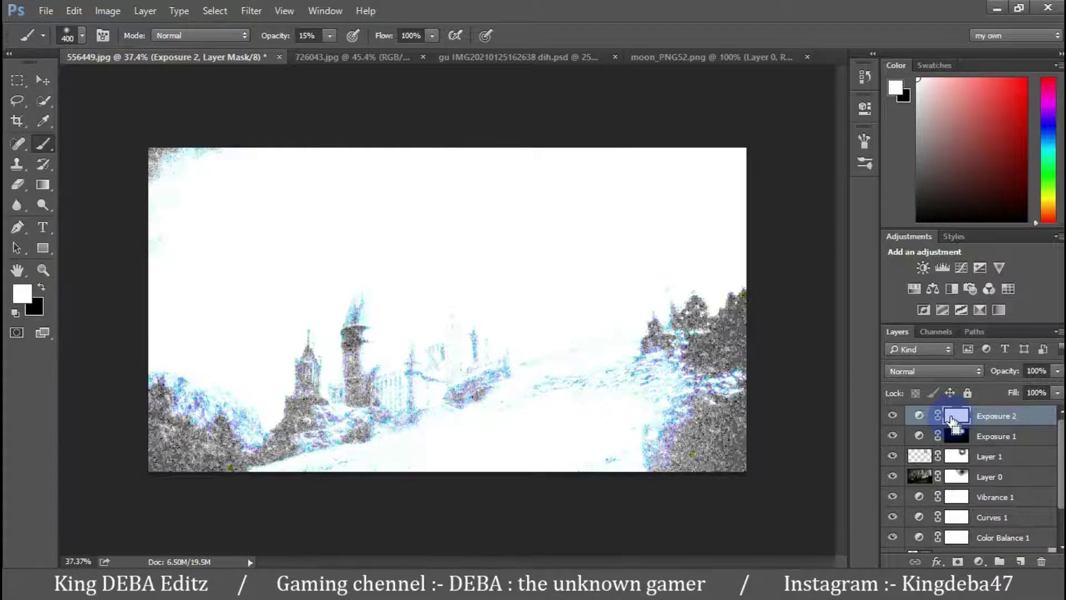
{"action": "key", "text": "ctrl+i"}
{"action": "key", "text": "bracketright"}
{"action": "key", "text": "bracketright"}
{"action": "key", "text": "bracketright"}
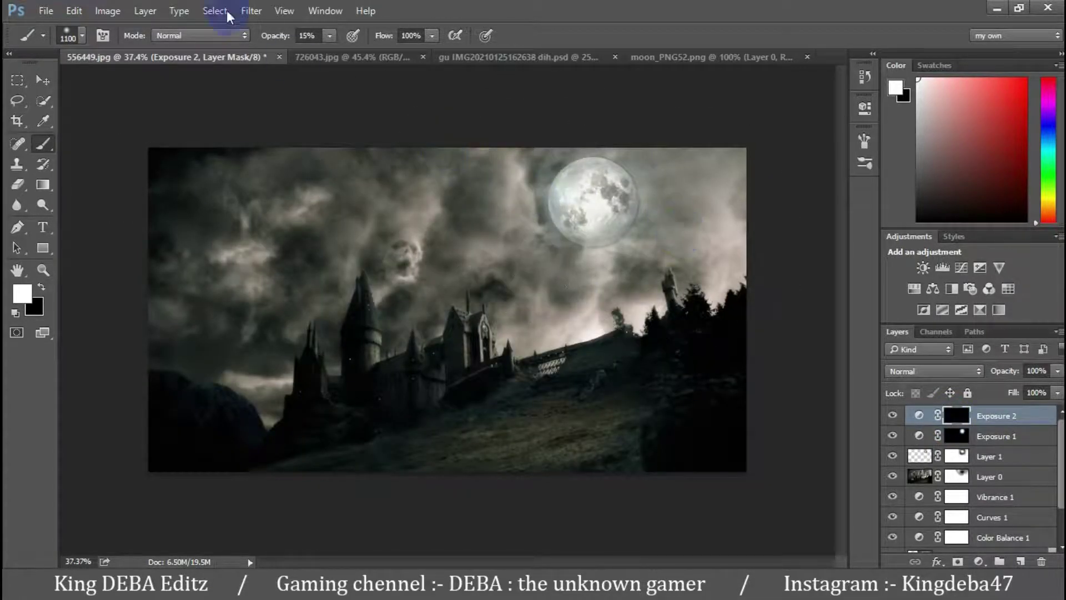
{"action": "left_click", "coordinate": [595, 206]}
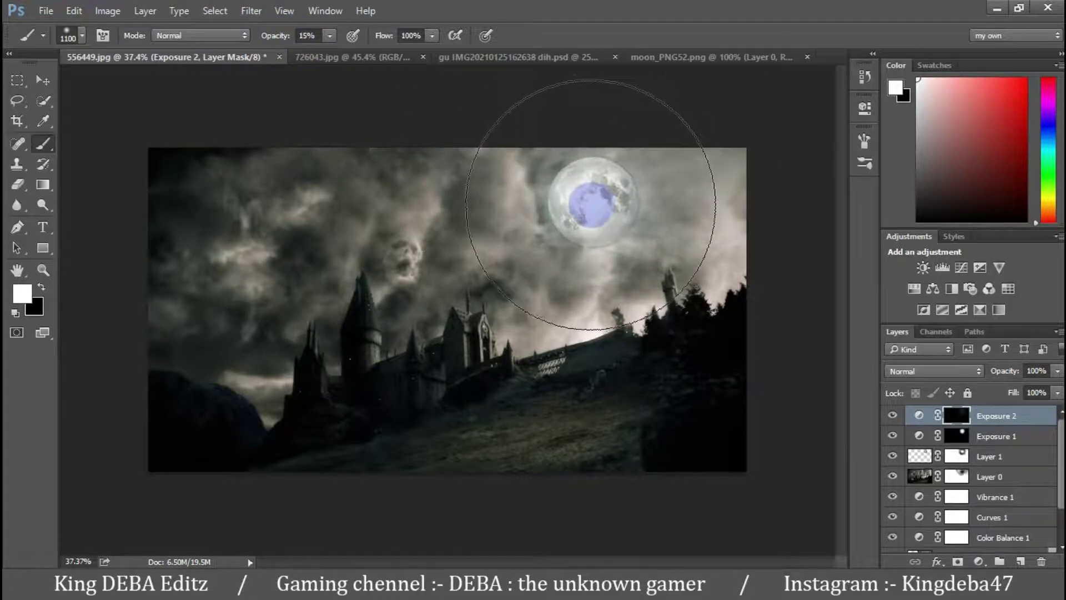
{"action": "left_click", "coordinate": [587, 210]}
{"action": "left_click", "coordinate": [588, 215]}
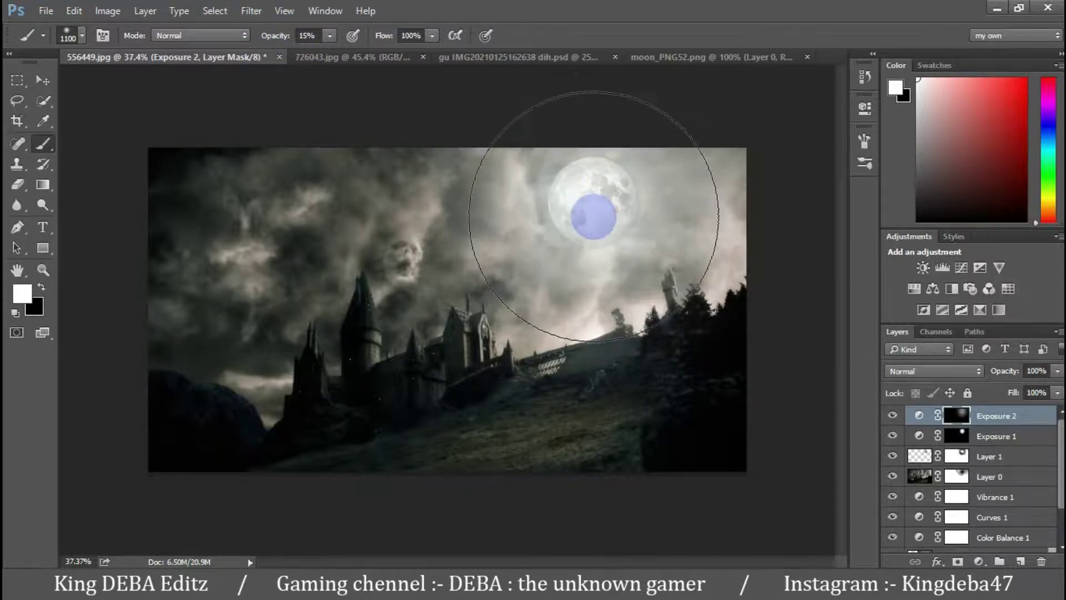
{"action": "left_click", "coordinate": [592, 218]}
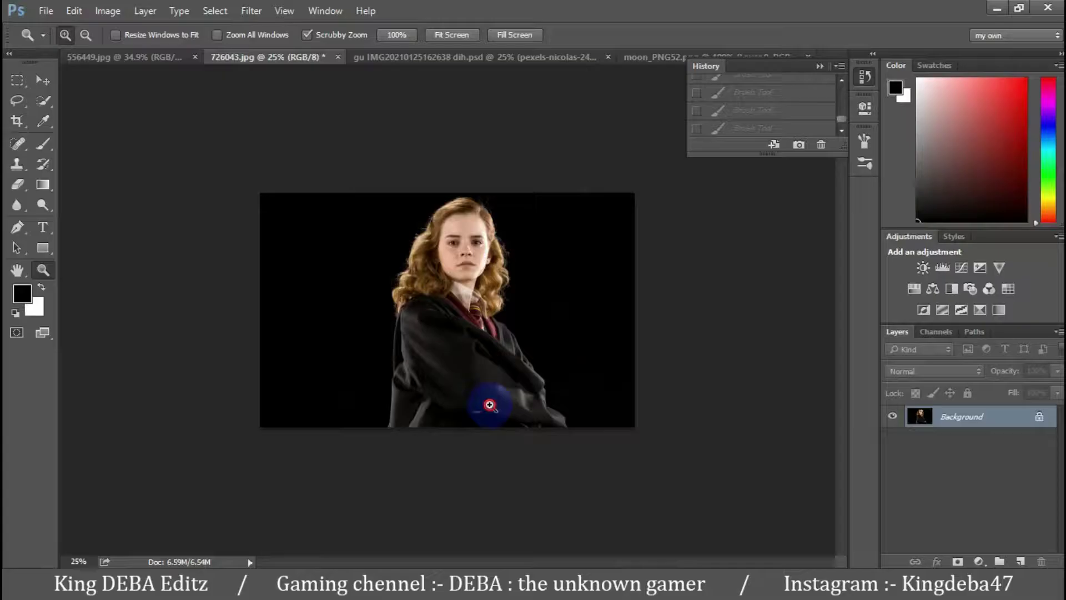
Trace the girl in the black robe with the Pen tool and convert the path to a selection.
{"action": "left_click", "coordinate": [490, 404]}
{"action": "left_click", "coordinate": [452, 429]}
{"action": "left_click", "coordinate": [394, 481]}
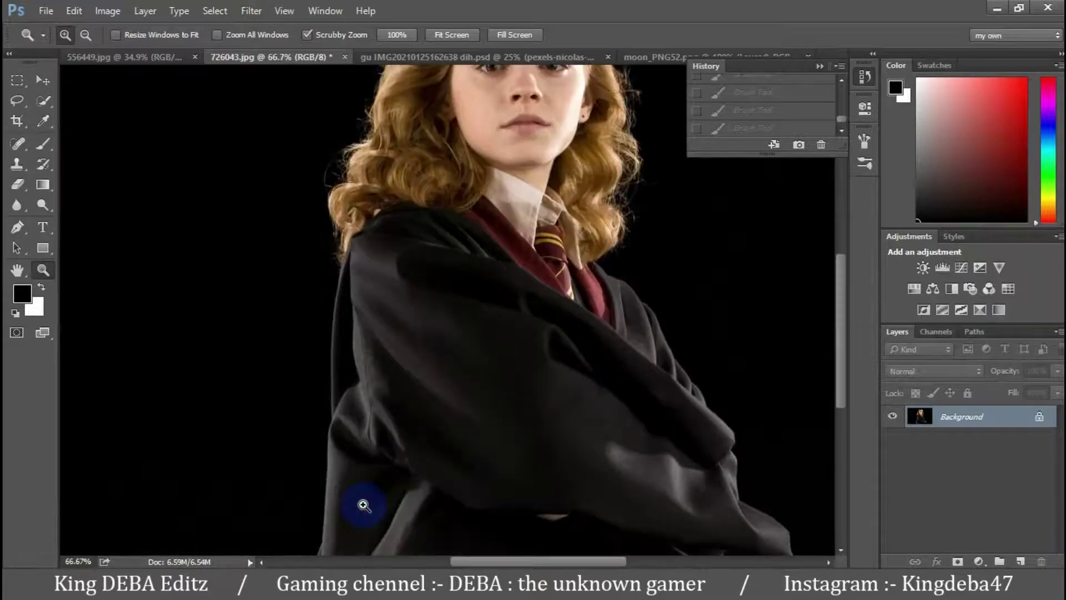
{"action": "scroll", "coordinate": [839, 380], "scroll_direction": "down", "scroll_amount": 3}
{"action": "left_click", "coordinate": [335, 436]}
{"action": "left_click", "coordinate": [335, 435]}
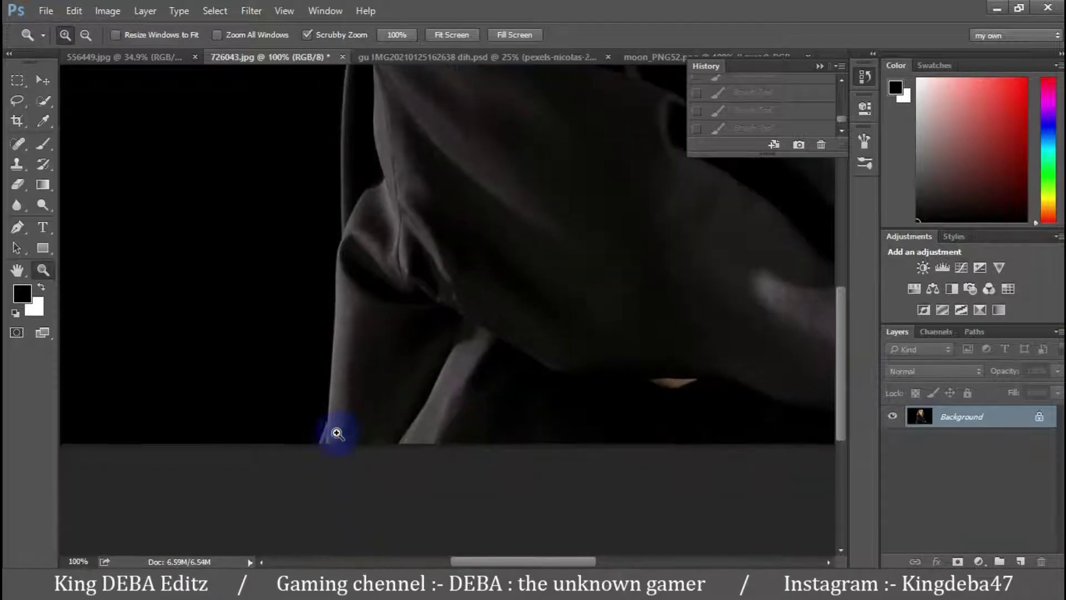
{"action": "key", "text": "p"}
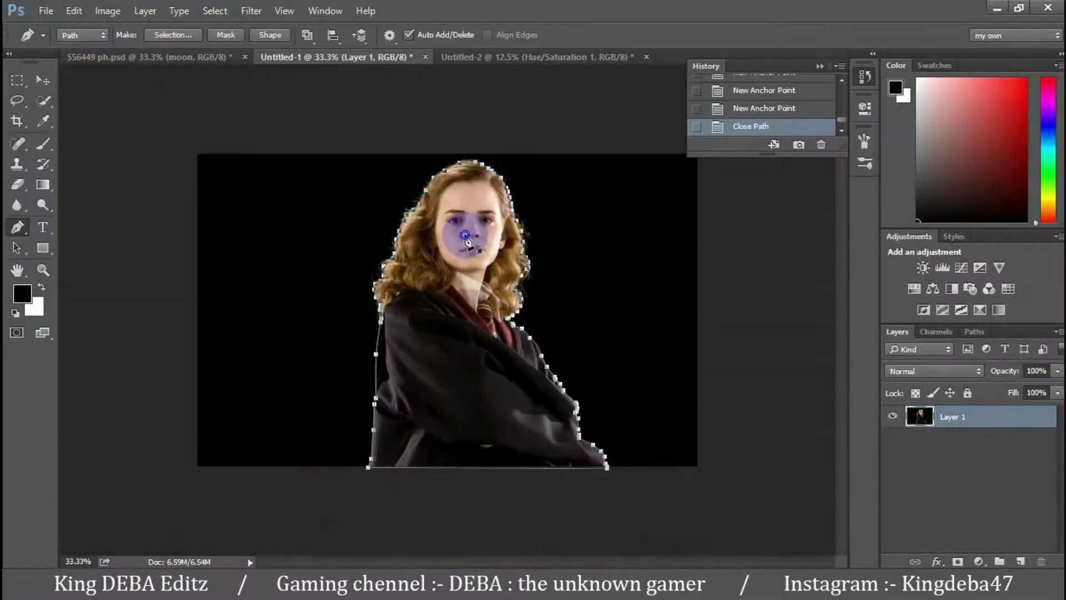
{"action": "right_click", "coordinate": [464, 235]}
{"action": "left_click", "coordinate": [517, 296]}
Refine the edge on a black preview, output it as a mask, and drag her into the composite.
{"action": "left_click", "coordinate": [209, 10]}
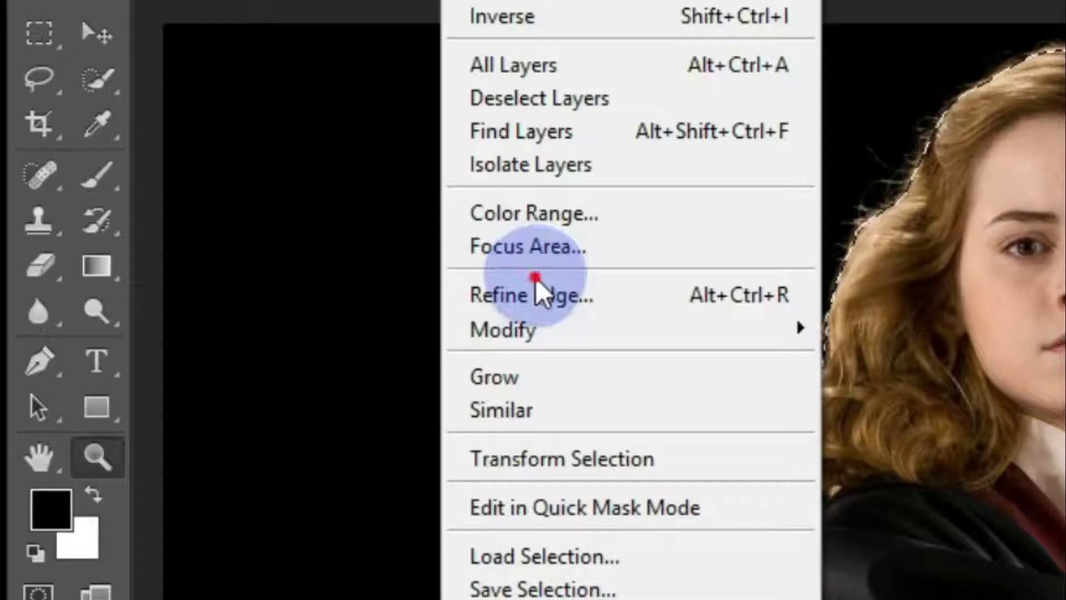
{"action": "left_click", "coordinate": [534, 293]}
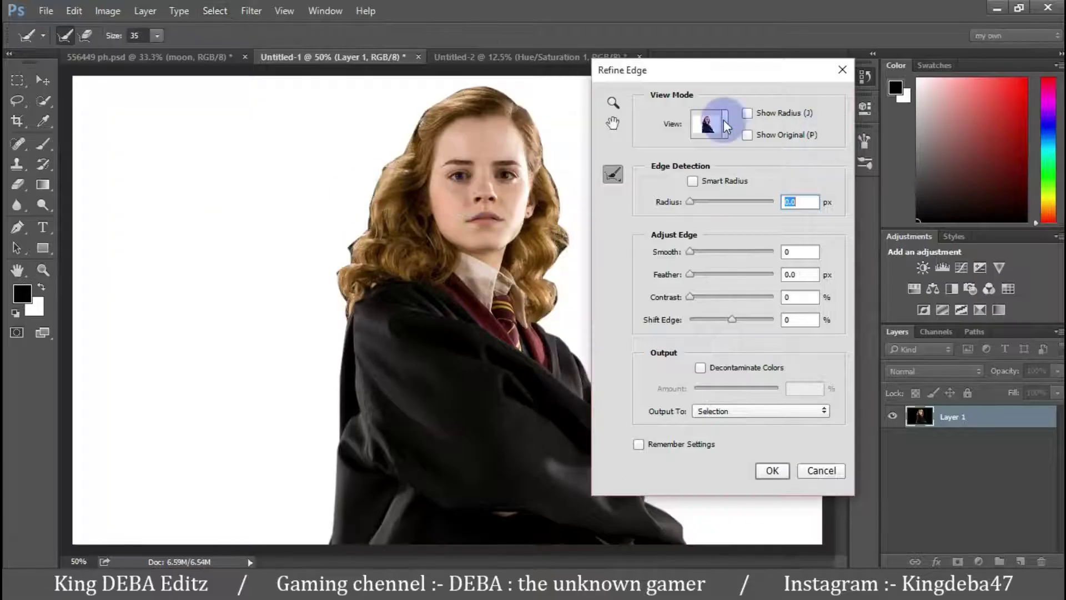
{"action": "left_click", "coordinate": [726, 125]}
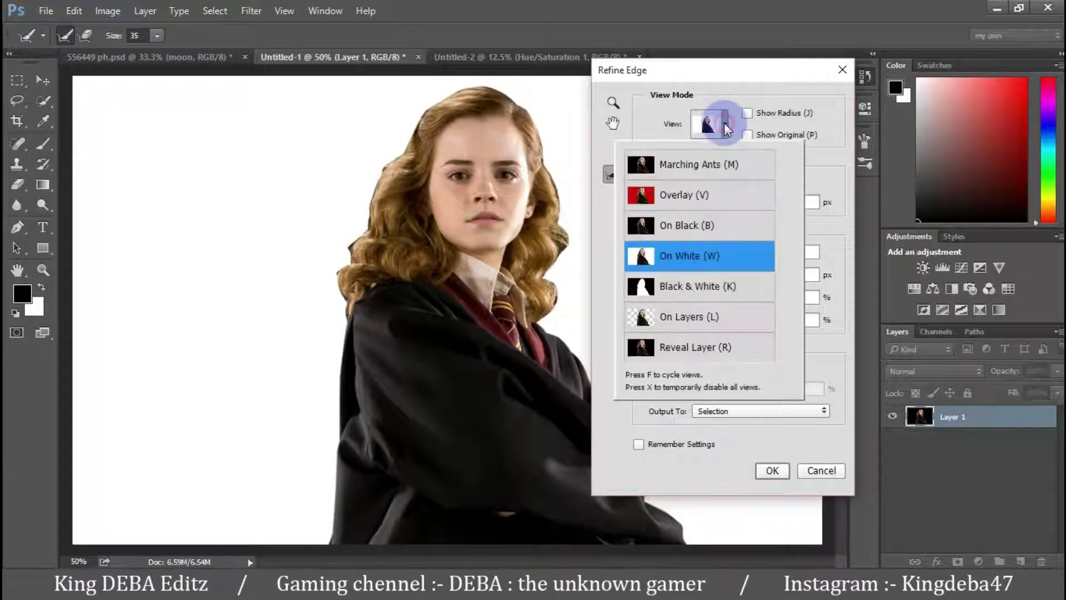
{"action": "left_click", "coordinate": [677, 225]}
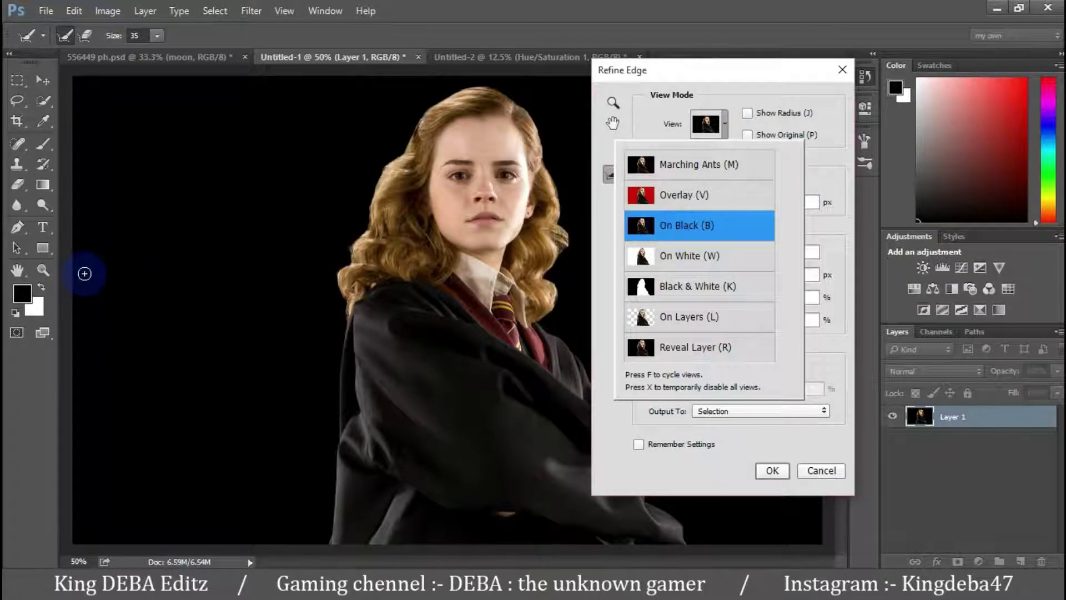
{"action": "scroll", "coordinate": [421, 228], "scroll_direction": "up", "scroll_amount": 3}
{"action": "key", "text": "bracketleft"}
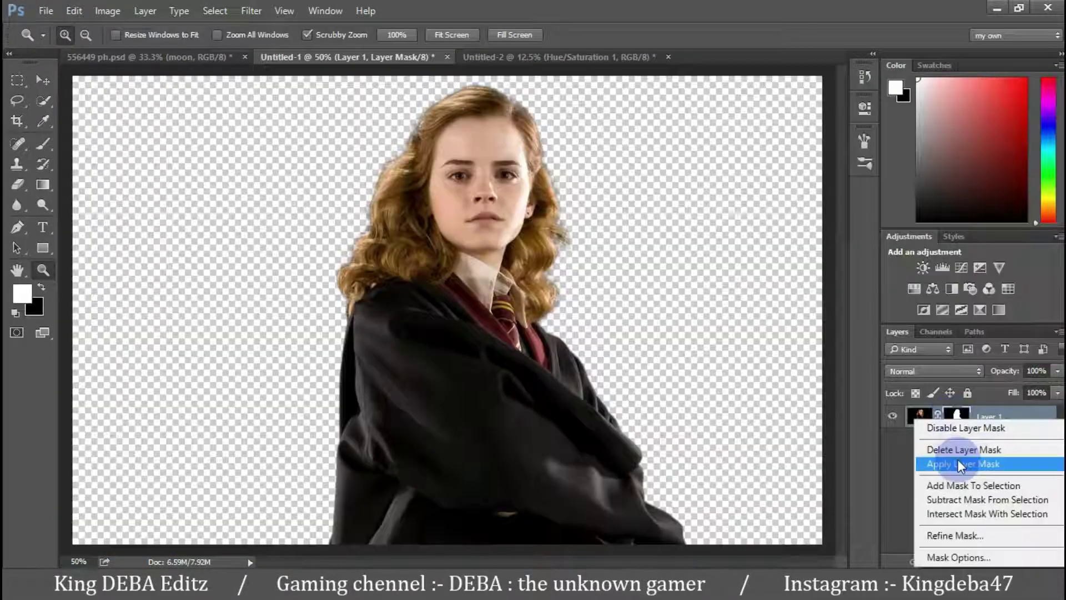
{"action": "left_click", "coordinate": [958, 462]}
{"action": "key", "text": "v"}
{"action": "mouse_move", "coordinate": [468, 337]}
{"action": "left_mouse_down"}
{"action": "mouse_move", "coordinate": [213, 44]}
{"action": "mouse_move", "coordinate": [589, 360]}
{"action": "left_mouse_up"}
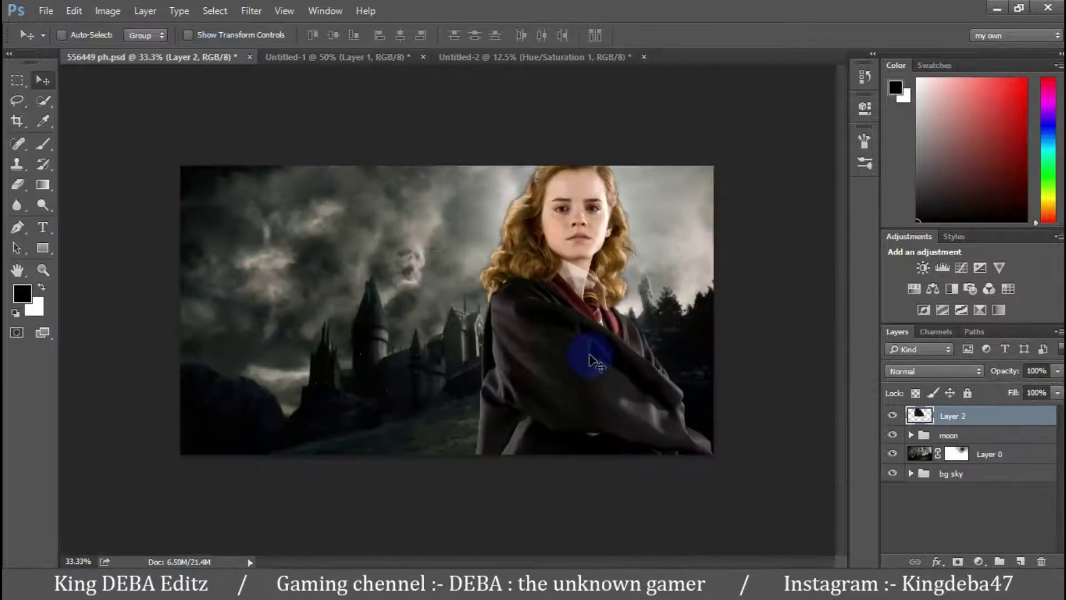
Scale the masked man down and position him in the foreground with Free Transform.
{"action": "key", "text": "ctrl+t"}
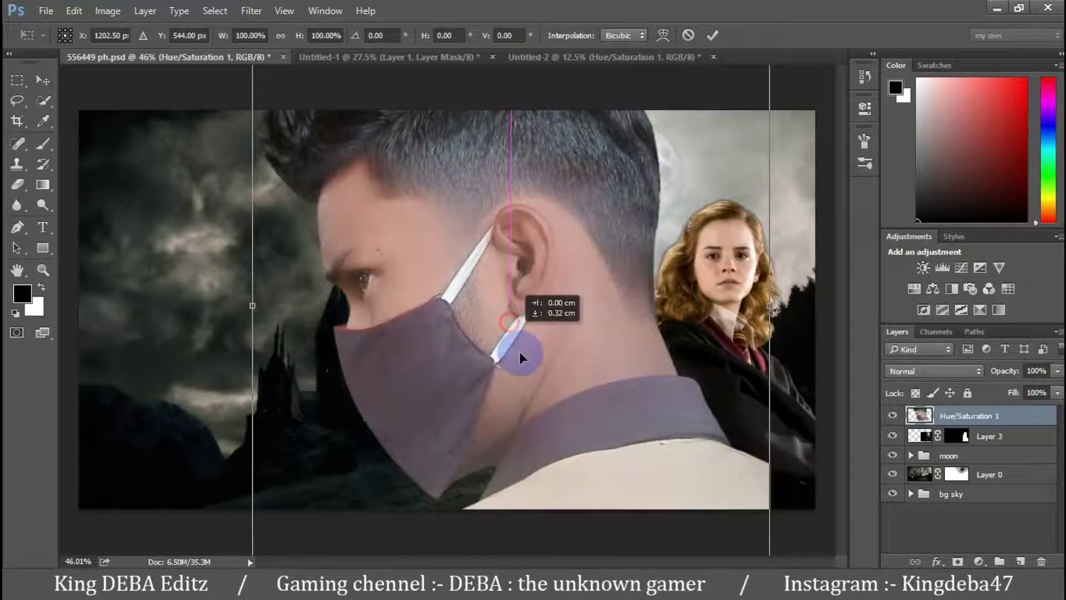
{"action": "left_click_drag", "start_coordinate": [525, 345], "coordinate": [524, 345]}
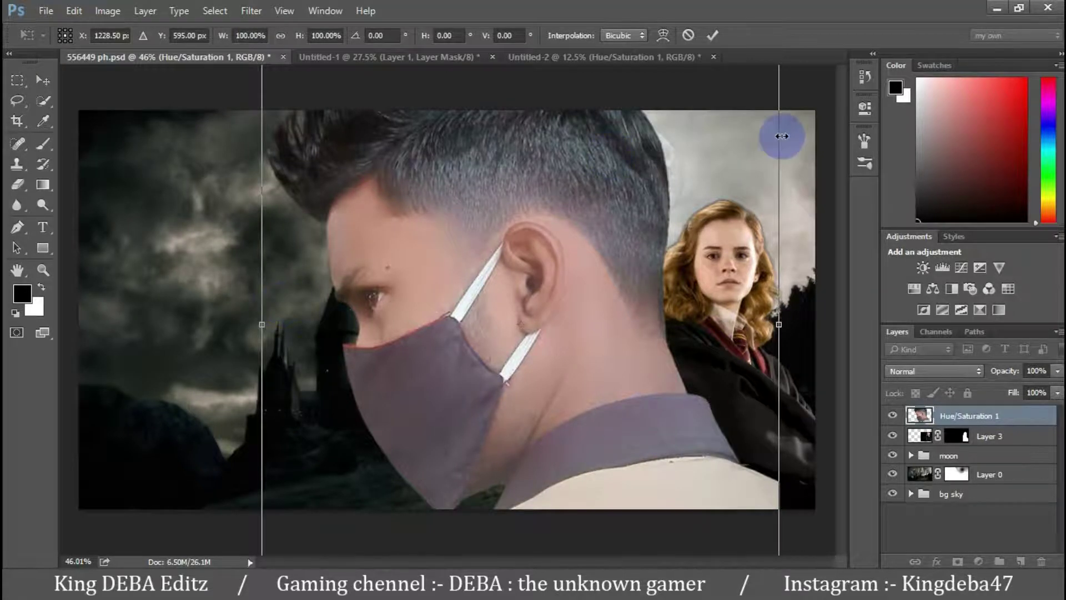
{"action": "key", "text": "ctrl+minus"}
{"action": "mouse_move", "coordinate": [326, 98]}
{"action": "left_mouse_down"}
{"action": "mouse_move", "coordinate": [520, 333]}
{"action": "mouse_move", "coordinate": [555, 392]}
{"action": "left_mouse_up"}
{"action": "left_click_drag", "start_coordinate": [534, 305], "coordinate": [453, 203]}
{"action": "key", "text": "Return"}
Move the moon right and stretch the castle backdrop further to the left.
{"action": "key", "text": "ctrl+plus"}
{"action": "left_click_drag", "start_coordinate": [641, 184], "coordinate": [661, 181]}
{"action": "left_click_drag", "start_coordinate": [191, 310], "coordinate": [175, 310]}
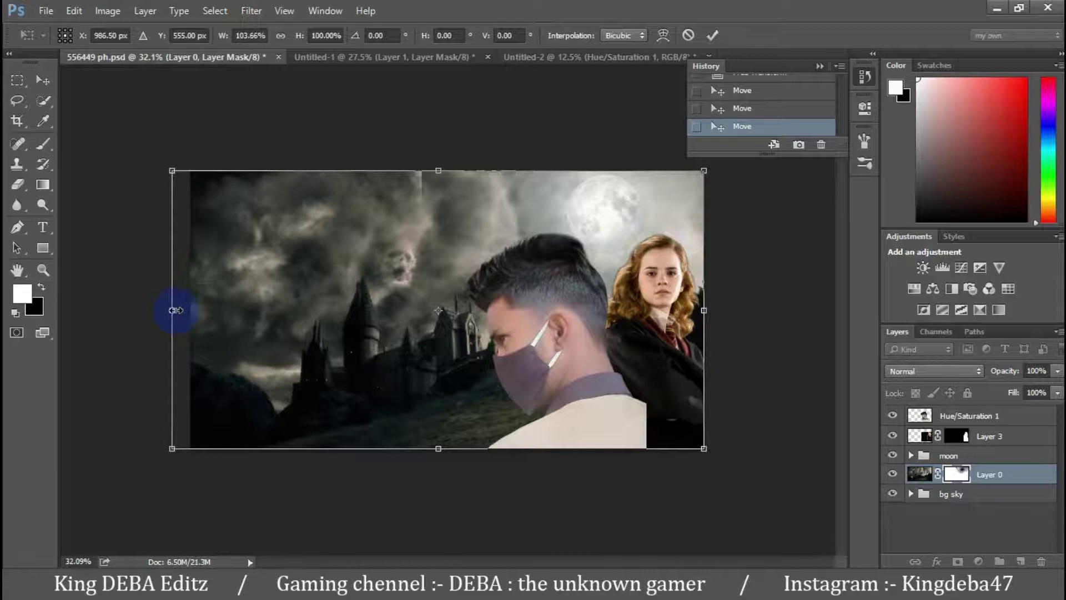
{"action": "key", "text": "Return"}
{"action": "key", "text": "z"}
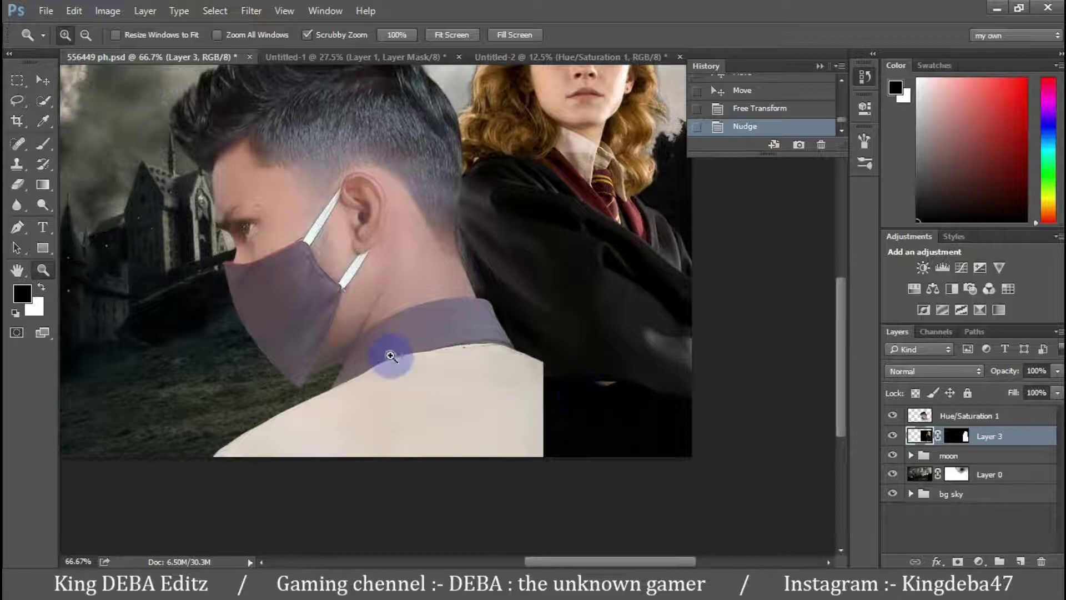
Lasso part of the man's shirt, copy it to a new layer, and move it right.
{"action": "left_click", "coordinate": [17, 100]}
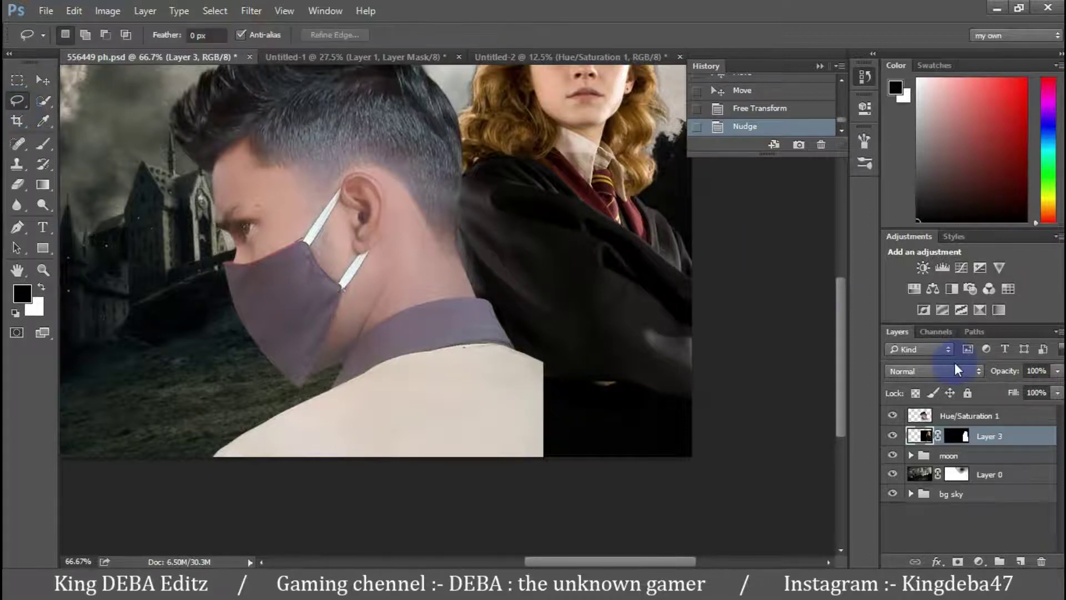
{"action": "left_click", "coordinate": [966, 415]}
{"action": "left_click_drag", "start_coordinate": [189, 451], "coordinate": [227, 429]}
{"action": "mouse_move", "coordinate": [288, 407]}
{"action": "left_mouse_down"}
{"action": "mouse_move", "coordinate": [322, 393]}
{"action": "mouse_move", "coordinate": [400, 447]}
{"action": "left_mouse_up"}
{"action": "key", "text": "ctrl+j"}
{"action": "key", "text": "v"}
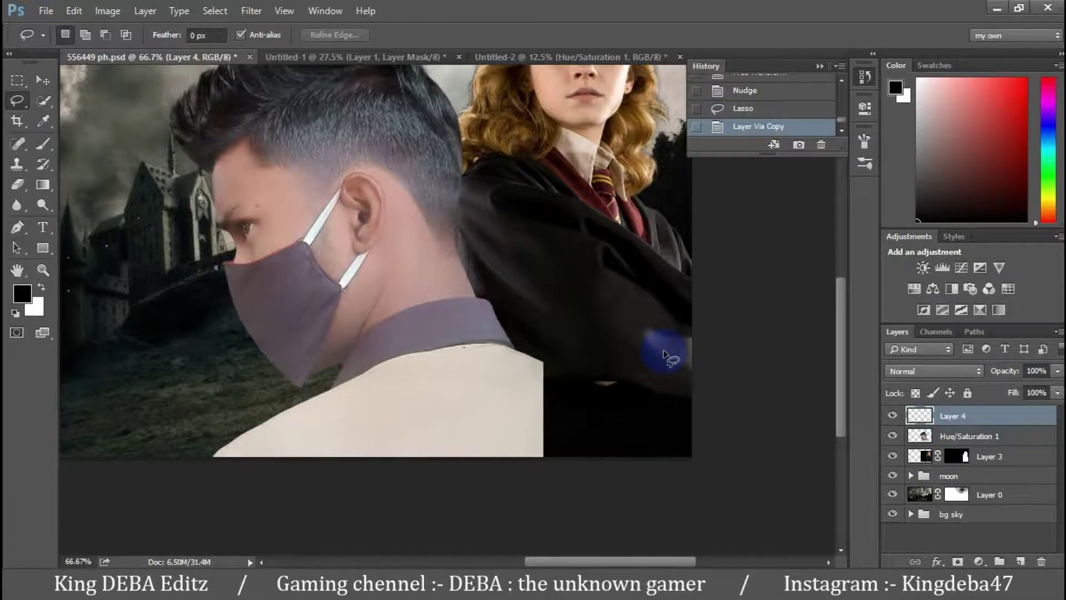
{"action": "left_click_drag", "start_coordinate": [300, 411], "coordinate": [503, 400]}
Warp the shirt patch to follow the shoulder and paint its mask to clean the collar edge.
{"action": "key", "text": "ctrl+t"}
{"action": "right_click", "coordinate": [553, 167]}
{"action": "left_click", "coordinate": [601, 368]}
{"action": "mouse_move", "coordinate": [607, 399]}
{"action": "left_mouse_down"}
{"action": "mouse_move", "coordinate": [689, 433]}
{"action": "mouse_move", "coordinate": [673, 392]}
{"action": "mouse_move", "coordinate": [529, 452]}
{"action": "mouse_move", "coordinate": [495, 357]}
{"action": "left_mouse_up"}
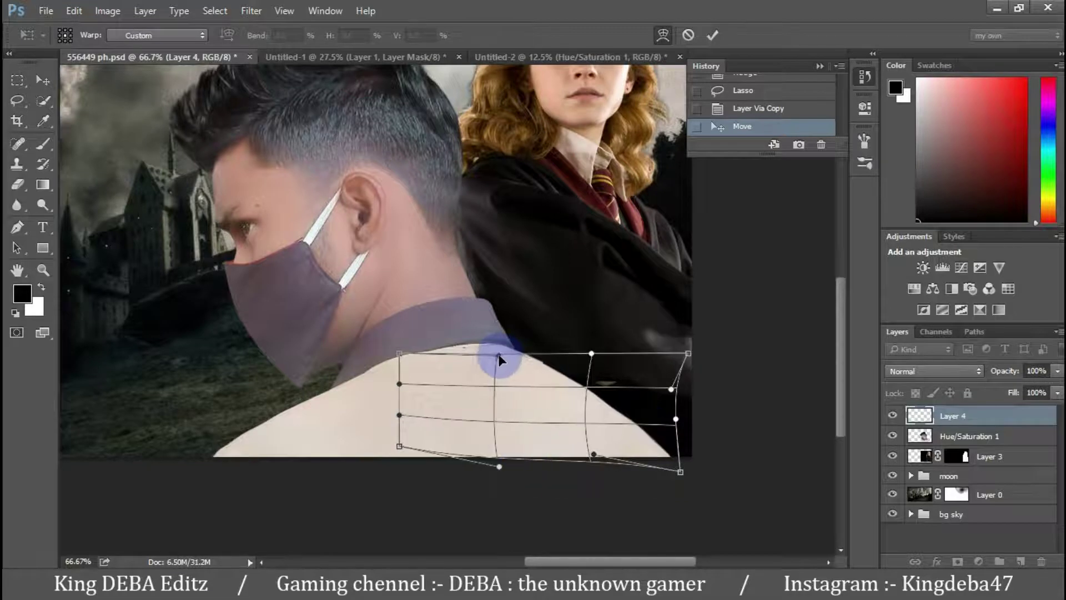
{"action": "key", "text": "Return"}
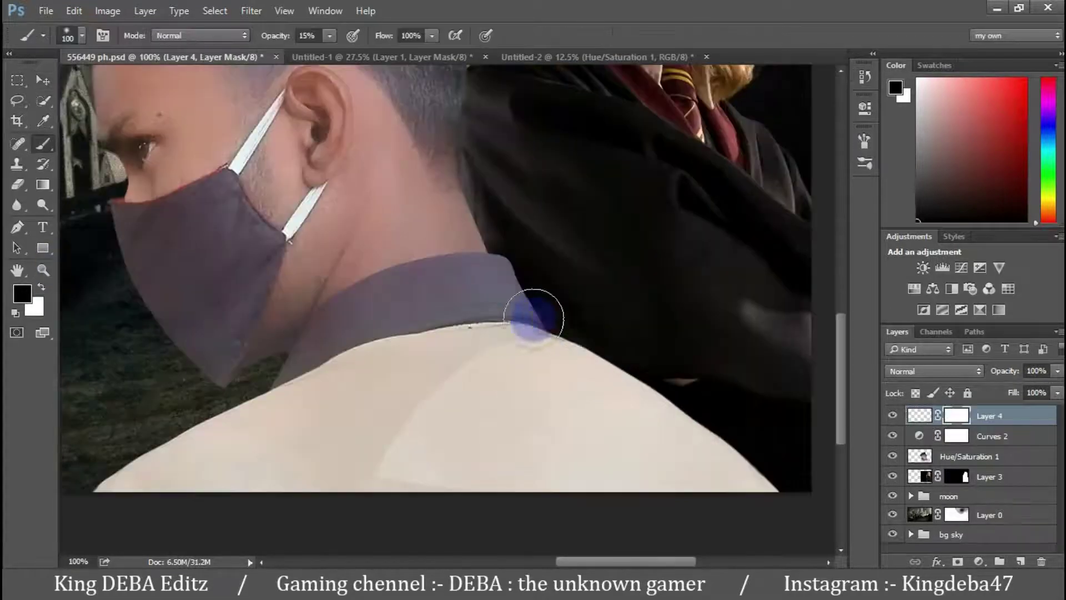
{"action": "mouse_move", "coordinate": [534, 312]}
{"action": "left_mouse_down"}
{"action": "mouse_move", "coordinate": [424, 381]}
{"action": "mouse_move", "coordinate": [497, 324]}
{"action": "mouse_move", "coordinate": [457, 359]}
{"action": "left_mouse_up"}
{"action": "key", "text": "x"}
{"action": "mouse_move", "coordinate": [334, 444]}
{"action": "left_mouse_down"}
{"action": "mouse_move", "coordinate": [388, 384]}
{"action": "mouse_move", "coordinate": [523, 311]}
{"action": "left_mouse_up"}
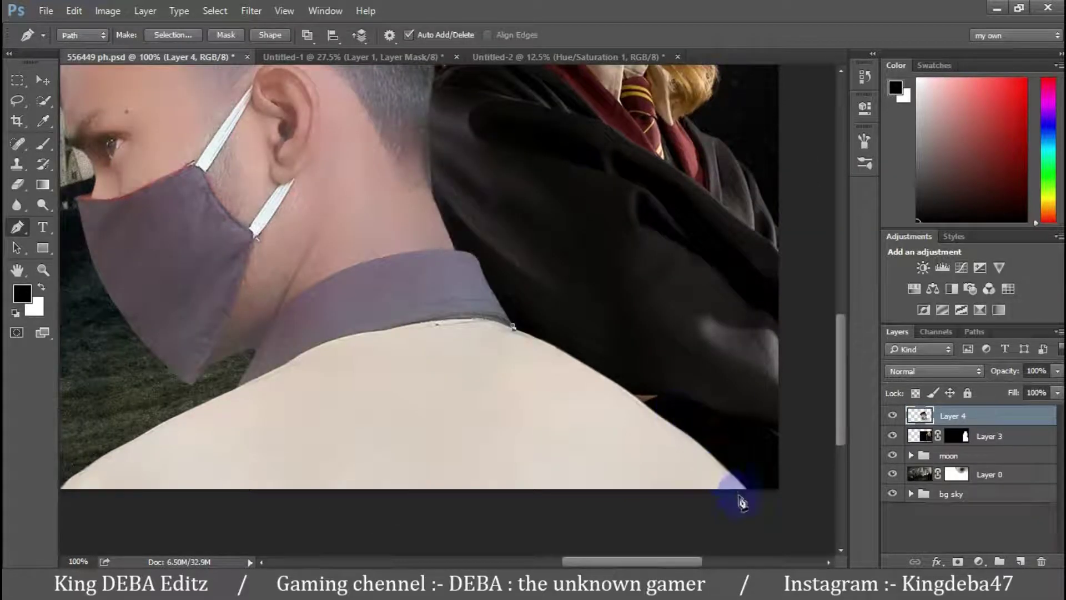
Trace a Pen path along the shoulder edge around the robe and turn it into a selection.
{"action": "mouse_move", "coordinate": [738, 494]}
{"action": "left_mouse_down"}
{"action": "mouse_move", "coordinate": [759, 535]}
{"action": "mouse_move", "coordinate": [825, 519]}
{"action": "left_mouse_up"}
{"action": "left_click_drag", "start_coordinate": [810, 358], "coordinate": [785, 302]}
{"action": "left_click", "coordinate": [613, 188]}
{"action": "left_click", "coordinate": [521, 211]}
{"action": "left_click", "coordinate": [513, 242]}
{"action": "right_click", "coordinate": [624, 290]}
{"action": "left_click", "coordinate": [622, 305]}
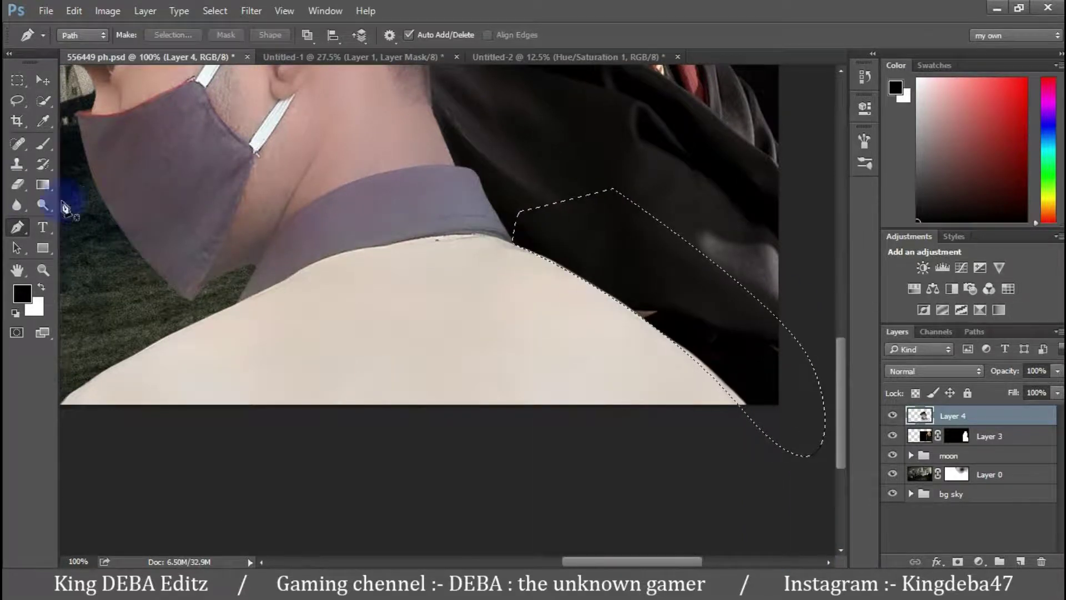
Crop the canvas tighter, pulling in the bottom edge.
{"action": "key", "text": "e"}
{"action": "key", "text": "ctrl+minus"}
{"action": "key", "text": "ctrl+minus"}
{"action": "key", "text": "ctrl+minus"}
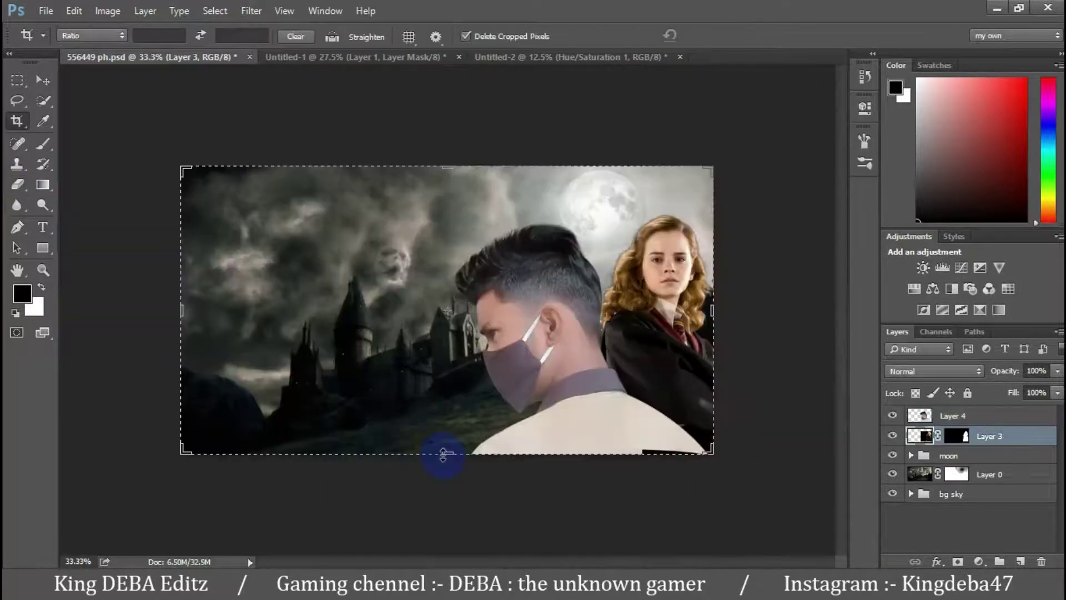
{"action": "key", "text": "c"}
{"action": "left_click_drag", "start_coordinate": [440, 452], "coordinate": [449, 453]}
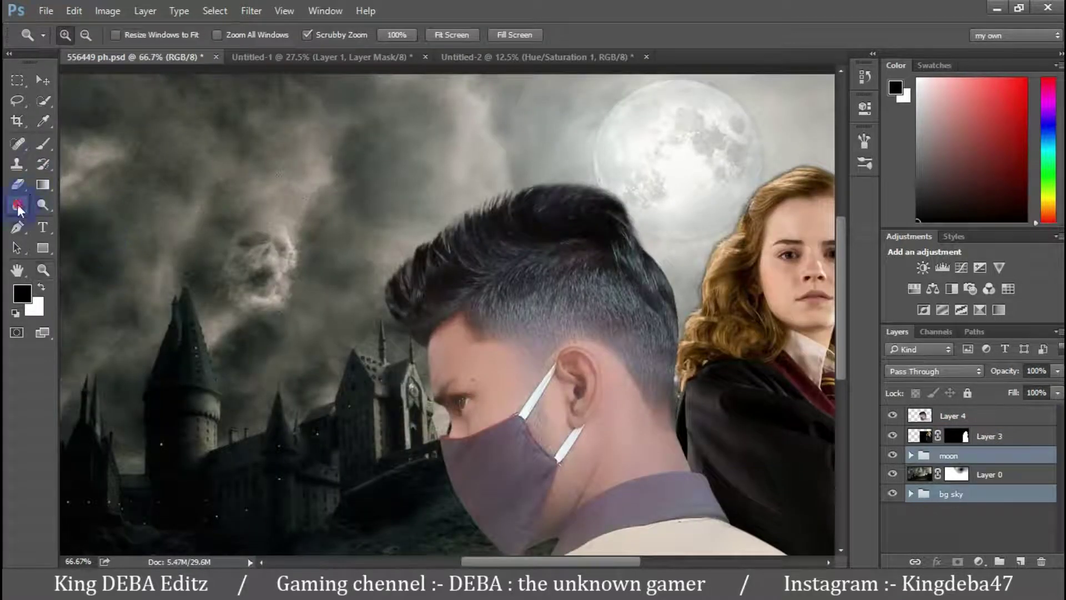
Smudge the top outline of the man's hair upward into wispy strands.
{"action": "right_click", "coordinate": [19, 208]}
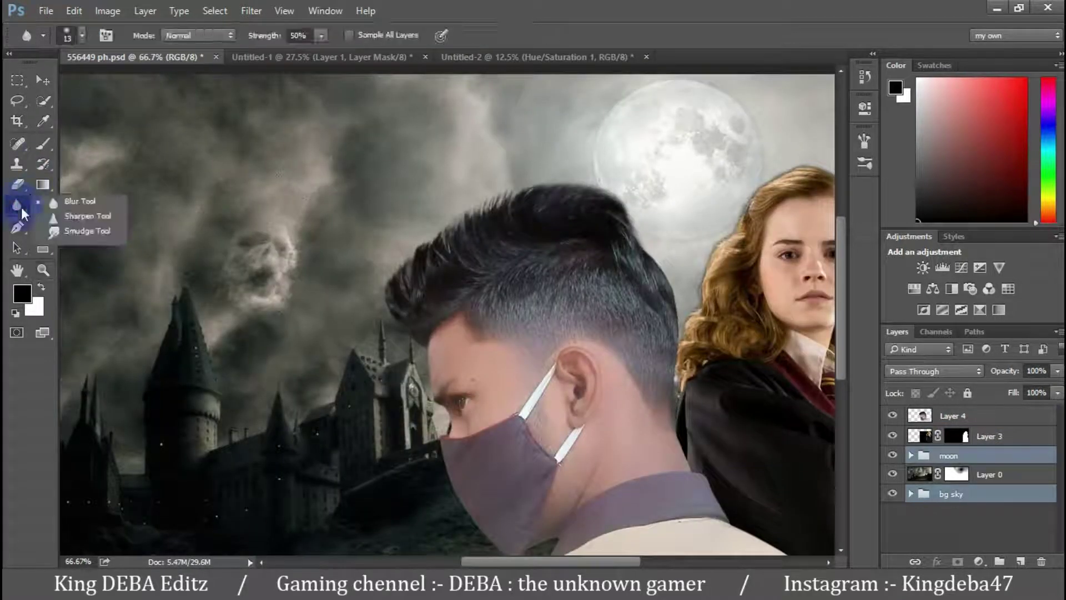
{"action": "left_click", "coordinate": [83, 233]}
{"action": "left_click_drag", "start_coordinate": [357, 310], "coordinate": [336, 244]}
{"action": "mouse_move", "coordinate": [344, 308]}
{"action": "left_mouse_down"}
{"action": "mouse_move", "coordinate": [404, 262]}
{"action": "mouse_move", "coordinate": [392, 186]}
{"action": "left_mouse_up"}
{"action": "left_click_drag", "start_coordinate": [369, 261], "coordinate": [389, 186]}
{"action": "mouse_move", "coordinate": [482, 177]}
{"action": "left_mouse_down"}
{"action": "mouse_move", "coordinate": [611, 139]}
{"action": "mouse_move", "coordinate": [686, 161]}
{"action": "left_mouse_up"}
{"action": "left_click_drag", "start_coordinate": [452, 266], "coordinate": [442, 202]}
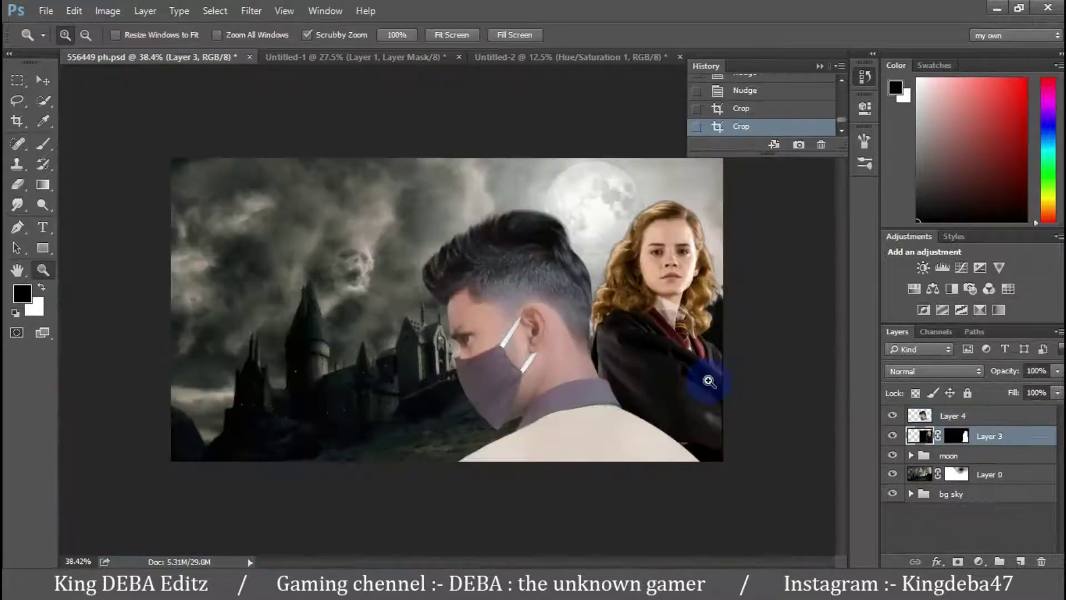
Hide Hermione and add a darkening Curves layer clipped to the man's Layer 4.
{"action": "left_click", "coordinate": [893, 437]}
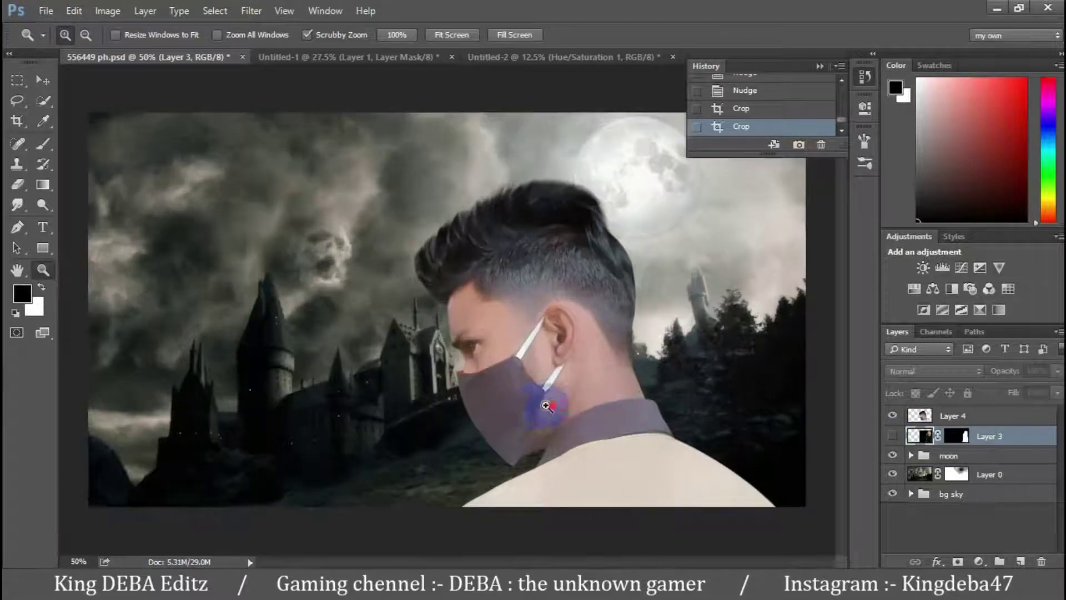
{"action": "left_click_drag", "start_coordinate": [552, 383], "coordinate": [562, 400]}
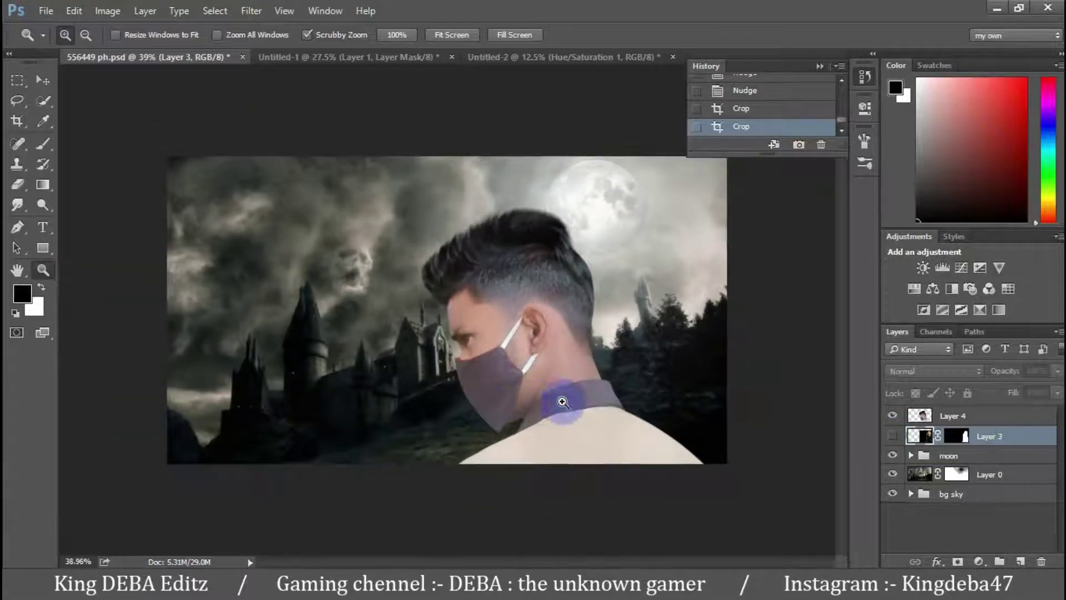
{"action": "left_click", "coordinate": [916, 418]}
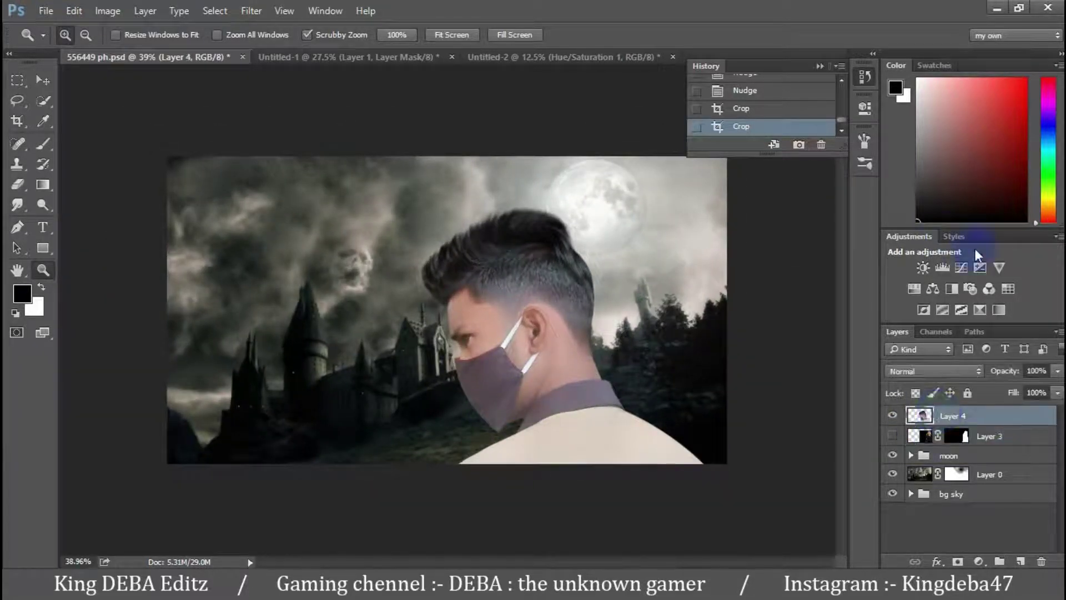
{"action": "left_click", "coordinate": [962, 269]}
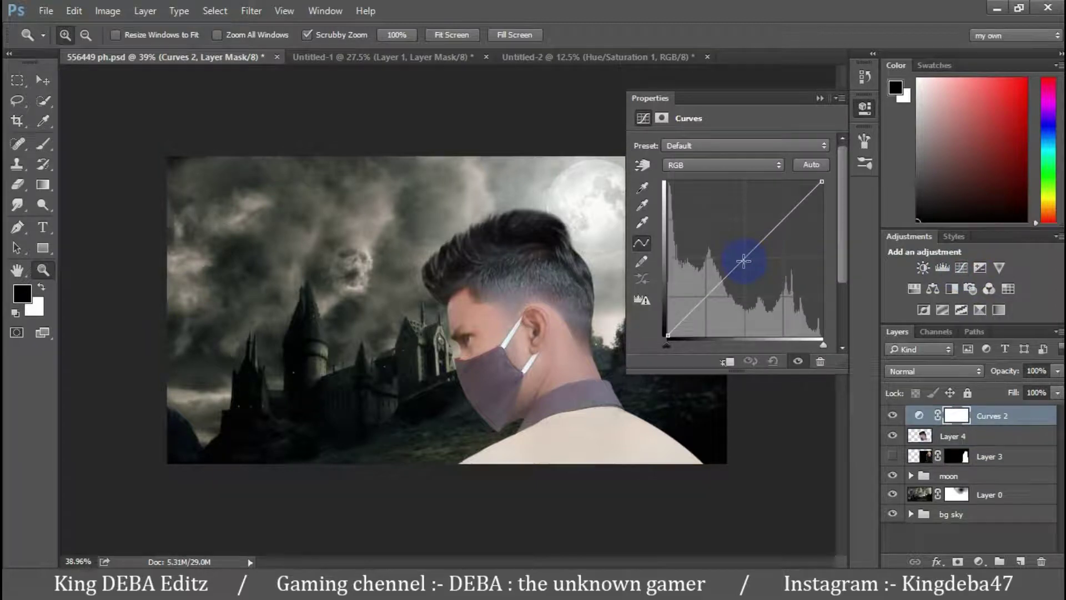
{"action": "left_click_drag", "start_coordinate": [744, 265], "coordinate": [746, 268]}
{"action": "left_click", "coordinate": [728, 362]}
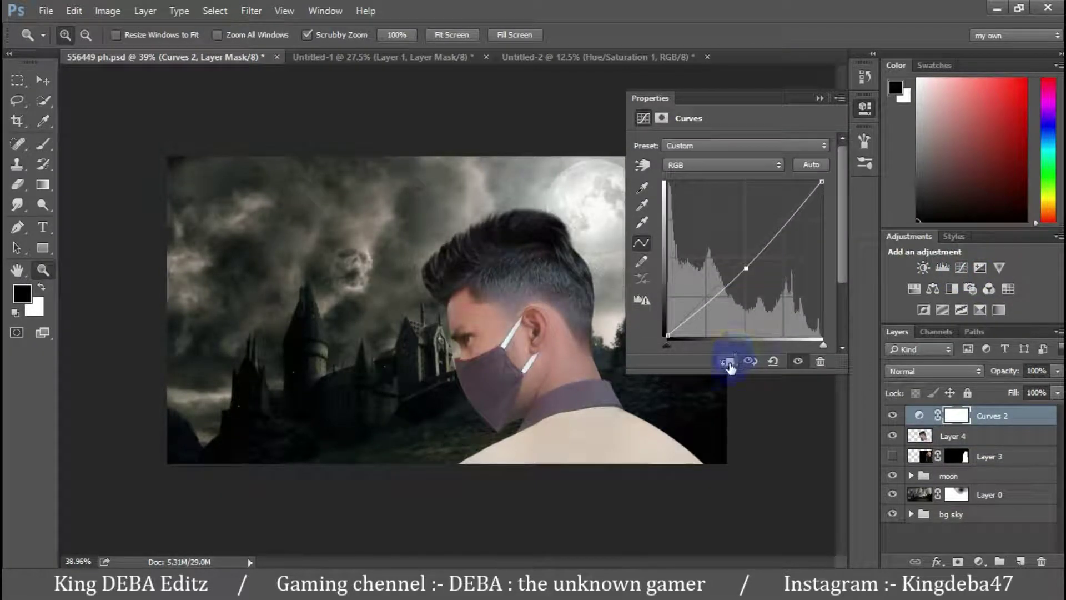
Fine-tune the clipped curve's midtones and shadows, then add an Exposure layer at -0.50.
{"action": "left_click", "coordinate": [733, 357]}
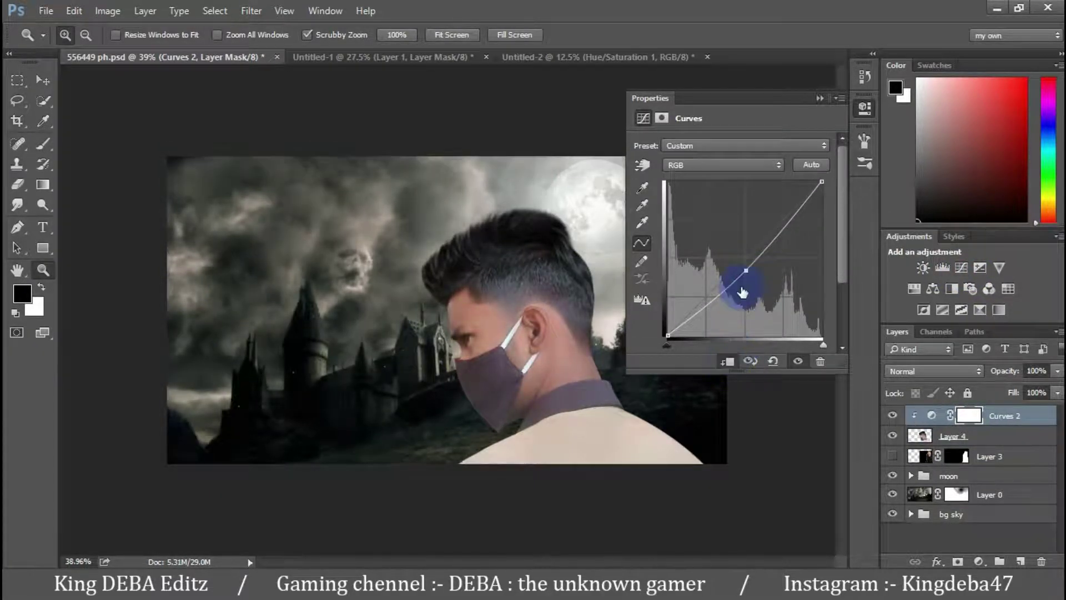
{"action": "left_click_drag", "start_coordinate": [746, 272], "coordinate": [750, 270]}
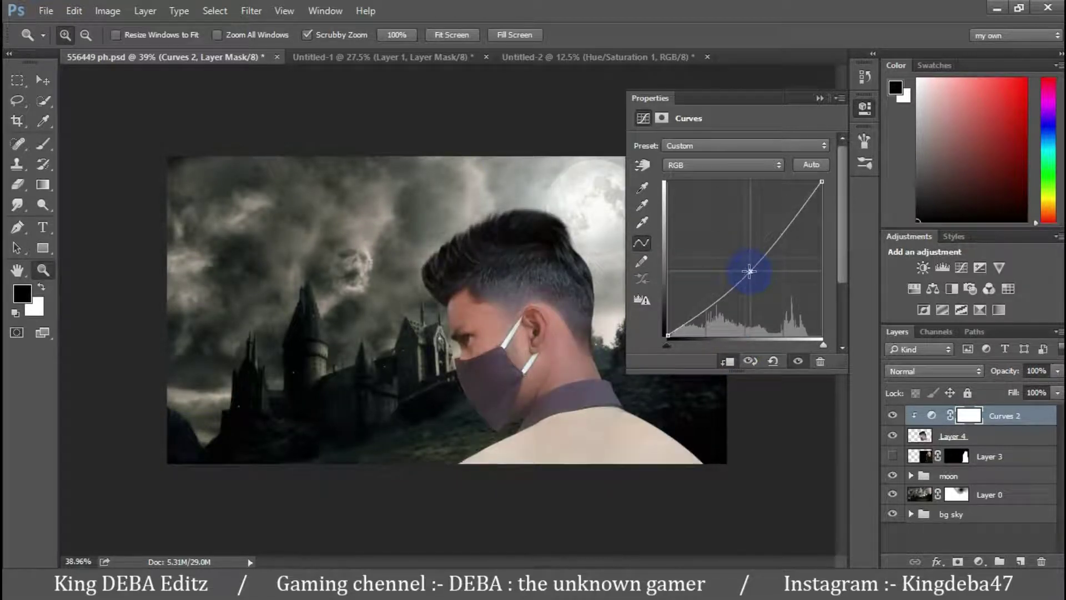
{"action": "left_click", "coordinate": [670, 336]}
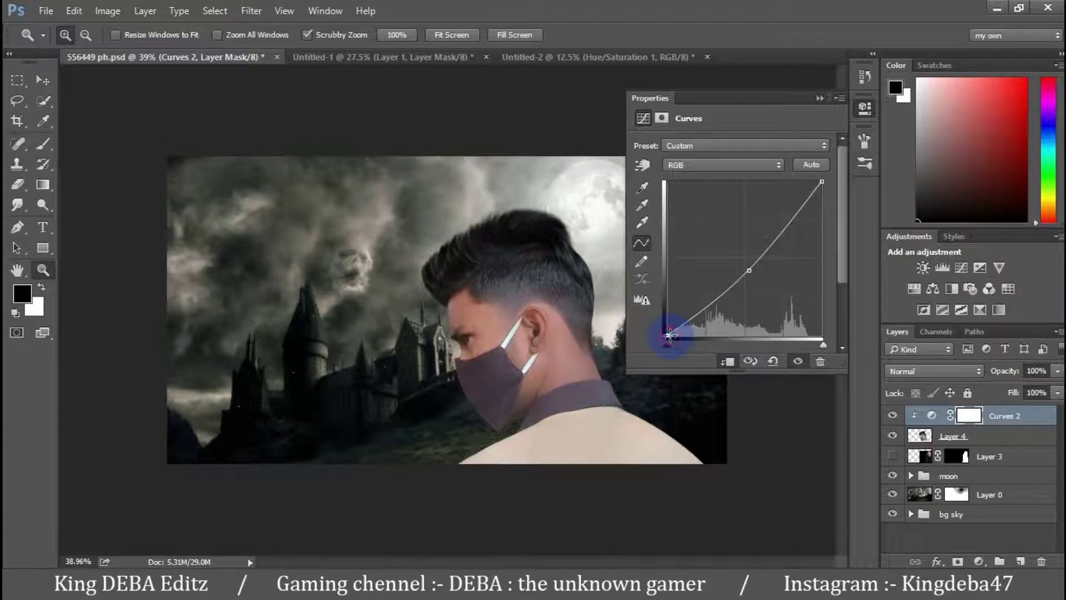
{"action": "left_click", "coordinate": [821, 97]}
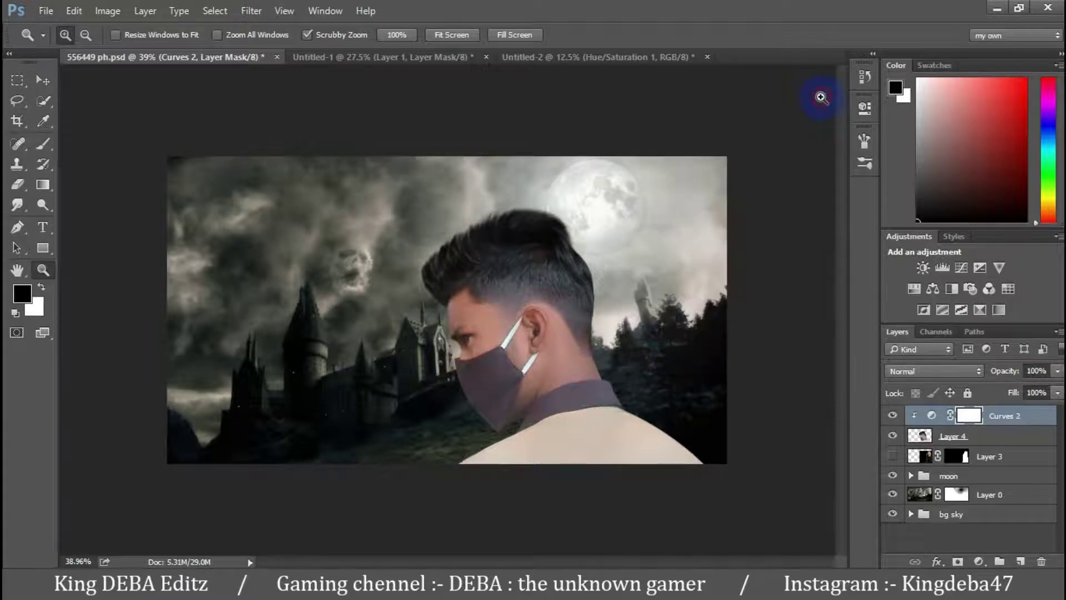
{"action": "left_click", "coordinate": [980, 267]}
{"action": "left_click_drag", "start_coordinate": [731, 186], "coordinate": [725, 188]}
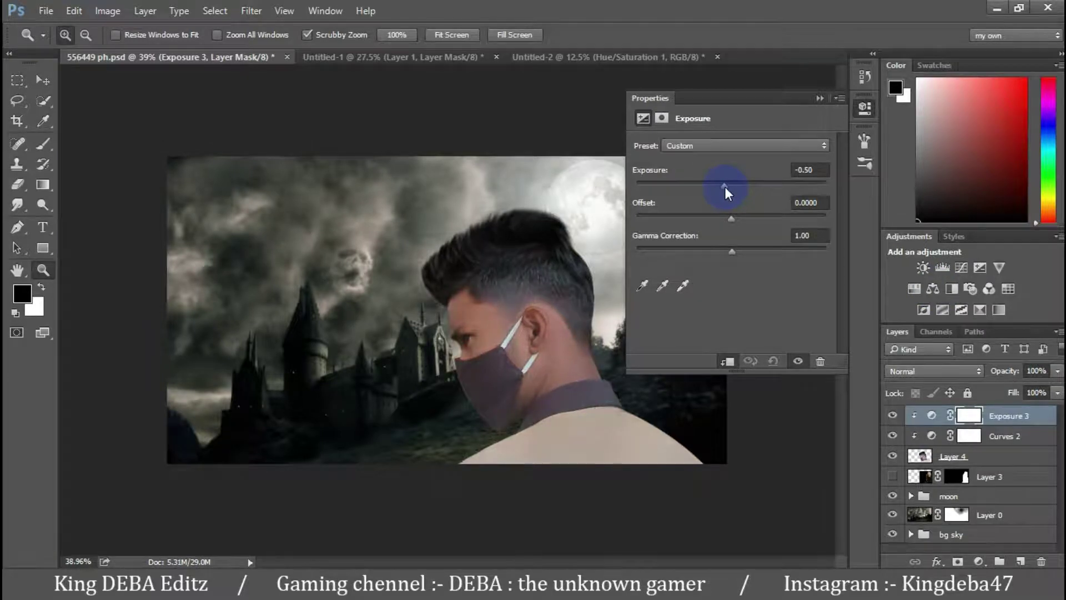
Add a clipped Hue/Saturation layer lowering saturation of the man's skin, yellows and magentas.
{"action": "key", "text": "ctrl+minus"}
{"action": "left_click", "coordinate": [933, 288]}
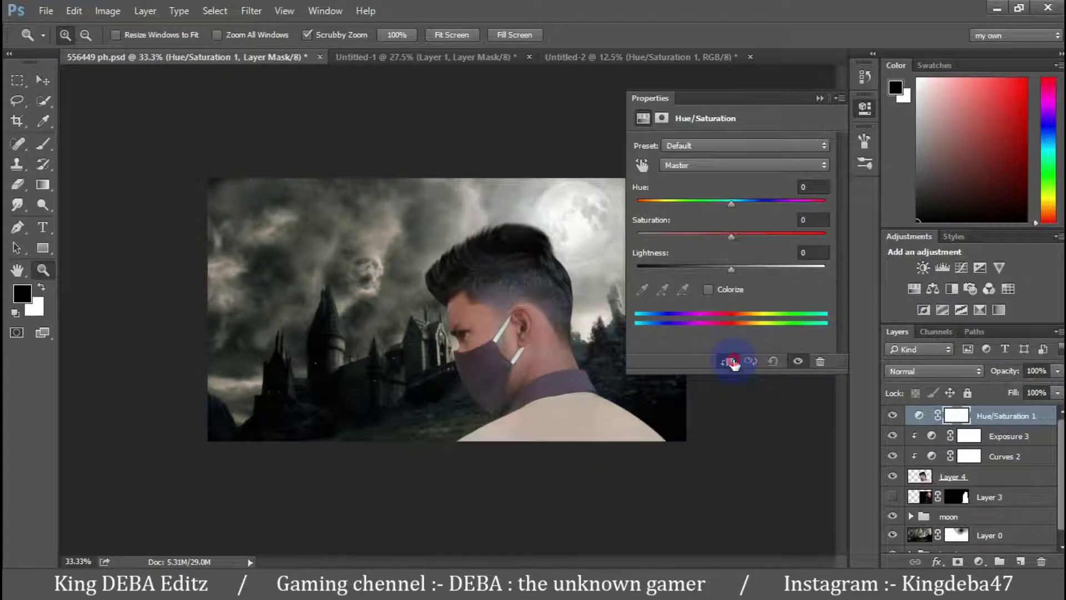
{"action": "left_click", "coordinate": [732, 363]}
{"action": "left_click", "coordinate": [642, 165]}
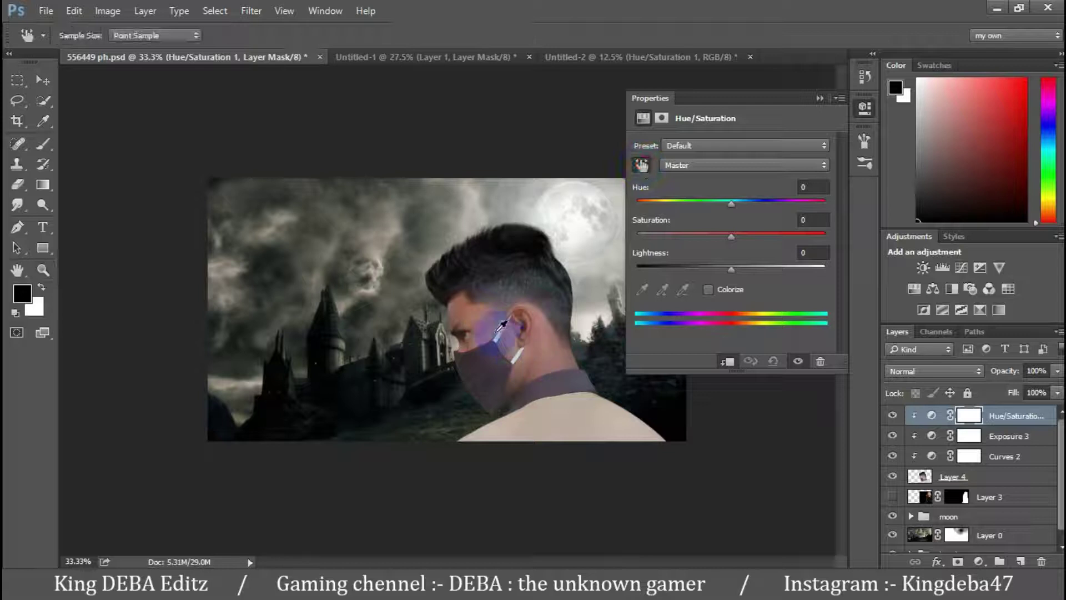
{"action": "left_click_drag", "start_coordinate": [479, 331], "coordinate": [467, 331]}
{"action": "left_click", "coordinate": [544, 418]}
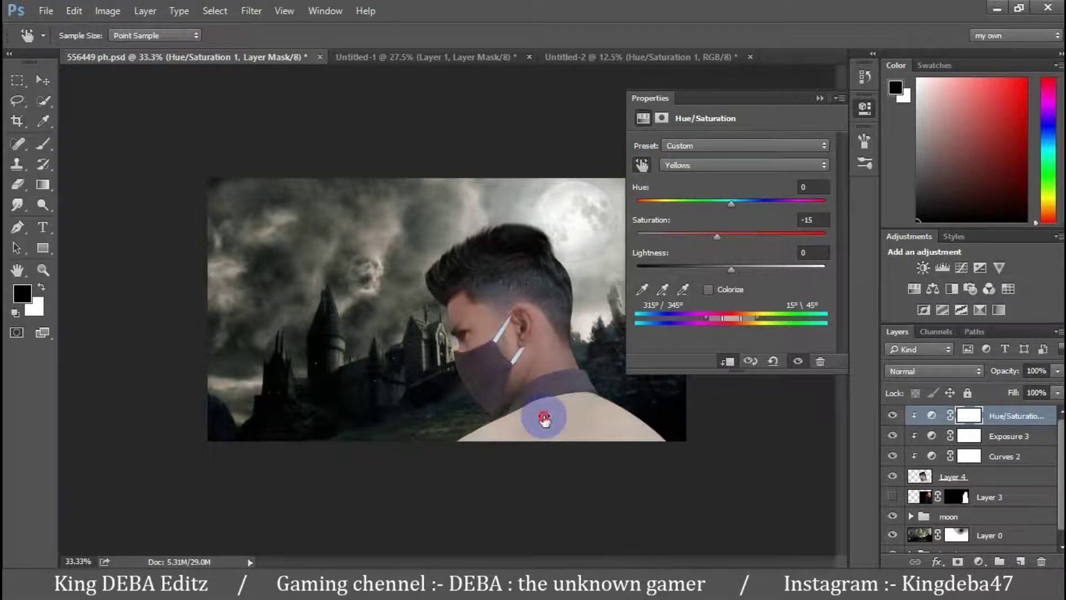
{"action": "left_click", "coordinate": [485, 364]}
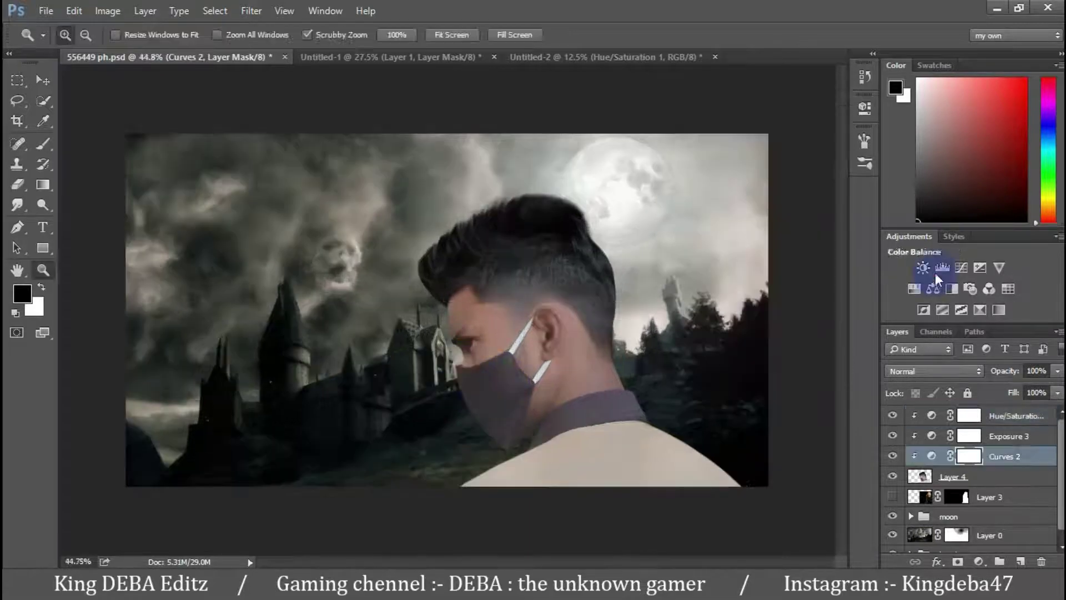
Add clipped Levels with gamma 0.89 and Vibrance at -7, saturation -5.
{"action": "left_click", "coordinate": [941, 268]}
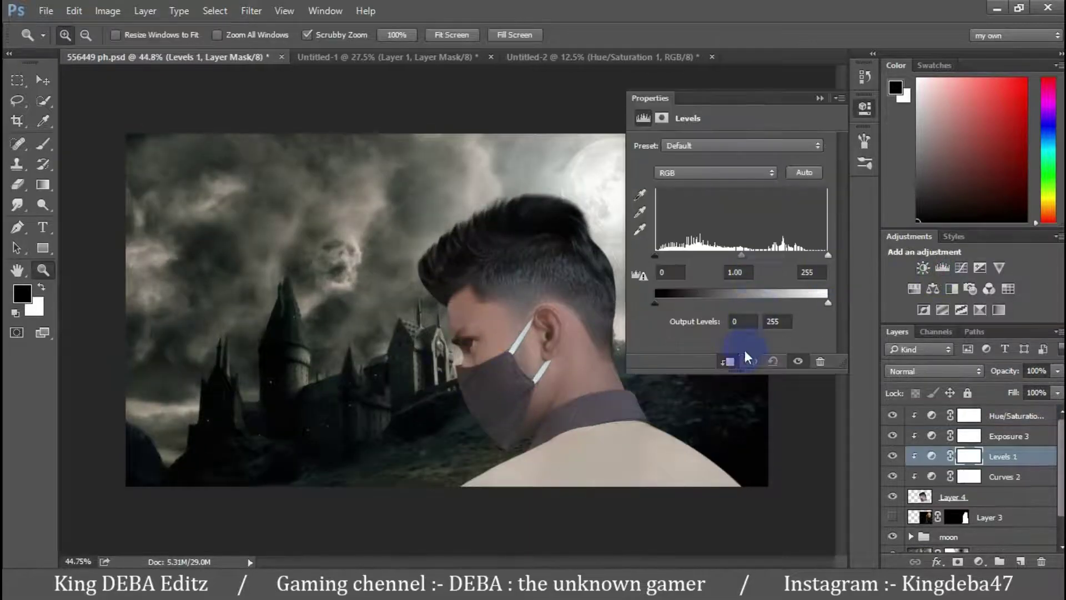
{"action": "left_click_drag", "start_coordinate": [742, 254], "coordinate": [747, 256]}
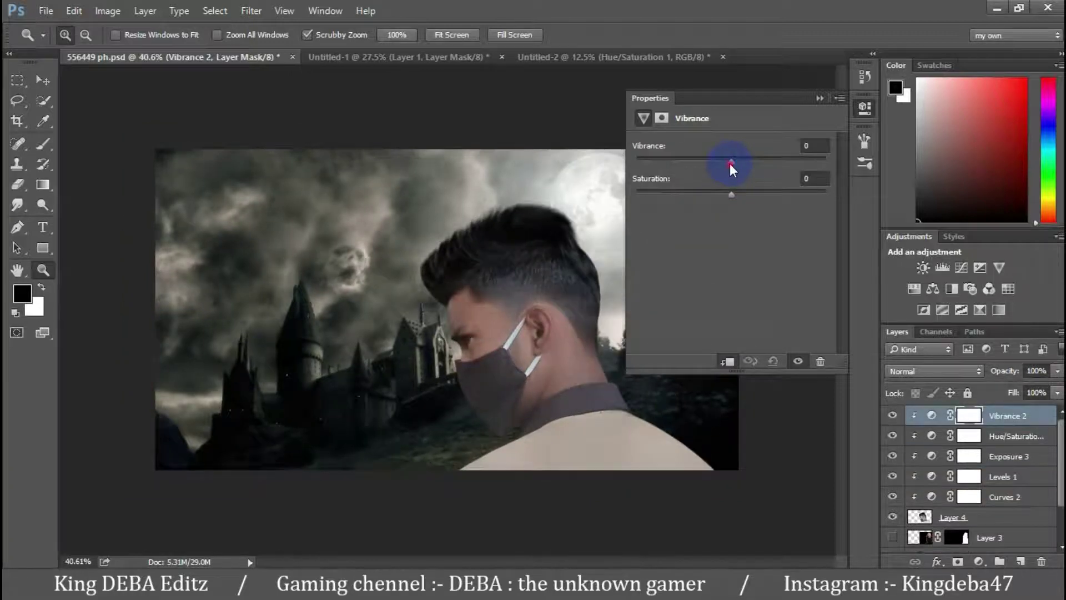
{"action": "left_click_drag", "start_coordinate": [730, 163], "coordinate": [726, 195]}
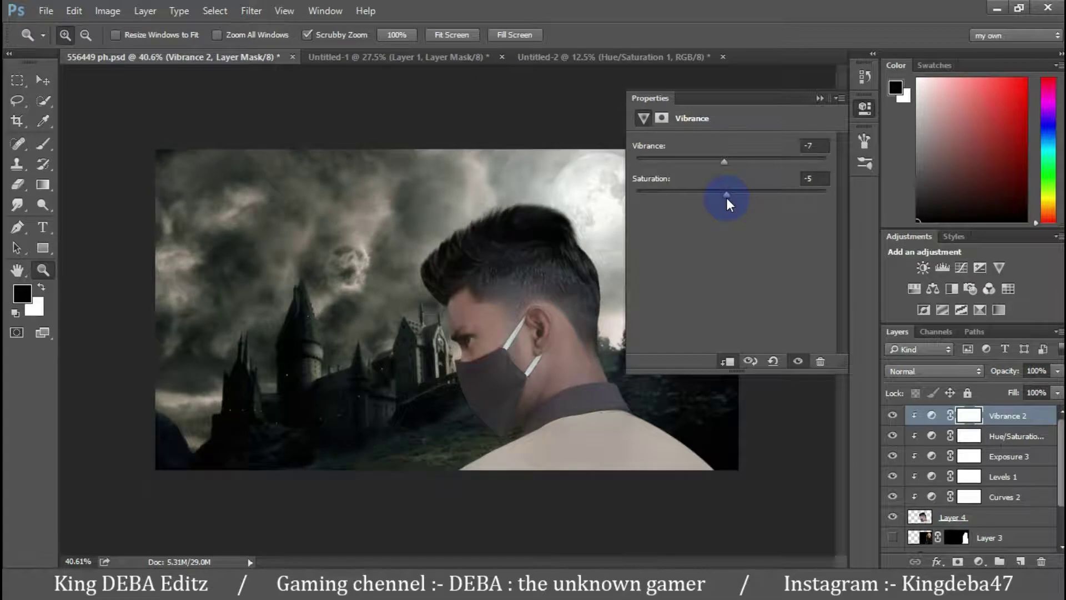
{"action": "left_click", "coordinate": [616, 314]}
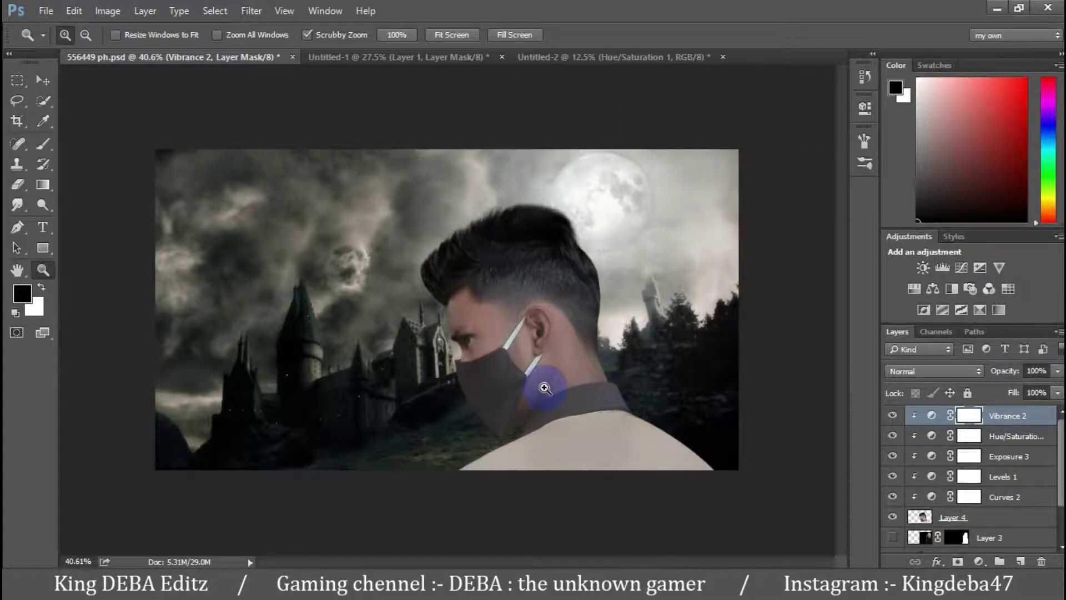
Give the masked man a Color Balance layer with Magenta–Green +6 and Yellow–Blue -2, then zoom out.
{"action": "left_click", "coordinate": [935, 290]}
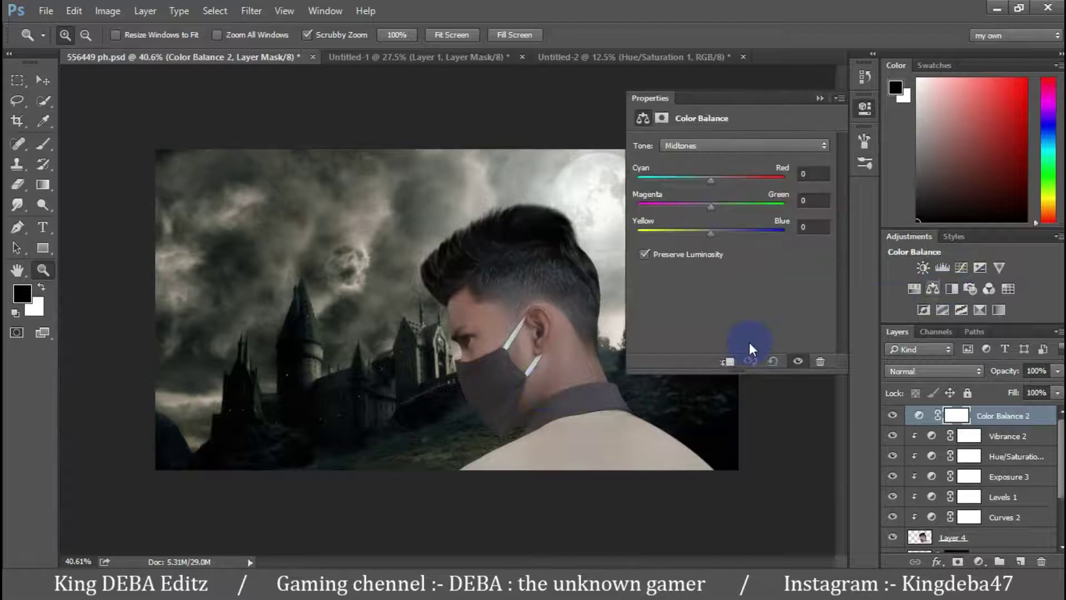
{"action": "left_click", "coordinate": [712, 208]}
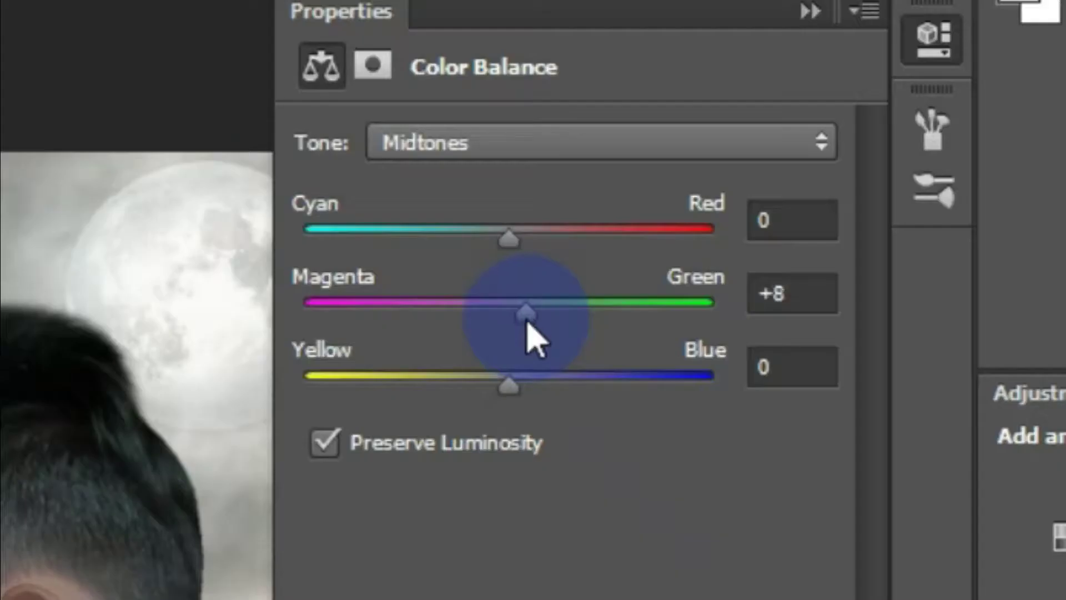
{"action": "left_click_drag", "start_coordinate": [716, 209], "coordinate": [717, 208]}
{"action": "left_click", "coordinate": [709, 234]}
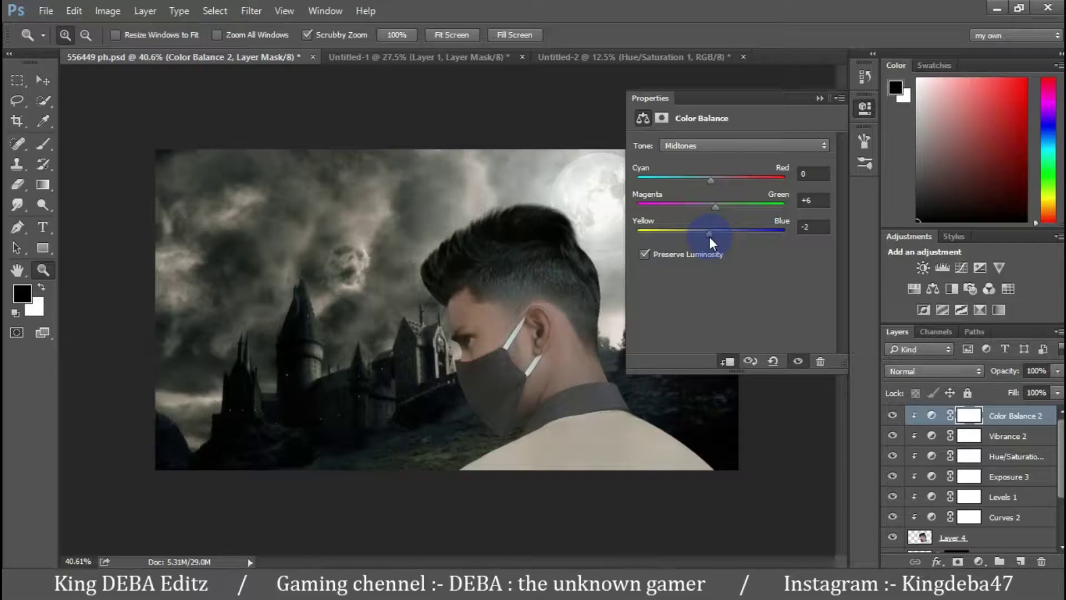
{"action": "left_click", "coordinate": [697, 397], "text": "alt"}
{"action": "left_click_drag", "start_coordinate": [651, 389], "coordinate": [686, 400]}
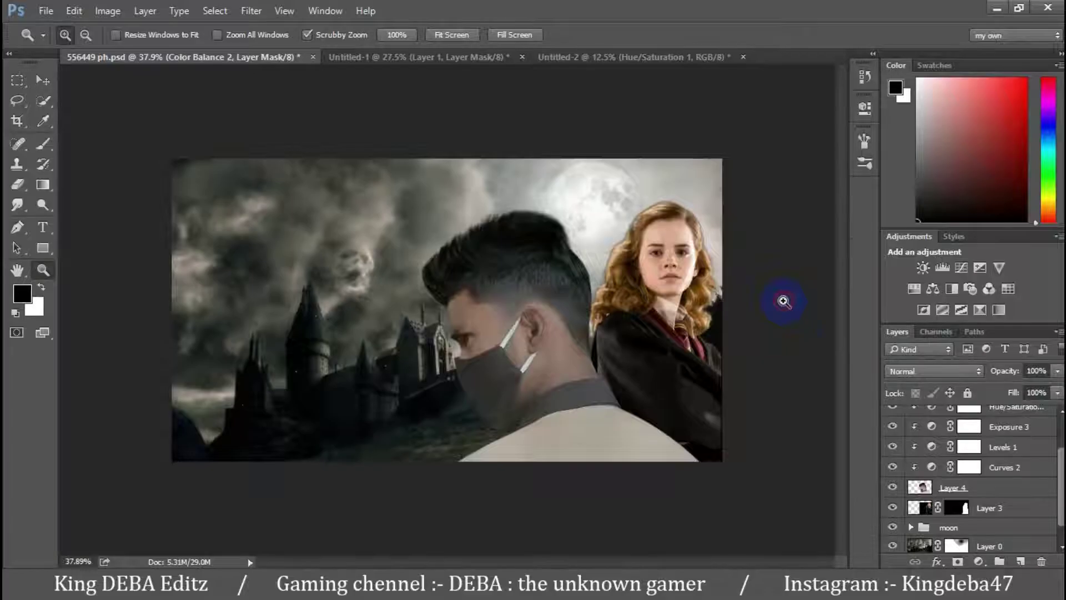
{"action": "left_click_drag", "start_coordinate": [783, 301], "coordinate": [752, 343]}
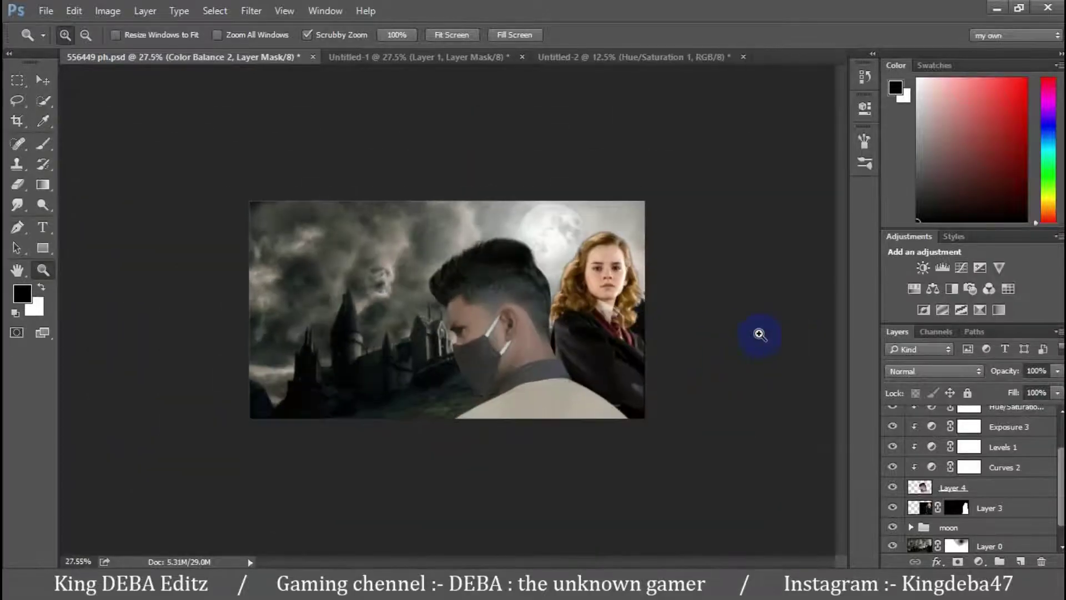
Add a Curves layer clipped to Hermione's Layer 3 that deepens her shadows.
{"action": "left_click", "coordinate": [759, 334]}
{"action": "left_click", "coordinate": [990, 508]}
{"action": "left_click", "coordinate": [961, 268]}
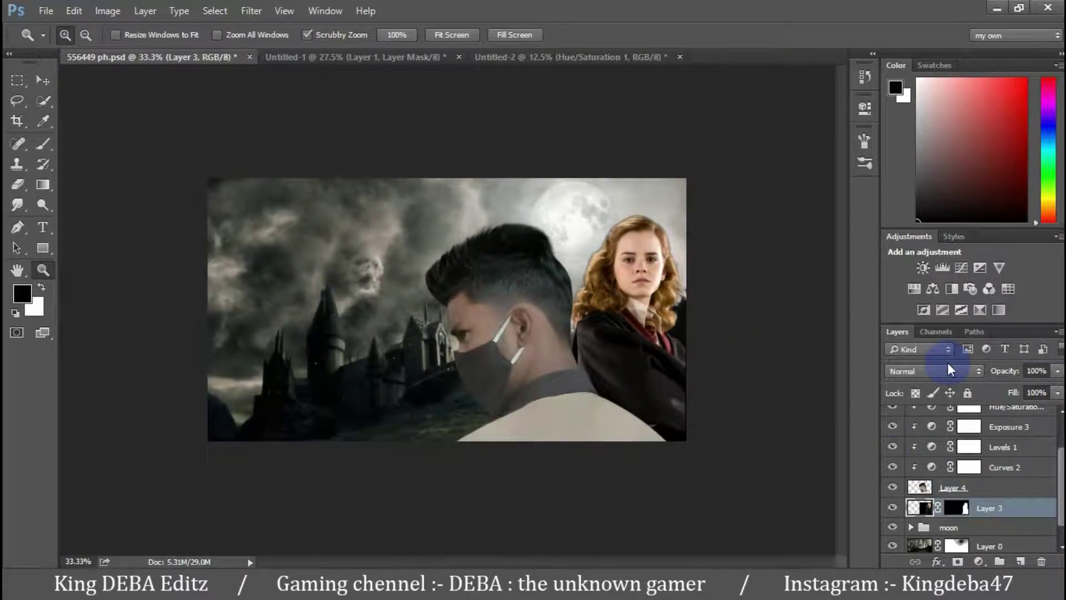
{"action": "left_click", "coordinate": [736, 270]}
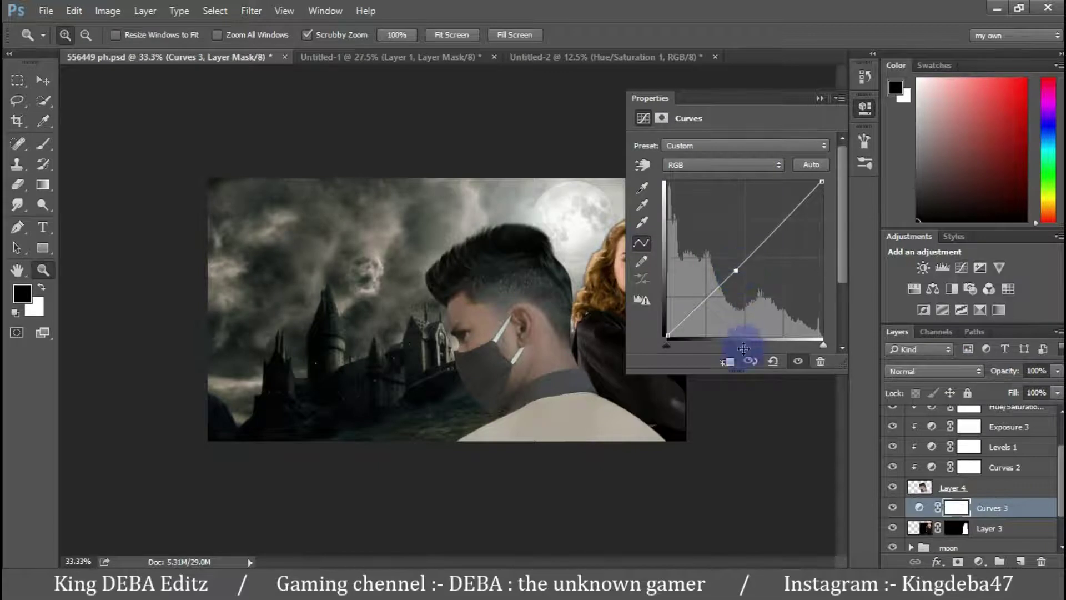
{"action": "left_click", "coordinate": [727, 362]}
{"action": "left_click_drag", "start_coordinate": [739, 114], "coordinate": [801, 108]}
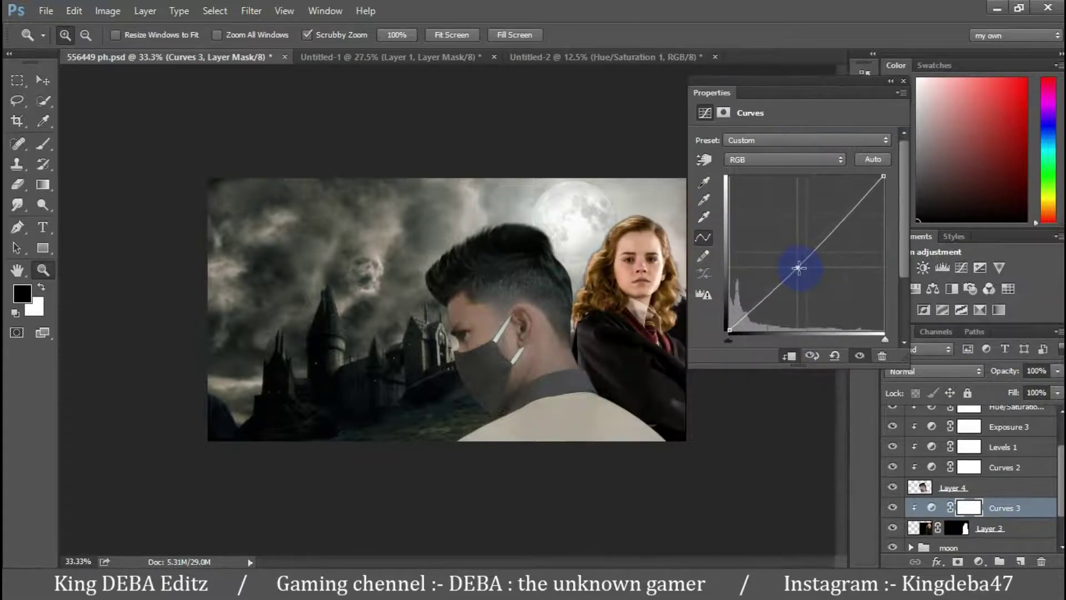
{"action": "left_click", "coordinate": [798, 269]}
{"action": "left_click_drag", "start_coordinate": [730, 328], "coordinate": [729, 326]}
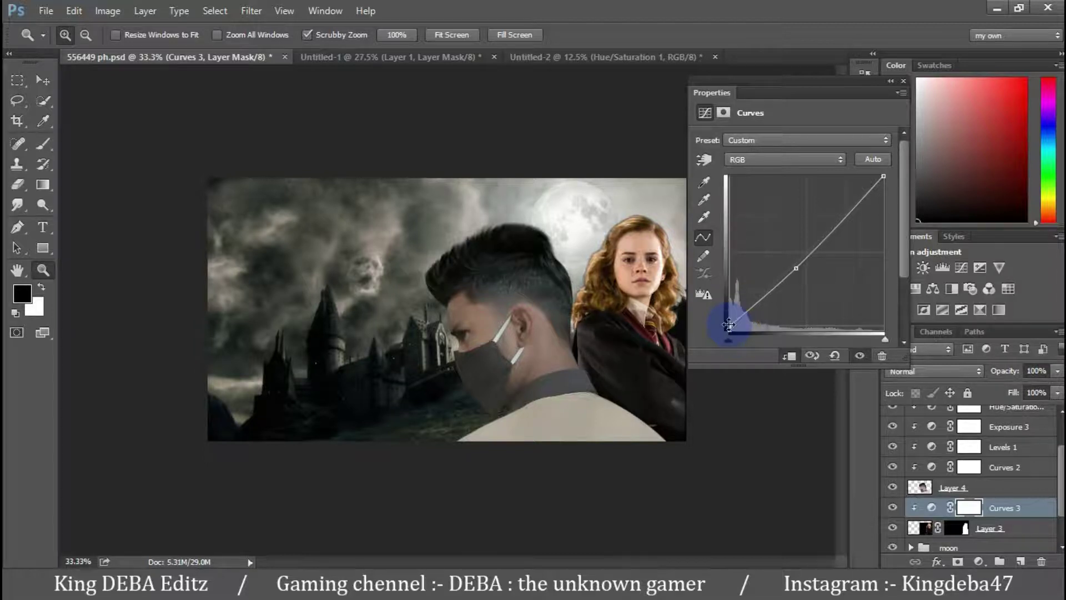
Darken Hermione with a clipped Exposure layer, then add a clipped Color Balance (Magenta–Green +4, Yellow–Blue -2).
{"action": "left_click", "coordinate": [789, 356]}
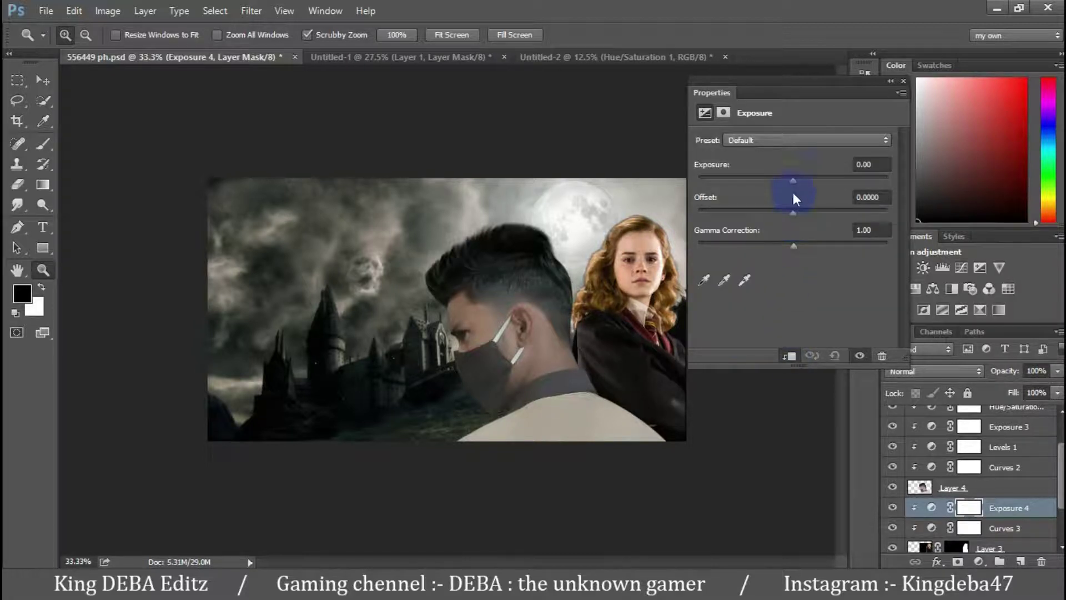
{"action": "left_click_drag", "start_coordinate": [792, 182], "coordinate": [784, 182]}
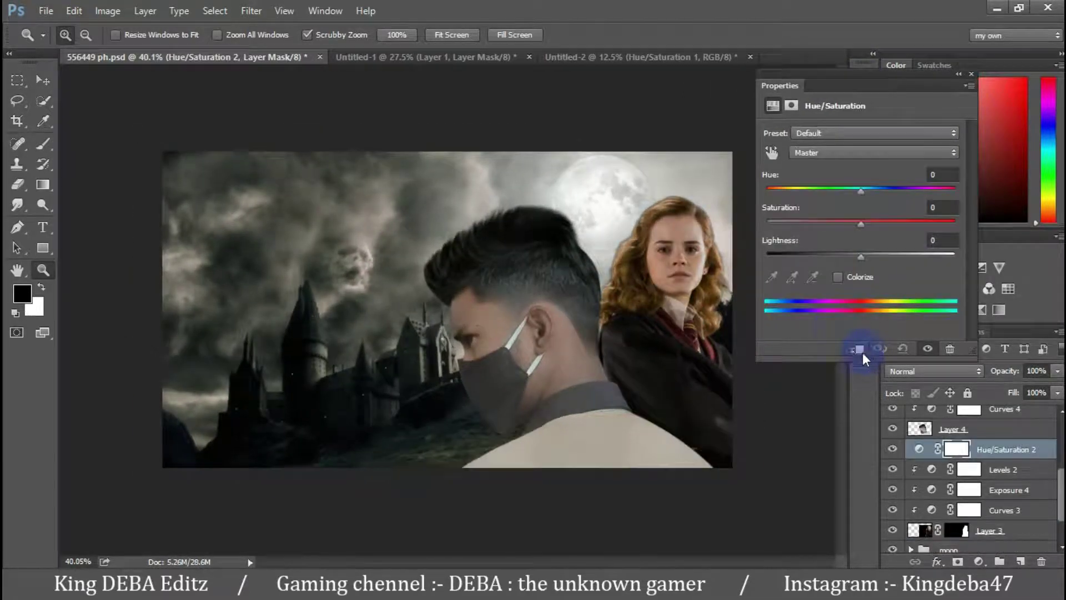
{"action": "left_click", "coordinate": [772, 152]}
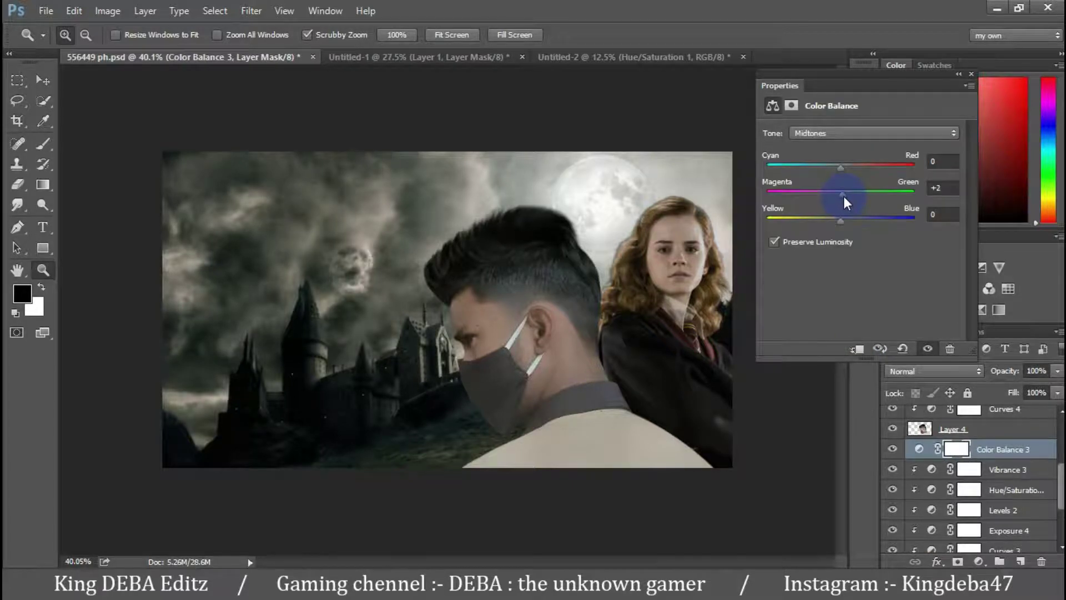
{"action": "key", "text": "ctrl+alt+g"}
{"action": "left_click", "coordinate": [838, 220]}
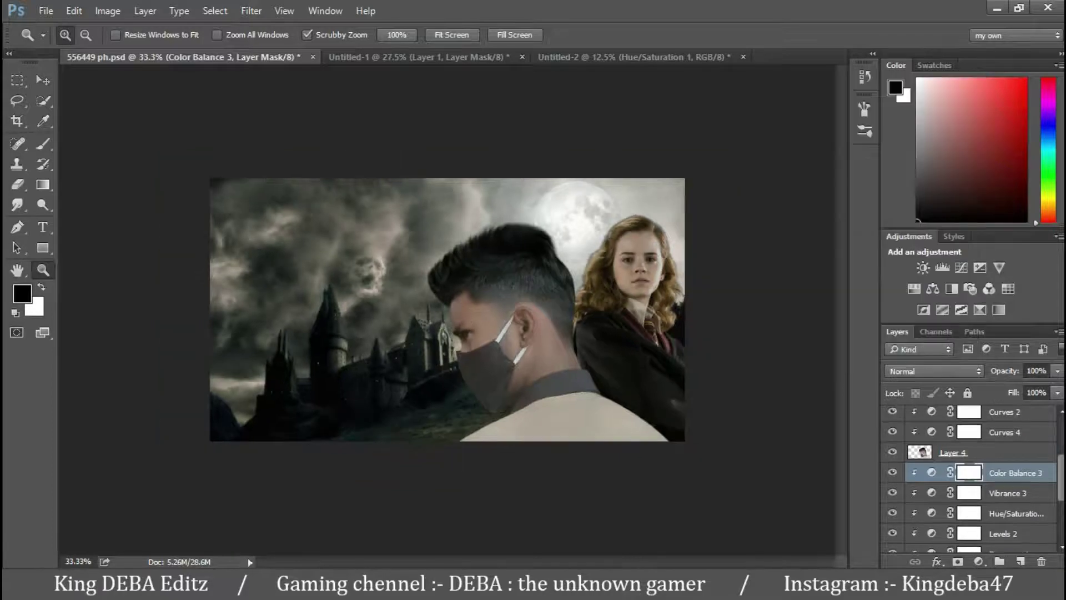
Add a Color Balance layer above the moon group, nudging its midtones toward green.
{"action": "left_click", "coordinate": [1017, 506]}
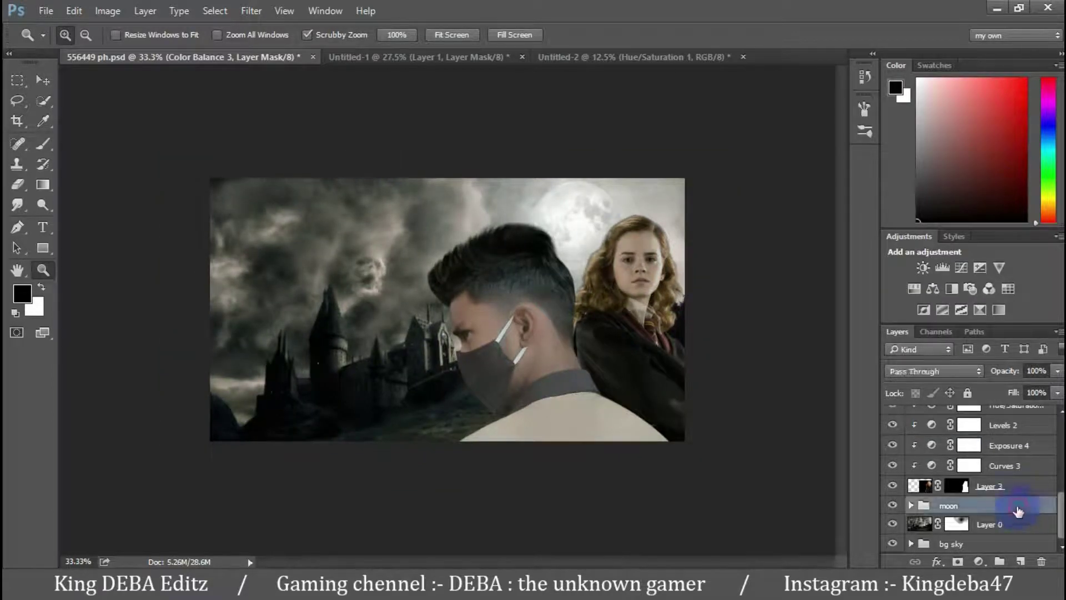
{"action": "left_click", "coordinate": [933, 288]}
{"action": "left_click", "coordinate": [844, 192]}
{"action": "left_click_drag", "start_coordinate": [844, 196], "coordinate": [845, 194]}
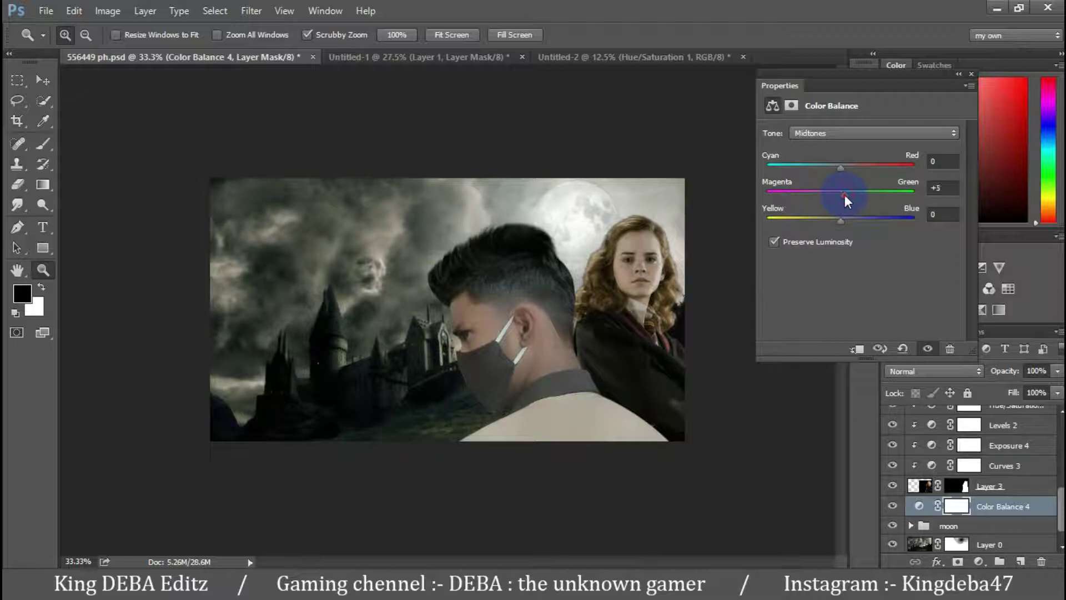
{"action": "left_click", "coordinate": [971, 74]}
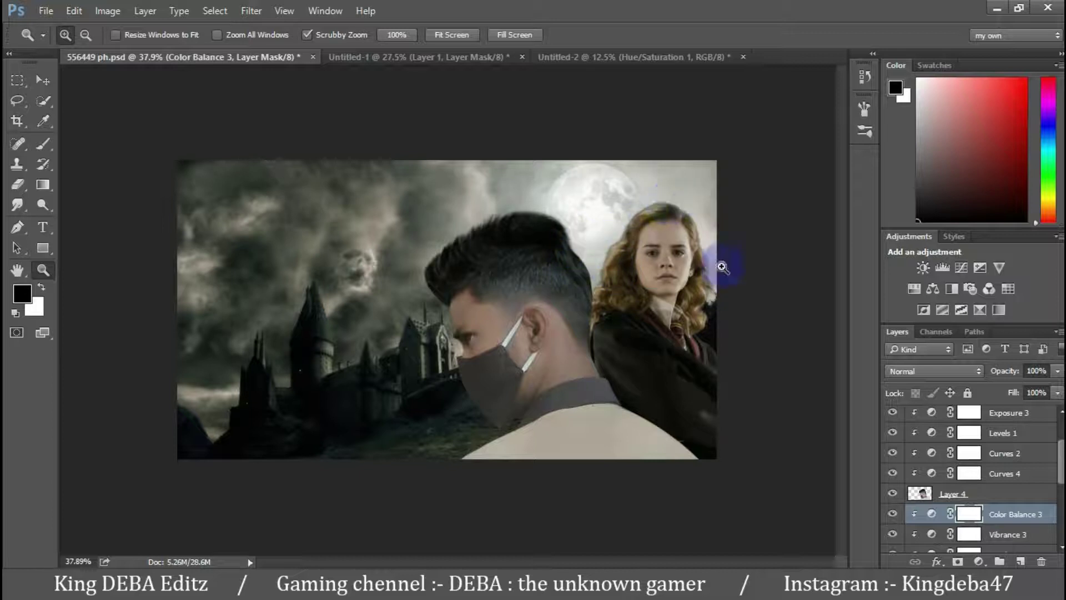
Add a maximum Exposure layer limited by Blend If underlying 0/83.
{"action": "left_click", "coordinate": [980, 269]}
{"action": "left_click_drag", "start_coordinate": [865, 173], "coordinate": [942, 173]}
{"action": "left_click", "coordinate": [974, 72]}
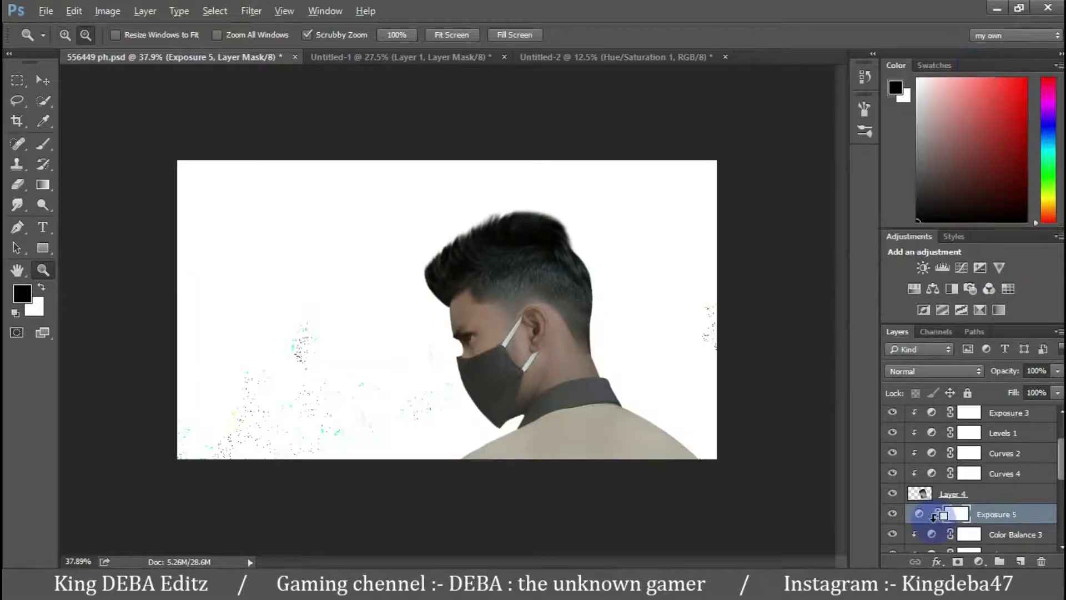
{"action": "double_click", "coordinate": [933, 518]}
{"action": "left_click_drag", "start_coordinate": [872, 380], "coordinate": [938, 381]}
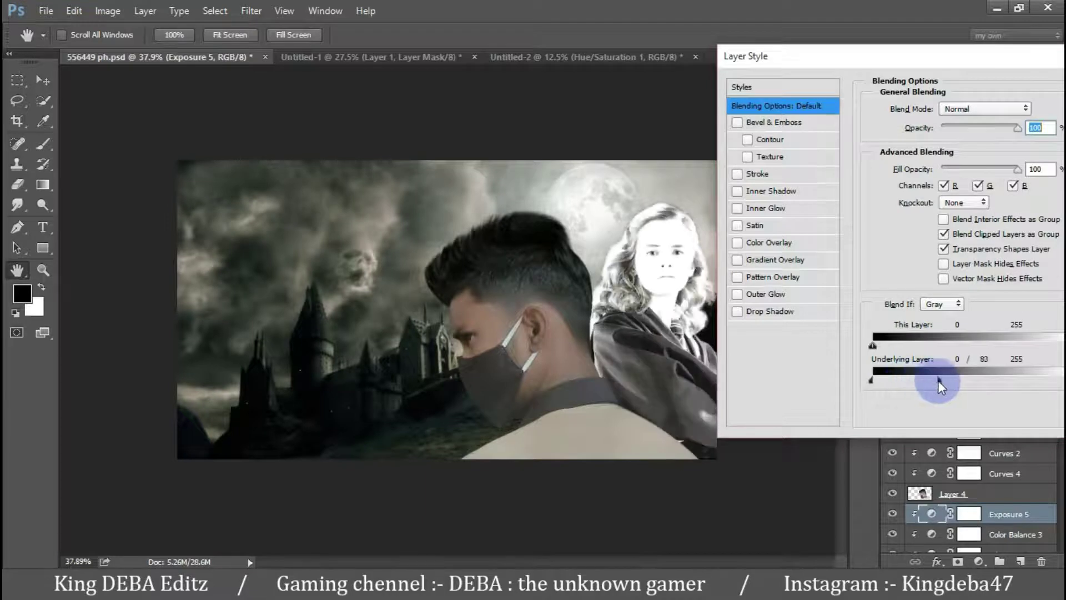
{"action": "key", "text": "Return"}
Invert the Exposure 5 mask and paint white along the woman's hair edge.
{"action": "left_click", "coordinate": [965, 516]}
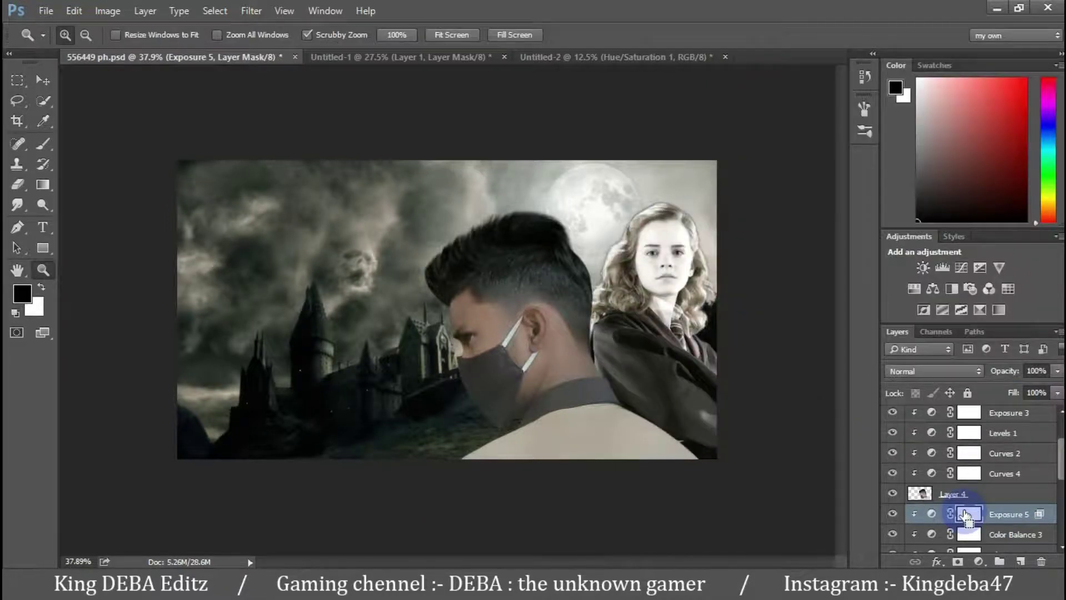
{"action": "key", "text": "ctrl+i"}
{"action": "left_click", "coordinate": [43, 143]}
{"action": "key", "text": "x"}
{"action": "key", "text": "ctrl+1"}
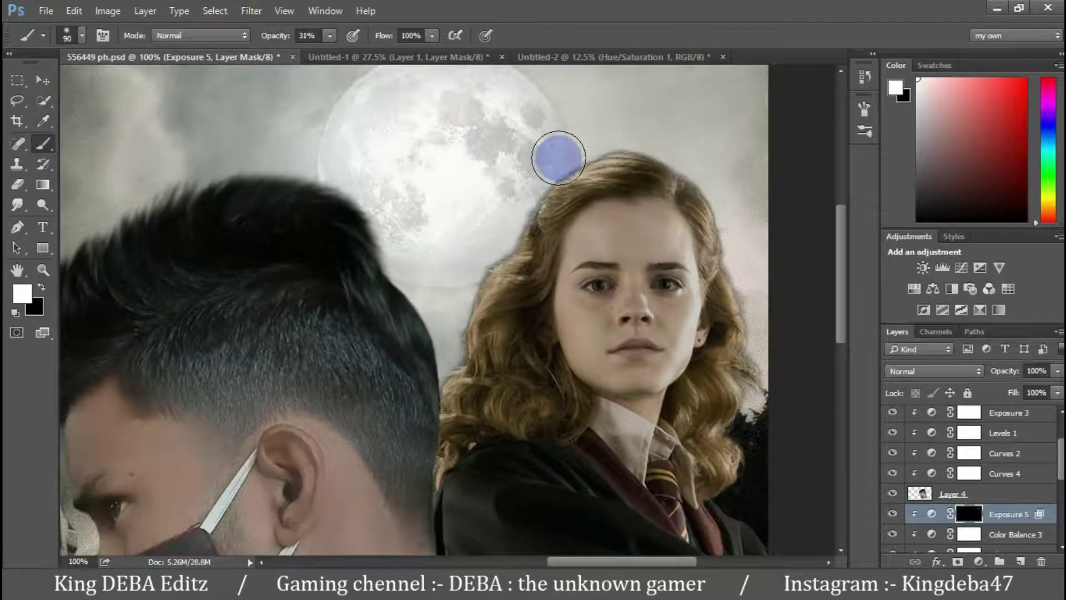
{"action": "mouse_move", "coordinate": [562, 157]}
{"action": "left_mouse_down"}
{"action": "mouse_move", "coordinate": [495, 226]}
{"action": "mouse_move", "coordinate": [748, 209]}
{"action": "left_mouse_up"}
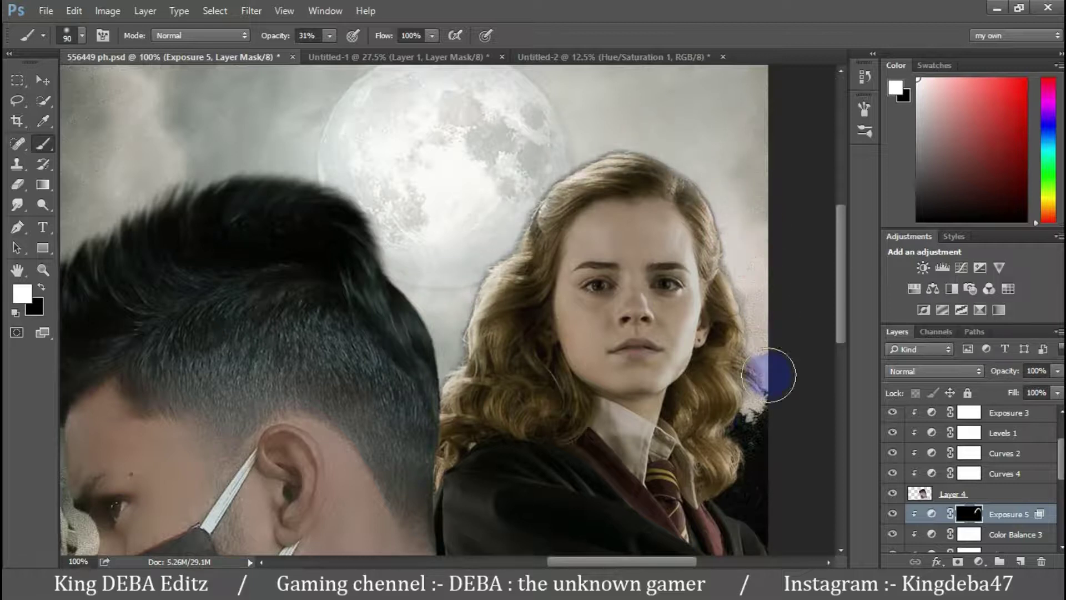
{"action": "key", "text": "z"}
{"action": "key", "text": "ctrl+minus"}
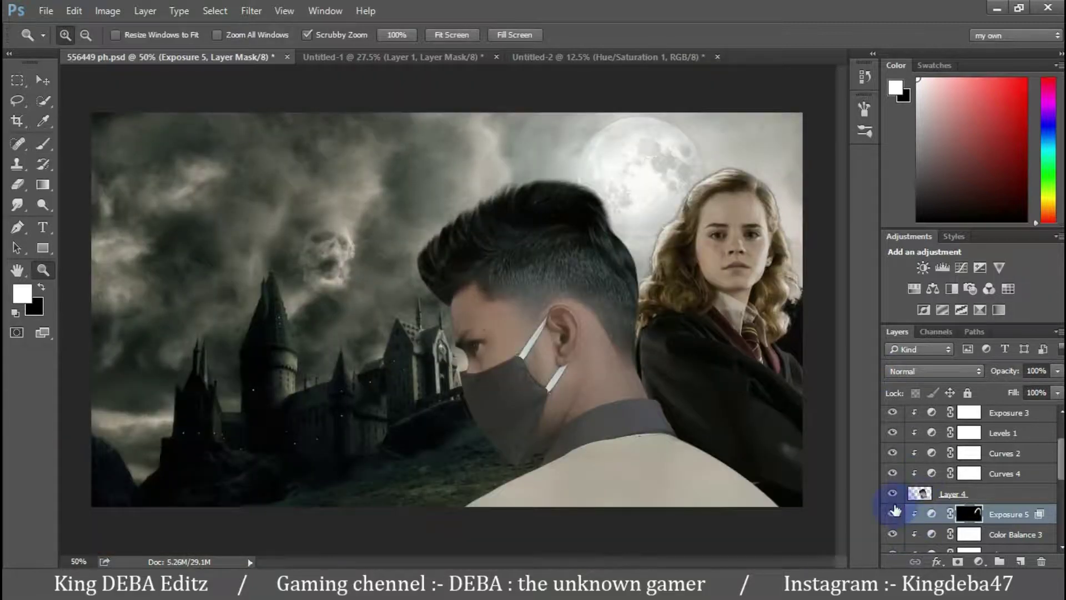
Add a strong Exposure 6 above Color Balance 2, clipped to the man's layer.
{"action": "left_click", "coordinate": [892, 514]}
{"action": "left_click", "coordinate": [892, 514]}
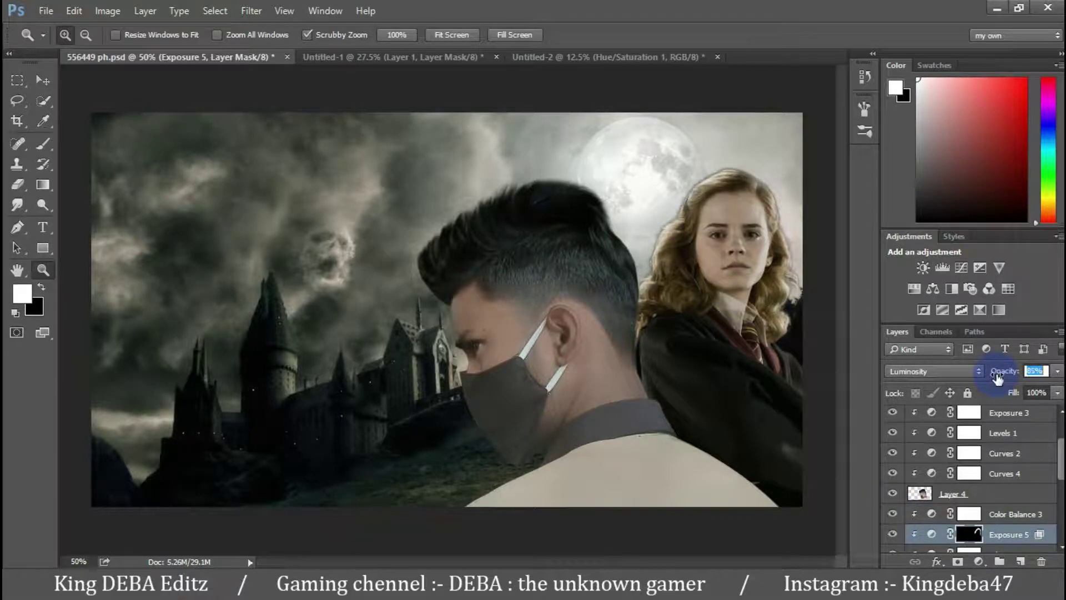
{"action": "left_click_drag", "start_coordinate": [1059, 461], "coordinate": [1061, 410]}
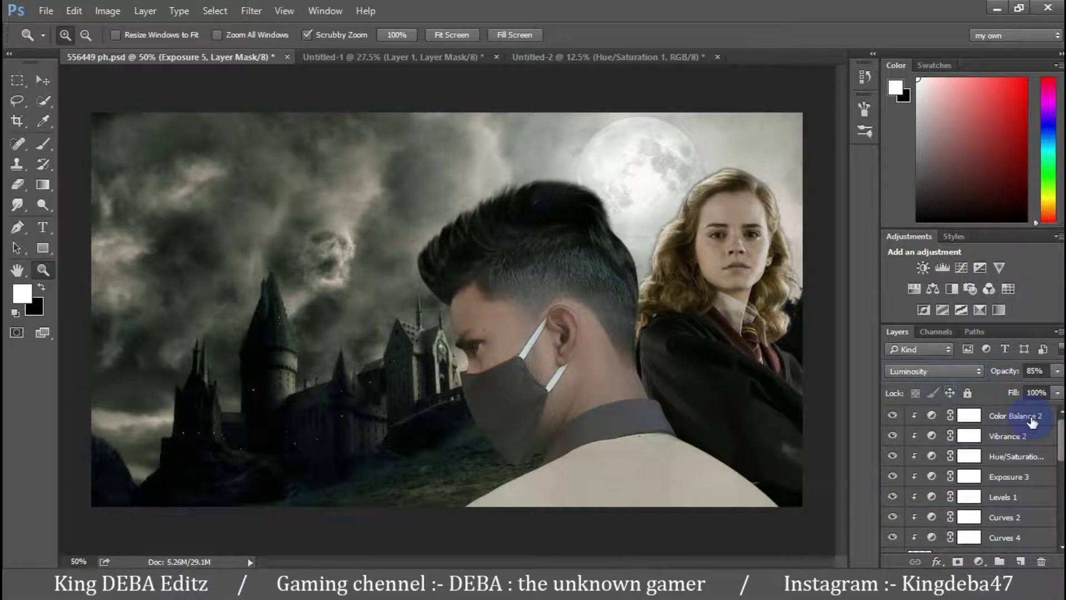
{"action": "left_click", "coordinate": [981, 268]}
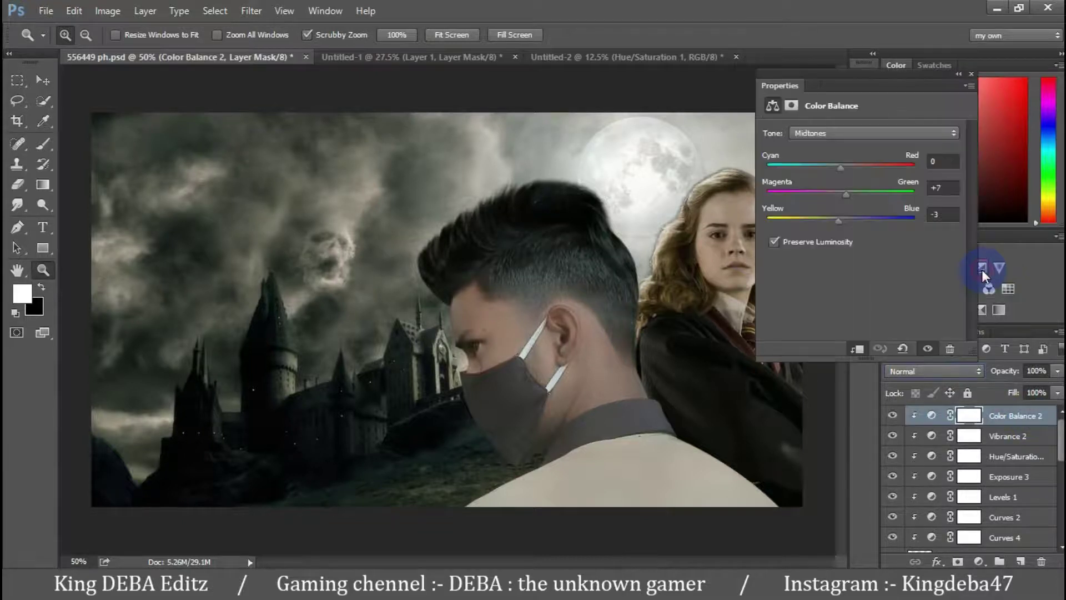
{"action": "left_click_drag", "start_coordinate": [874, 174], "coordinate": [922, 174]}
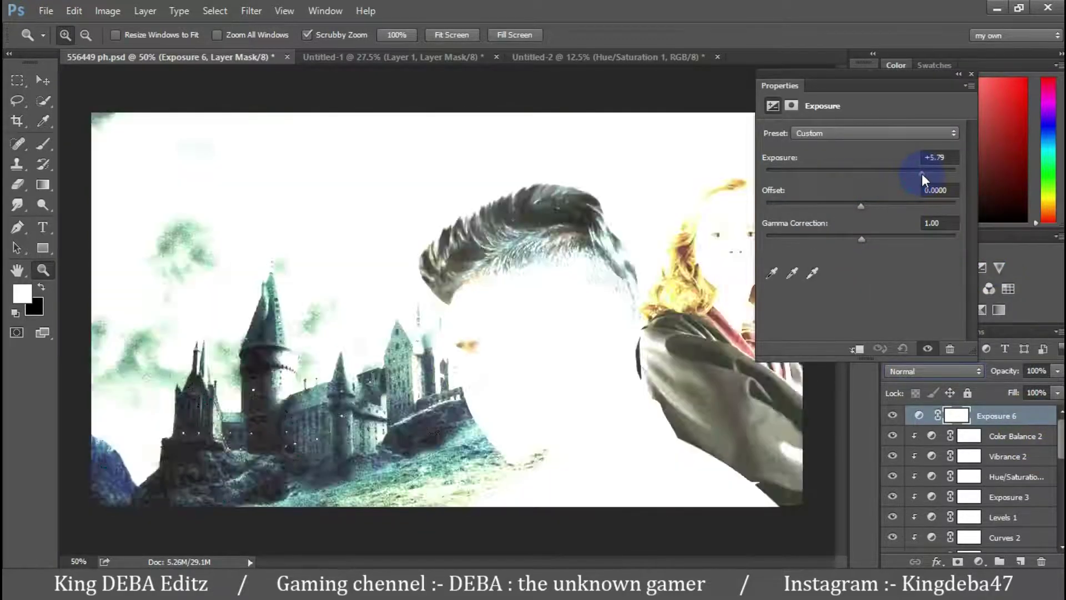
{"action": "left_click", "coordinate": [938, 420]}
{"action": "left_click", "coordinate": [936, 425], "text": "alt"}
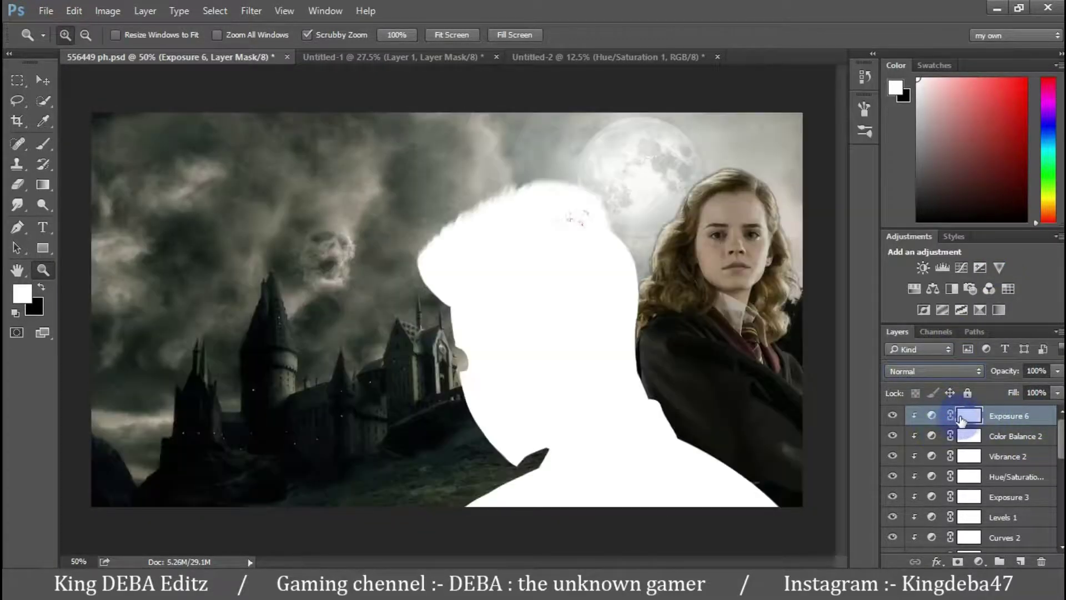
Invert Exposure 6's mask and paint a white rim light along the man's hair edge.
{"action": "double_click", "coordinate": [977, 415]}
{"action": "key", "text": "Escape"}
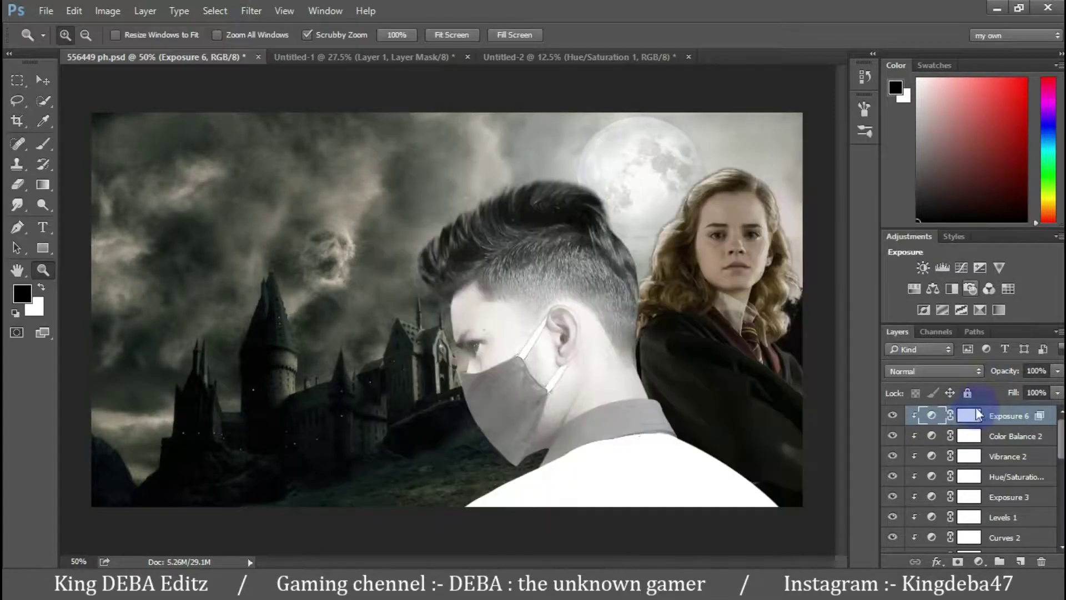
{"action": "left_click", "coordinate": [970, 418]}
{"action": "key", "text": "ctrl+i"}
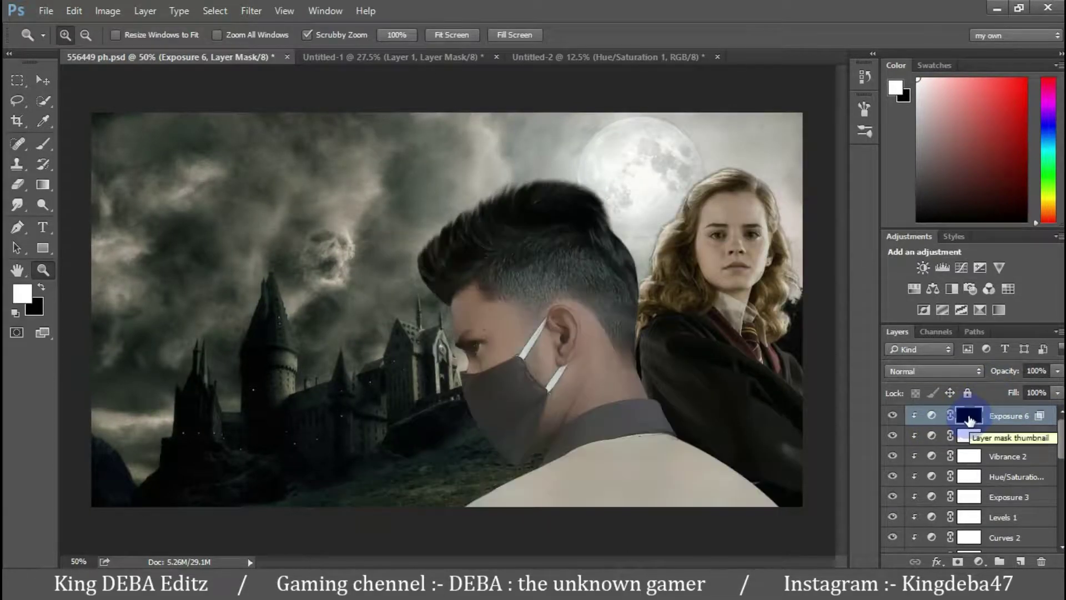
{"action": "left_click", "coordinate": [732, 214]}
{"action": "key", "text": "b"}
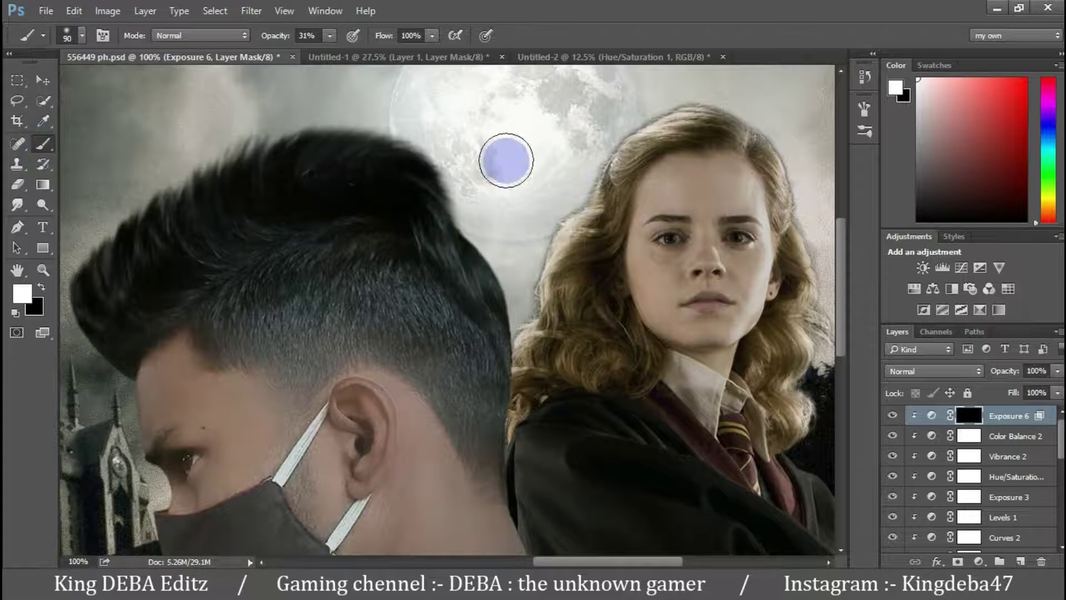
{"action": "mouse_move", "coordinate": [506, 160]}
{"action": "left_mouse_down"}
{"action": "mouse_move", "coordinate": [483, 171]}
{"action": "mouse_move", "coordinate": [476, 226]}
{"action": "mouse_move", "coordinate": [529, 476]}
{"action": "left_mouse_up"}
{"action": "key", "text": "bracketleft"}
{"action": "key", "text": "bracketleft"}
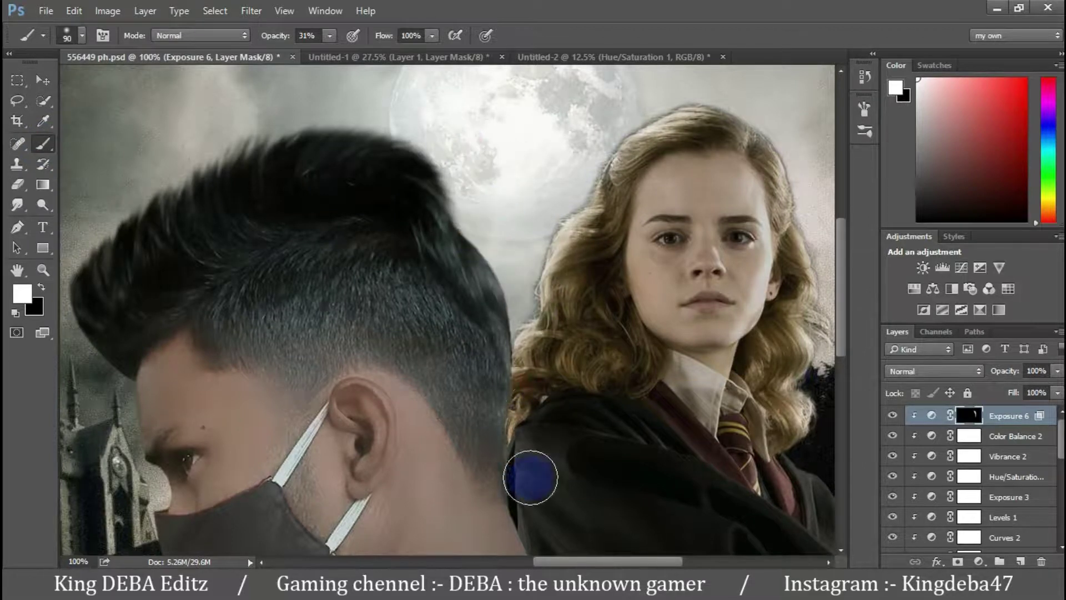
{"action": "scroll", "coordinate": [278, 112], "scroll_direction": "left", "scroll_amount": 5}
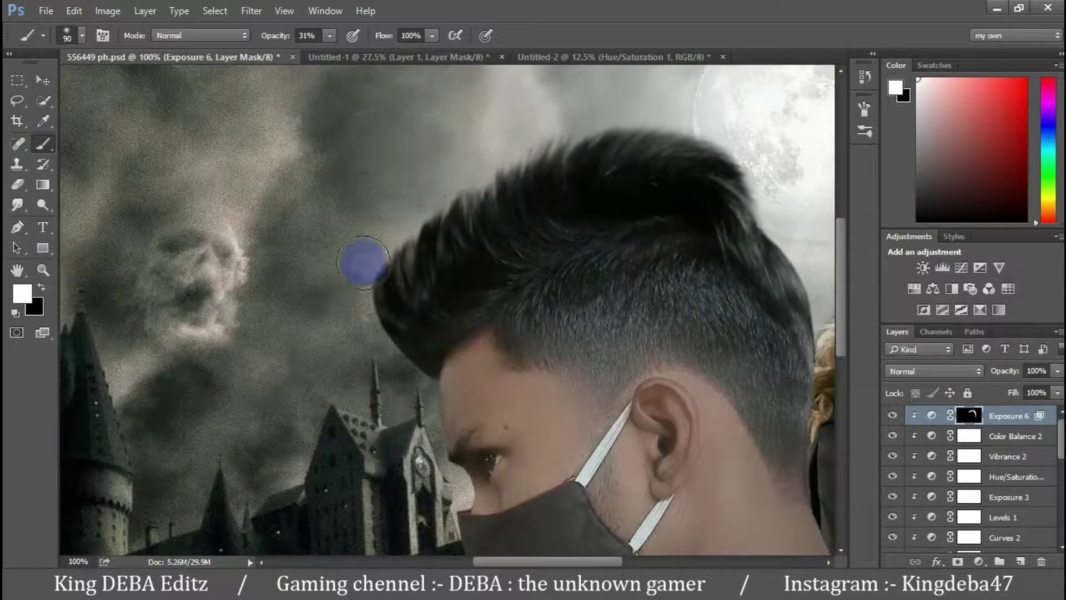
Add a brightening Exposure 7 layer at the top of the stack.
{"action": "left_click", "coordinate": [864, 76]}
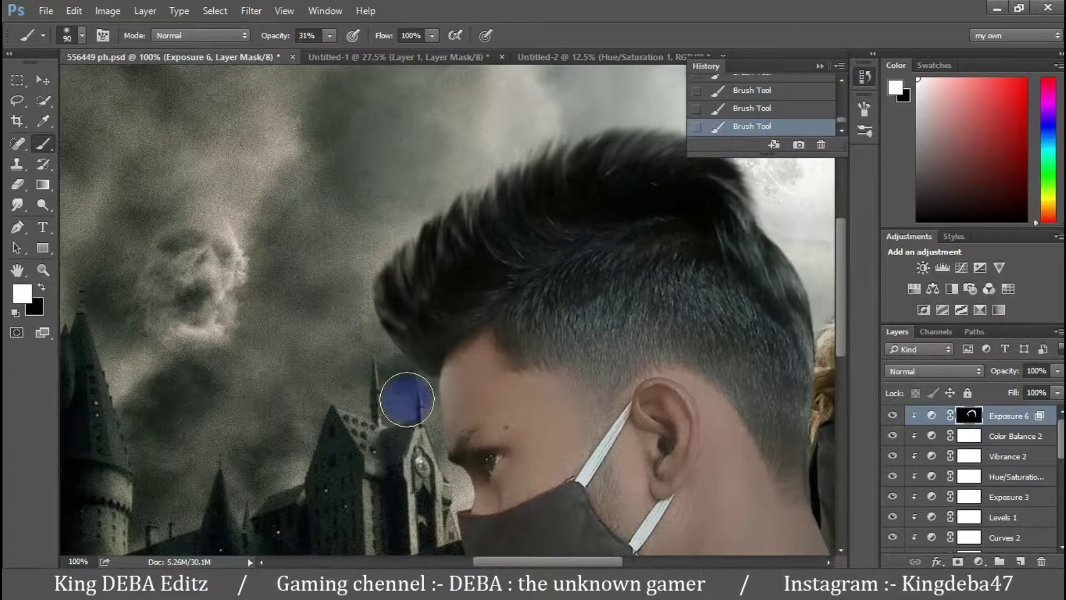
{"action": "scroll", "coordinate": [408, 384], "scroll_direction": "down", "scroll_amount": 3}
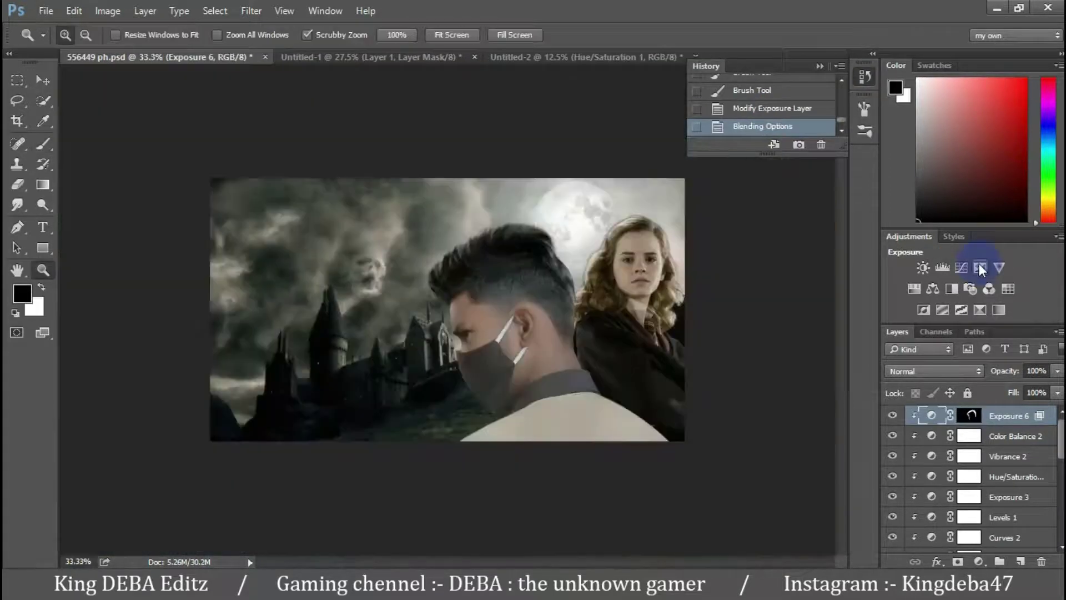
{"action": "left_click", "coordinate": [980, 267]}
{"action": "left_click_drag", "start_coordinate": [862, 169], "coordinate": [944, 175]}
Paint Exposure 7's brightening onto the moon through its mask and toggle it to compare.
{"action": "left_click", "coordinate": [959, 416]}
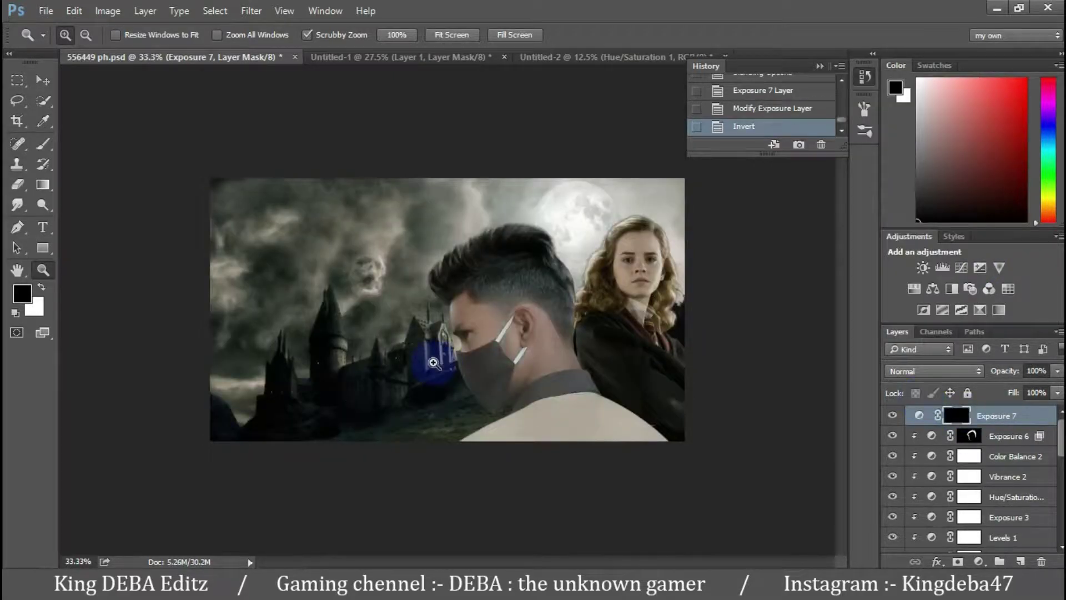
{"action": "key", "text": "b"}
{"action": "key", "text": "x"}
{"action": "left_click", "coordinate": [577, 220]}
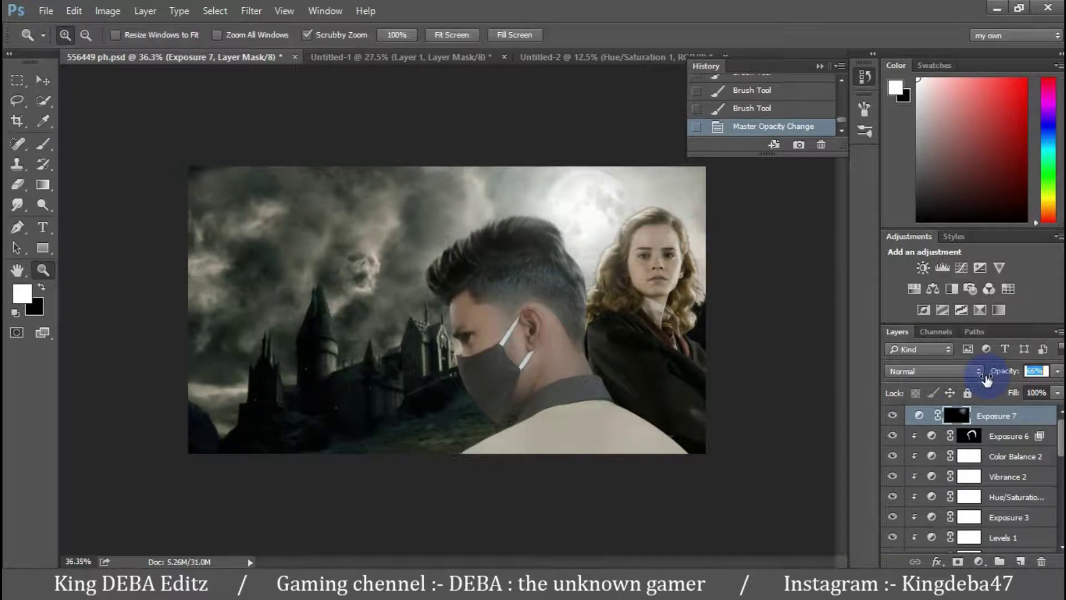
{"action": "left_click", "coordinate": [892, 416]}
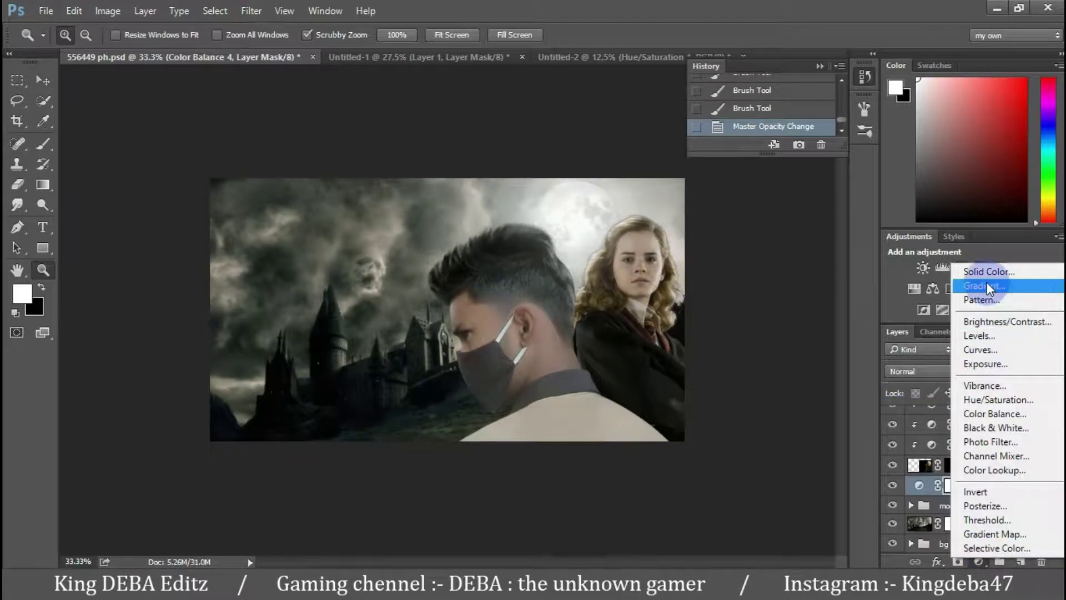
Add a white (ffffff) fill, invert its mask, brush faint haze with an 800 brush, and set opacity 75%.
{"action": "left_click", "coordinate": [986, 271]}
{"action": "type", "text": "ffffff"}
{"action": "key", "text": "Return"}
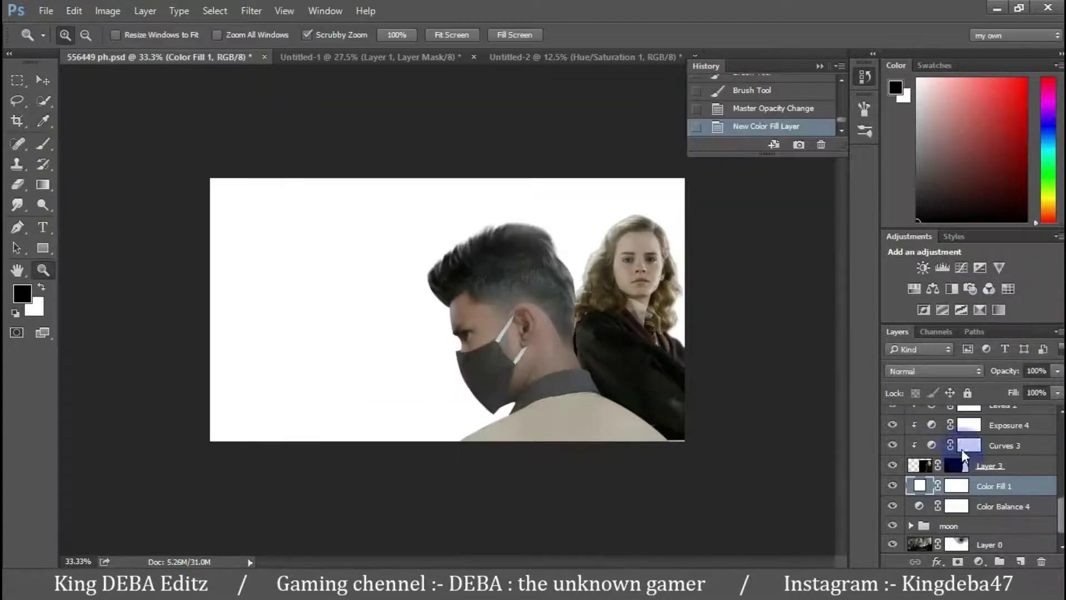
{"action": "left_click", "coordinate": [958, 488]}
{"action": "key", "text": "ctrl+i"}
{"action": "key", "text": "b"}
{"action": "key", "text": "x"}
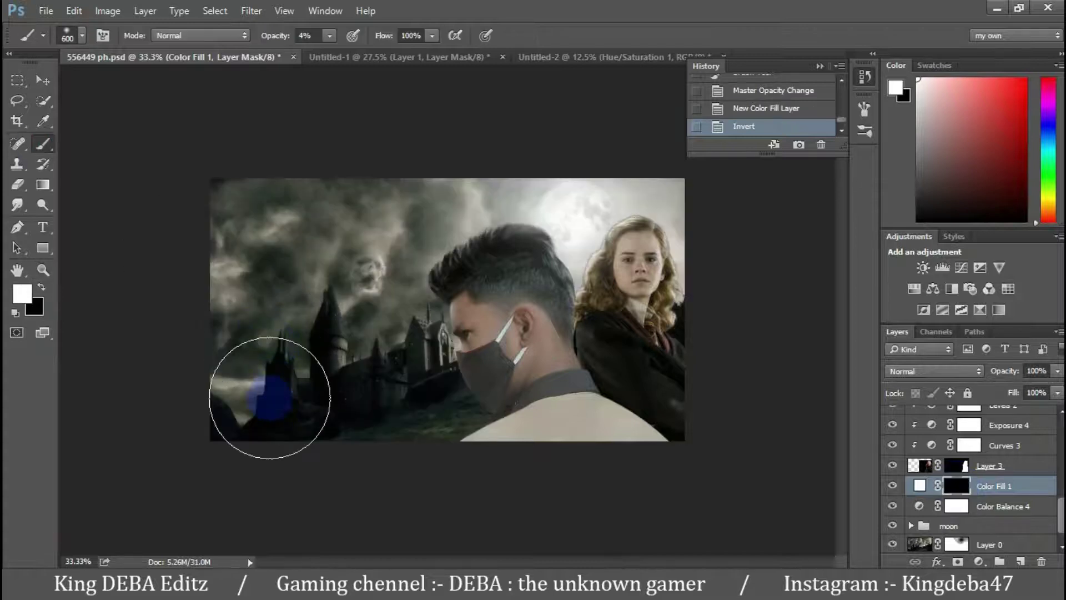
{"action": "key", "text": "bracketright"}
{"action": "key", "text": "bracketright"}
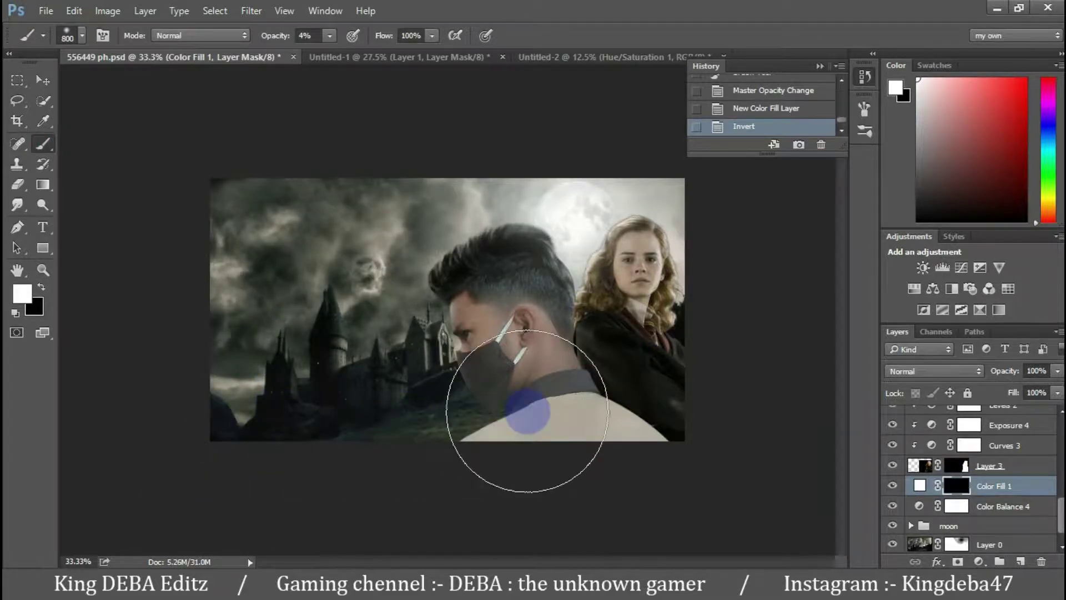
{"action": "mouse_move", "coordinate": [717, 408]}
{"action": "left_mouse_down"}
{"action": "mouse_move", "coordinate": [730, 374]}
{"action": "mouse_move", "coordinate": [488, 416]}
{"action": "mouse_move", "coordinate": [162, 310]}
{"action": "left_mouse_up"}
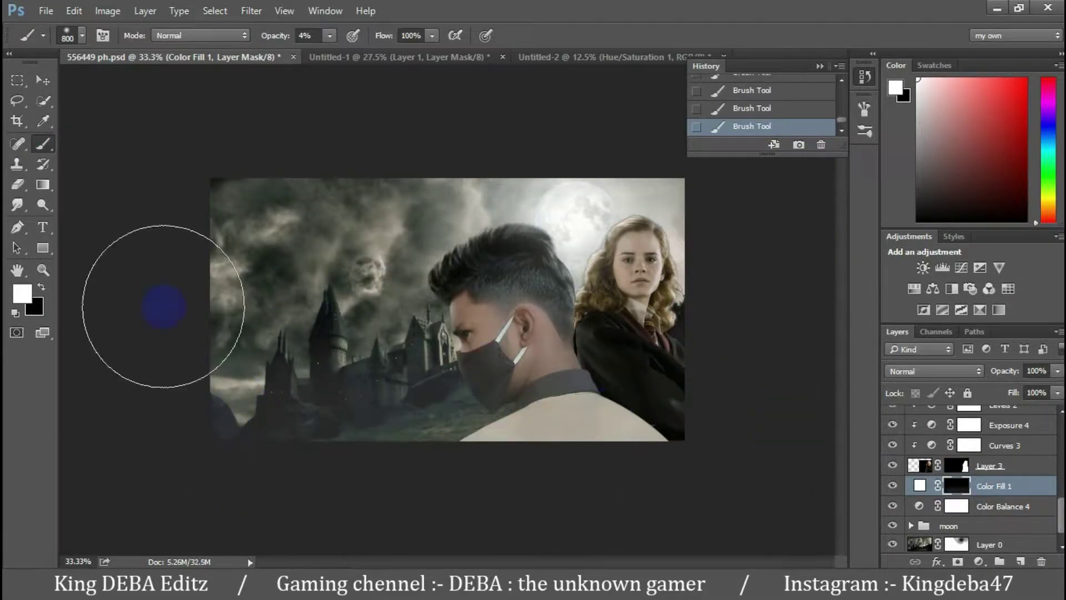
{"action": "left_click_drag", "start_coordinate": [1005, 371], "coordinate": [991, 371]}
Apply a crop to the canvas and zoom in on the man's face.
{"action": "key", "text": "x"}
{"action": "key", "text": "c"}
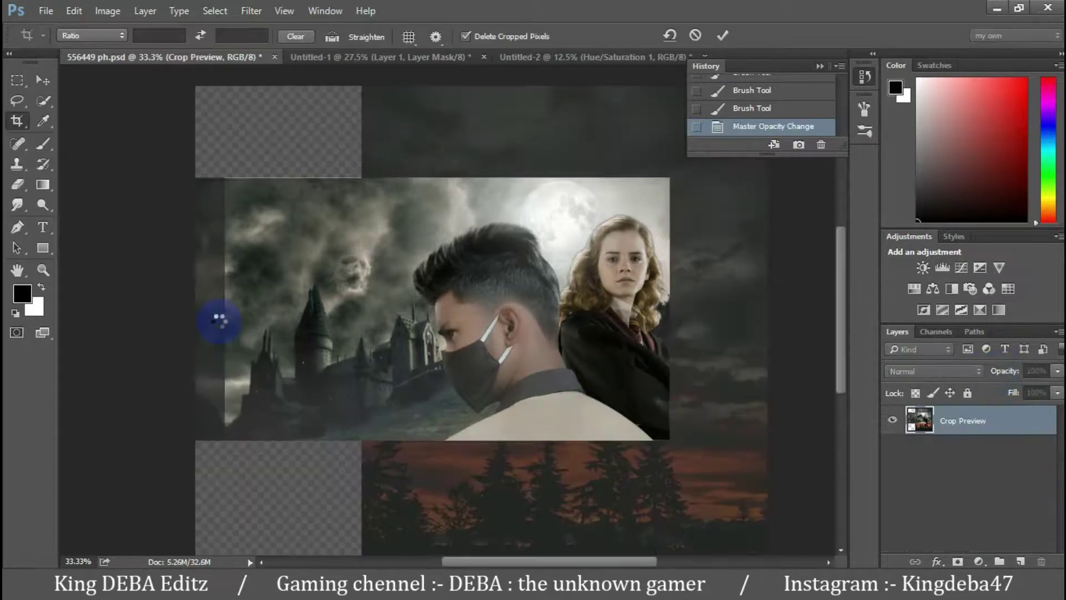
{"action": "key", "text": "Return"}
{"action": "key", "text": "z"}
{"action": "left_click", "coordinate": [511, 277]}
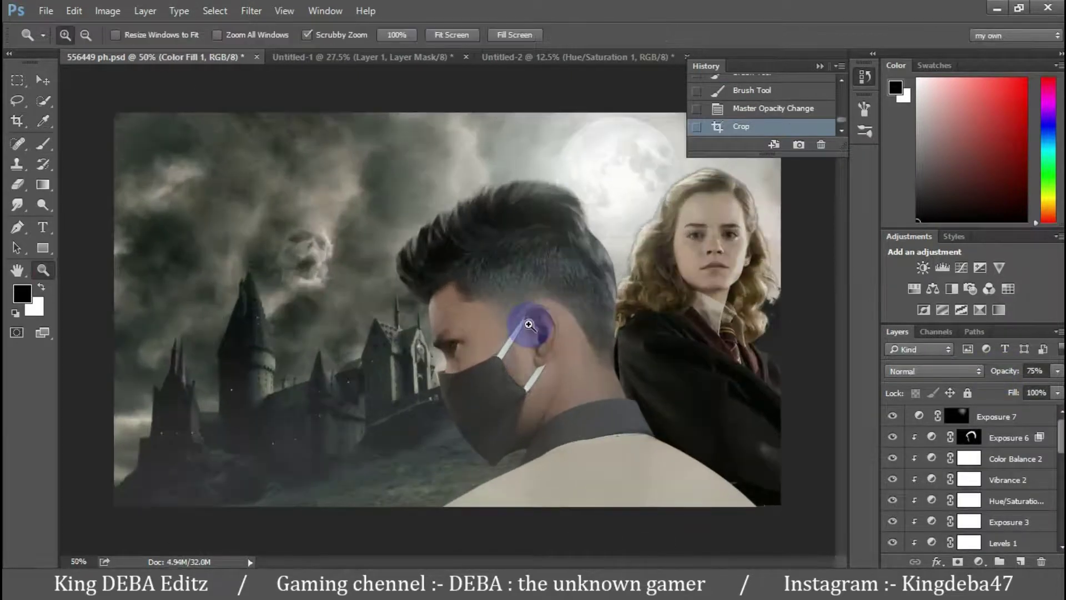
Add a second white Solid Color fill with its mask inverted to hide it.
{"action": "left_click", "coordinate": [979, 561]}
{"action": "left_click", "coordinate": [981, 277]}
{"action": "left_click", "coordinate": [352, 191]}
{"action": "left_click", "coordinate": [693, 122]}
{"action": "key", "text": "ctrl+i"}
{"action": "key", "text": "b"}
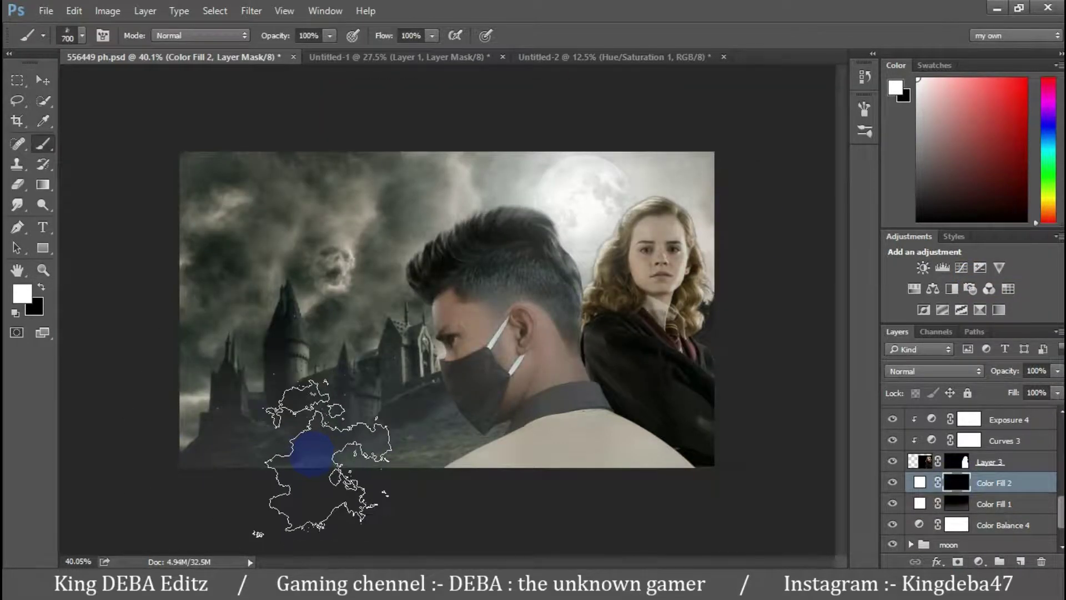
Paint fog around the castle base on Color Fill 2's mask, erase the centre, and fade to about 51%.
{"action": "mouse_move", "coordinate": [314, 444]}
{"action": "left_mouse_down"}
{"action": "mouse_move", "coordinate": [382, 490]}
{"action": "mouse_move", "coordinate": [450, 484]}
{"action": "left_mouse_up"}
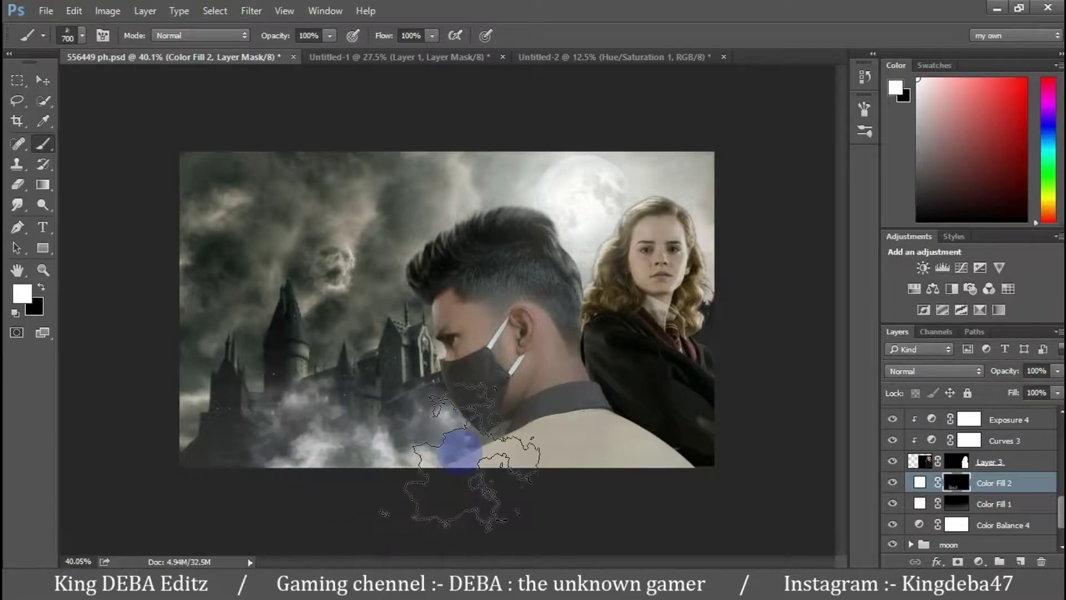
{"action": "left_click_drag", "start_coordinate": [1005, 371], "coordinate": [952, 369]}
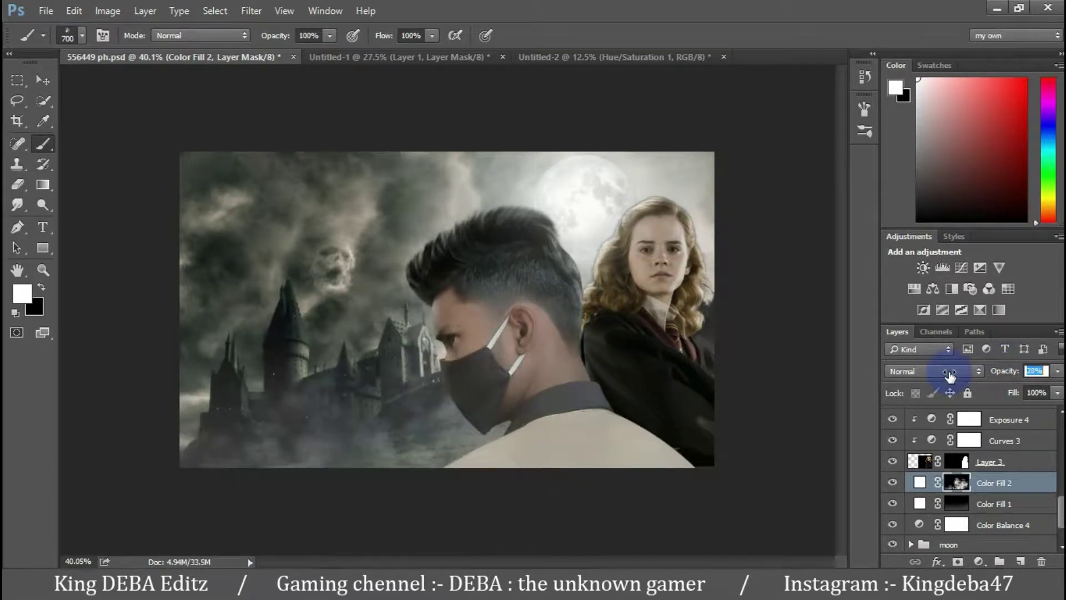
{"action": "key", "text": "x"}
{"action": "left_click_drag", "start_coordinate": [439, 250], "coordinate": [433, 344]}
{"action": "key", "text": "x"}
{"action": "mouse_move", "coordinate": [209, 371]}
{"action": "left_mouse_down"}
{"action": "mouse_move", "coordinate": [487, 351]}
{"action": "mouse_move", "coordinate": [357, 380]}
{"action": "mouse_move", "coordinate": [359, 456]}
{"action": "left_mouse_up"}
{"action": "key", "text": "x"}
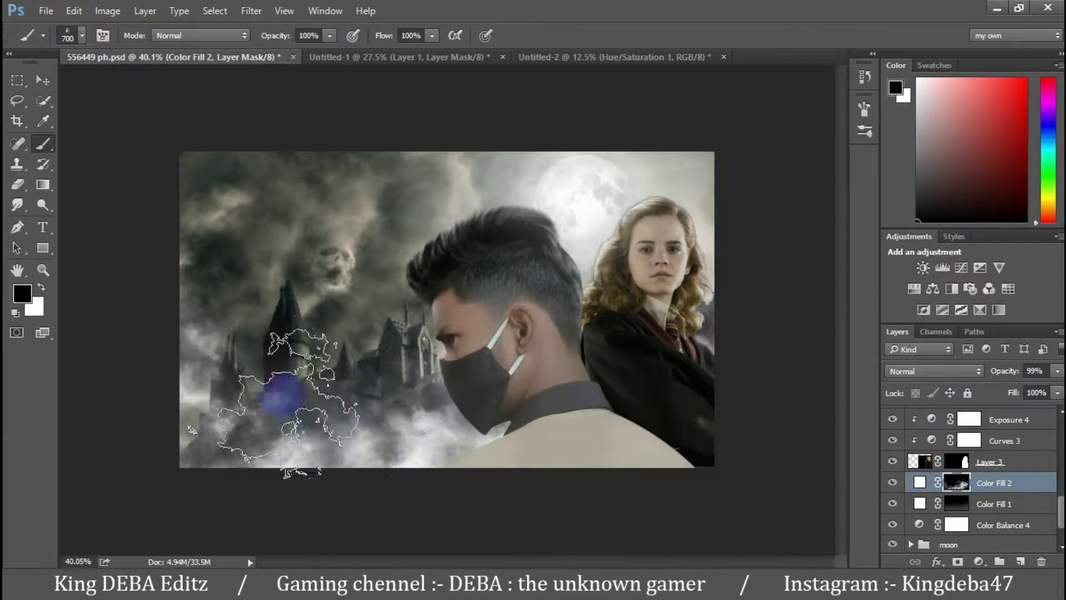
{"action": "left_click_drag", "start_coordinate": [1005, 370], "coordinate": [977, 375]}
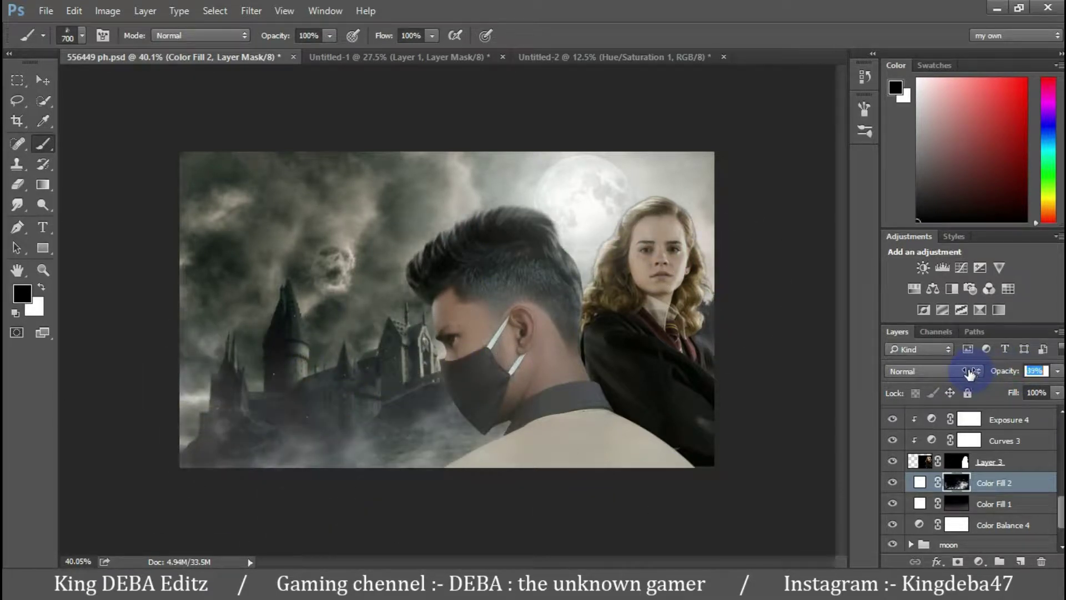
{"action": "left_click", "coordinate": [978, 561]}
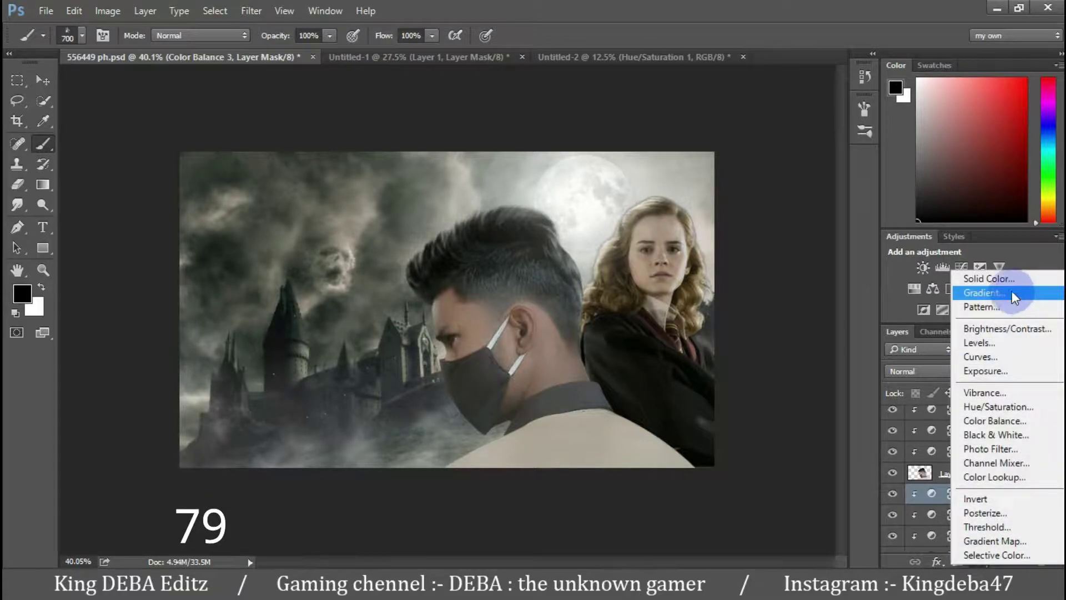
Add a white (ffffff) fill painted as smoke around both figures, clear the man's face, fade to 57%.
{"action": "left_click", "coordinate": [988, 278]}
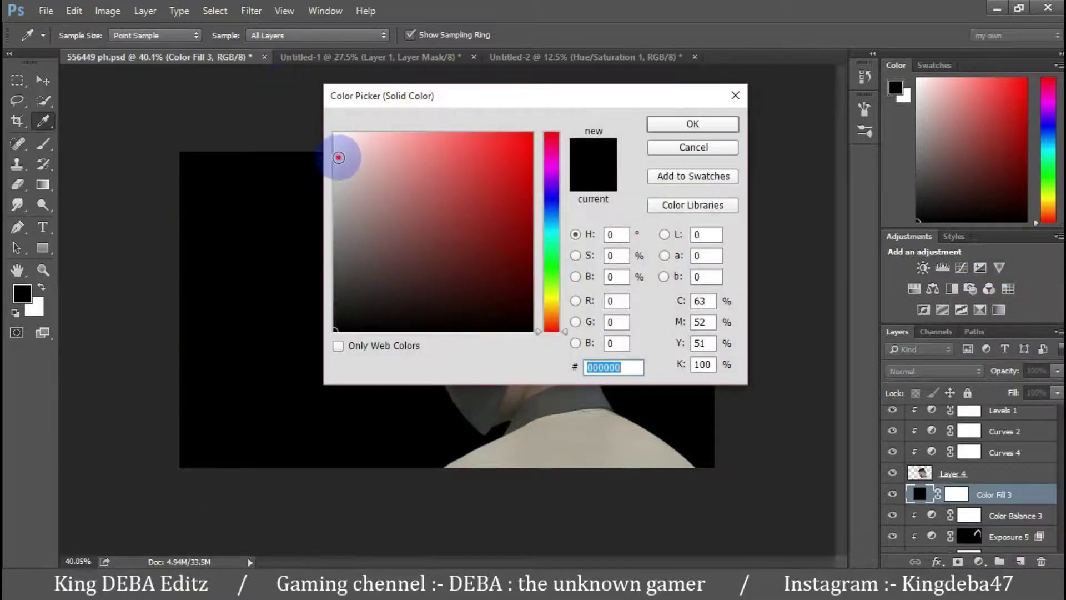
{"action": "type", "text": "ffffff"}
{"action": "key", "text": "Return"}
{"action": "key", "text": "b"}
{"action": "left_click", "coordinate": [956, 494]}
{"action": "key", "text": "ctrl+i"}
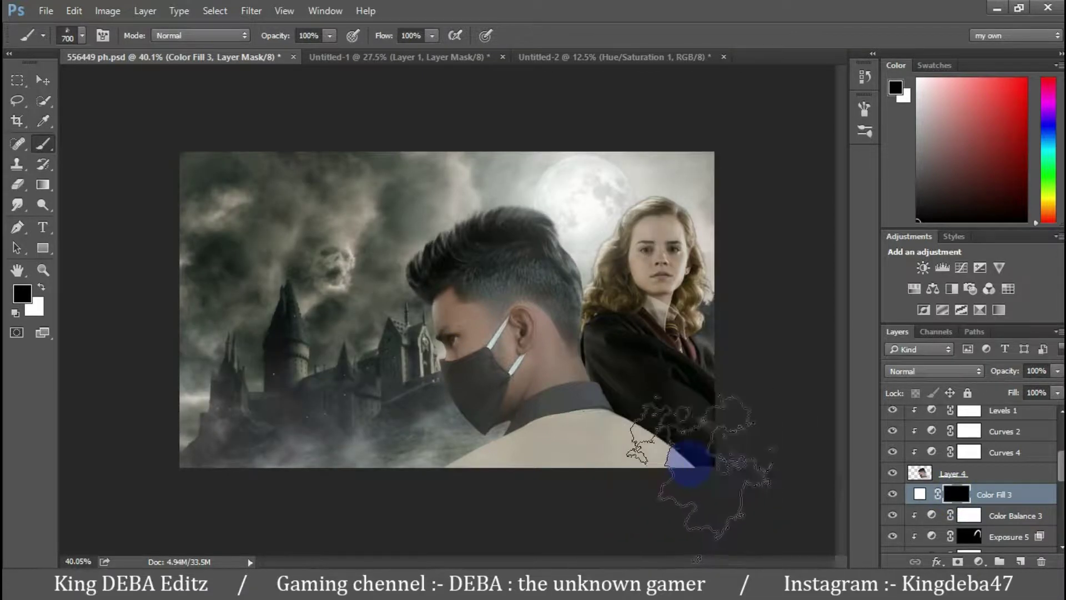
{"action": "key", "text": "x"}
{"action": "left_click_drag", "start_coordinate": [488, 297], "coordinate": [500, 395]}
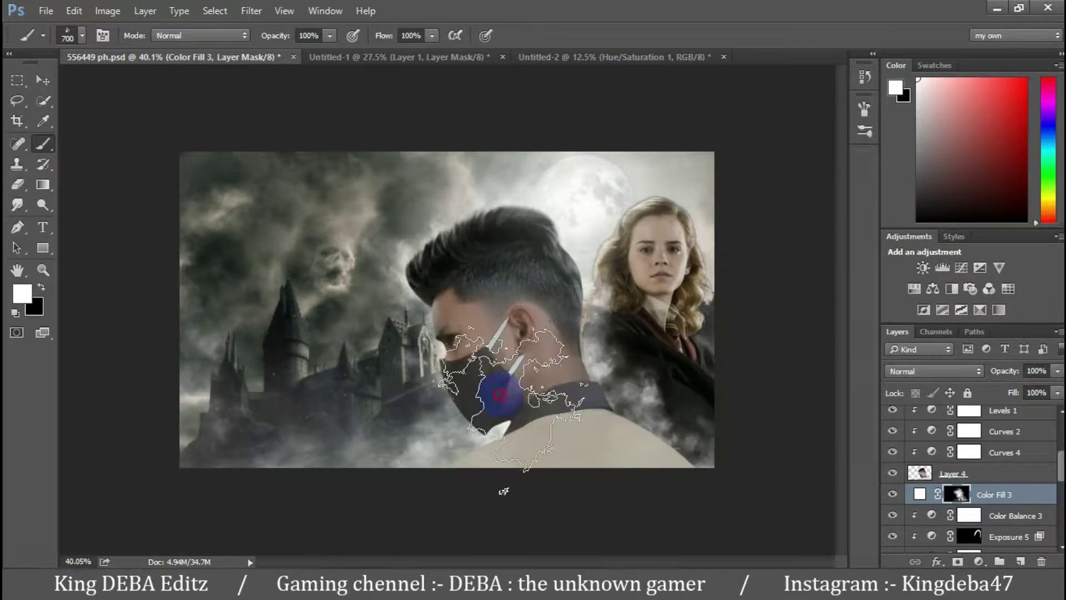
{"action": "key", "text": "x"}
{"action": "left_click_drag", "start_coordinate": [638, 233], "coordinate": [589, 311]}
{"action": "left_click_drag", "start_coordinate": [1005, 371], "coordinate": [966, 376]}
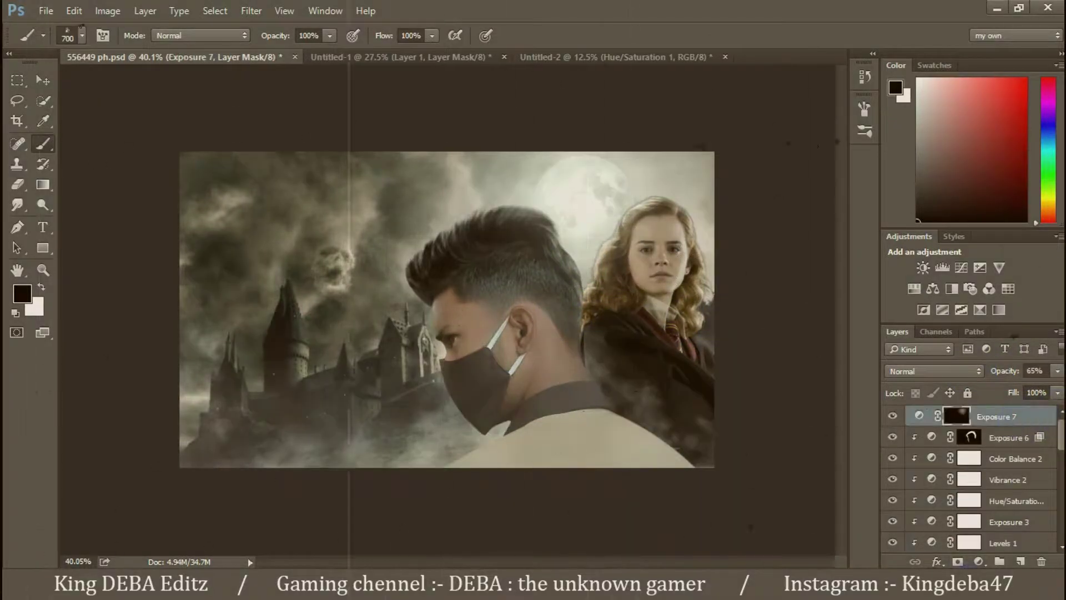
Add another white fill painted as cloudy smoke over the shirt, faded to about half opacity.
{"action": "left_click", "coordinate": [979, 561]}
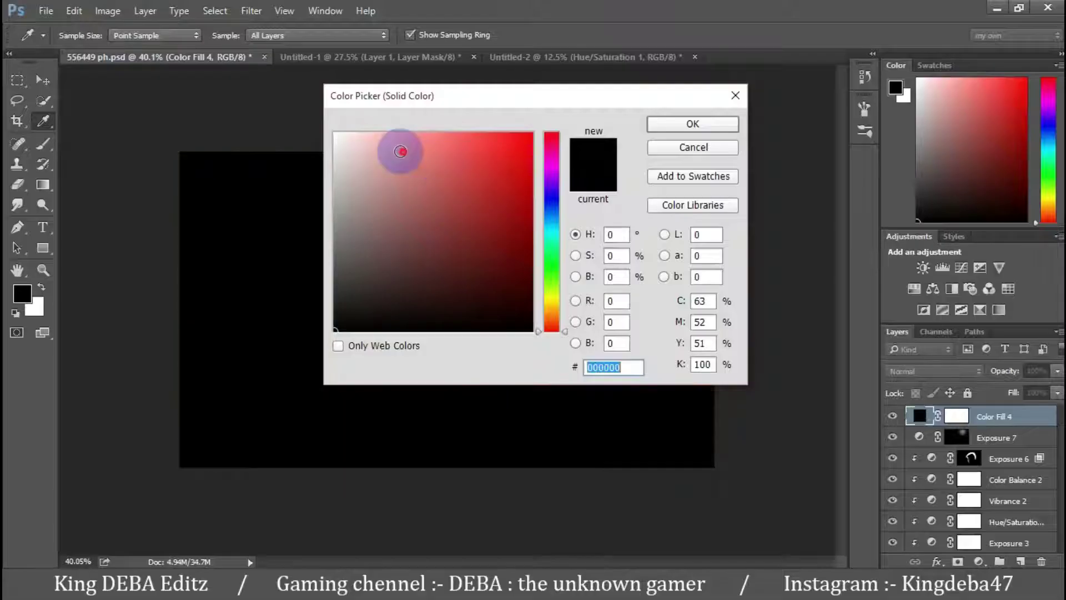
{"action": "left_click", "coordinate": [337, 132]}
{"action": "left_click", "coordinate": [690, 124]}
{"action": "left_click", "coordinate": [954, 423]}
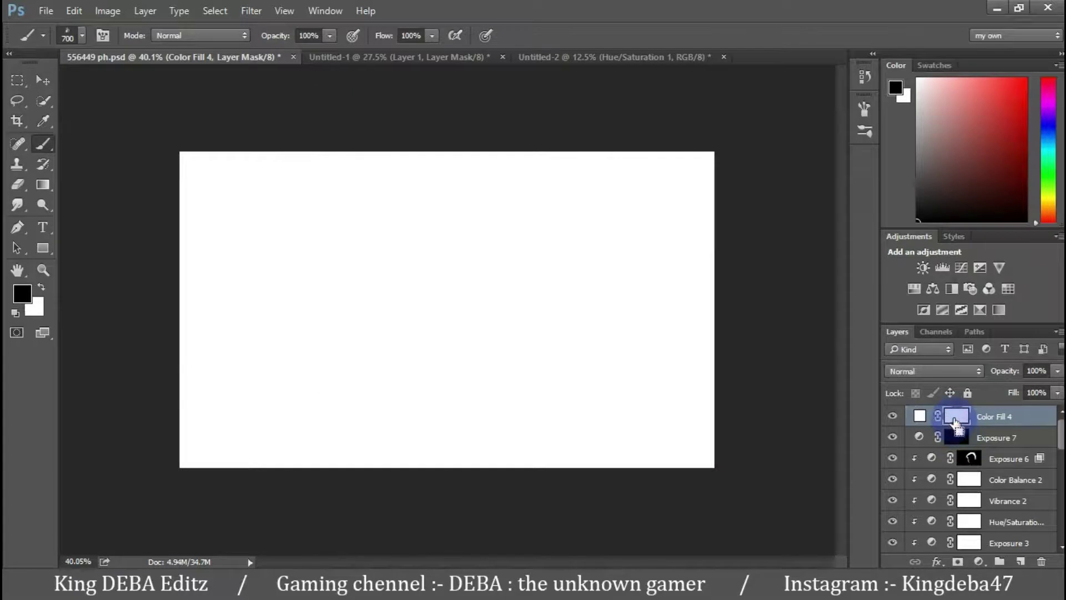
{"action": "key", "text": "ctrl+i"}
{"action": "key", "text": "x"}
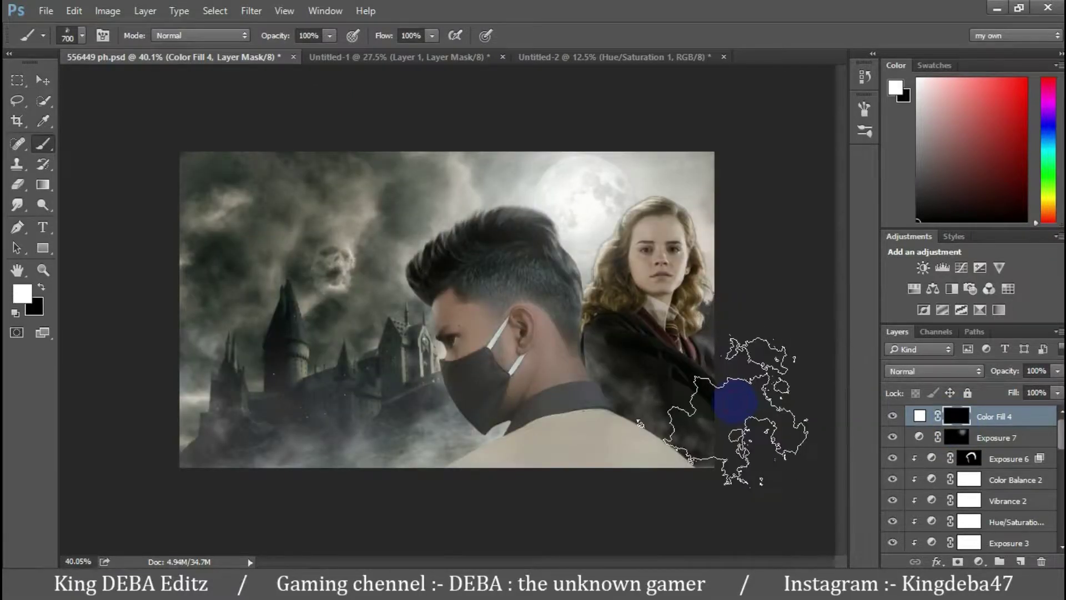
{"action": "left_click_drag", "start_coordinate": [736, 400], "coordinate": [536, 476]}
{"action": "key", "text": "x"}
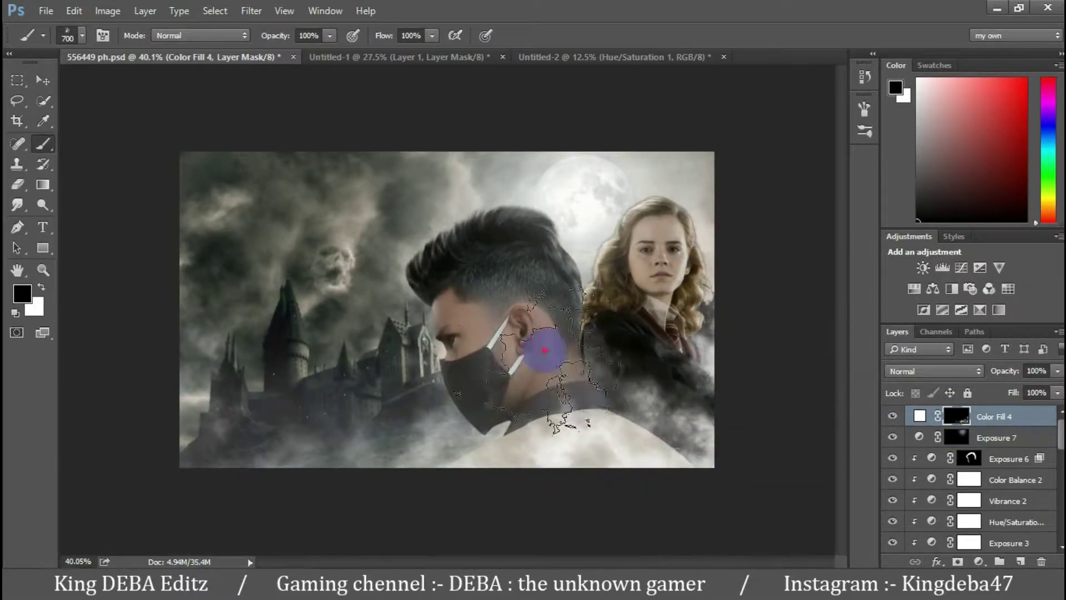
{"action": "left_click_drag", "start_coordinate": [1002, 371], "coordinate": [982, 380]}
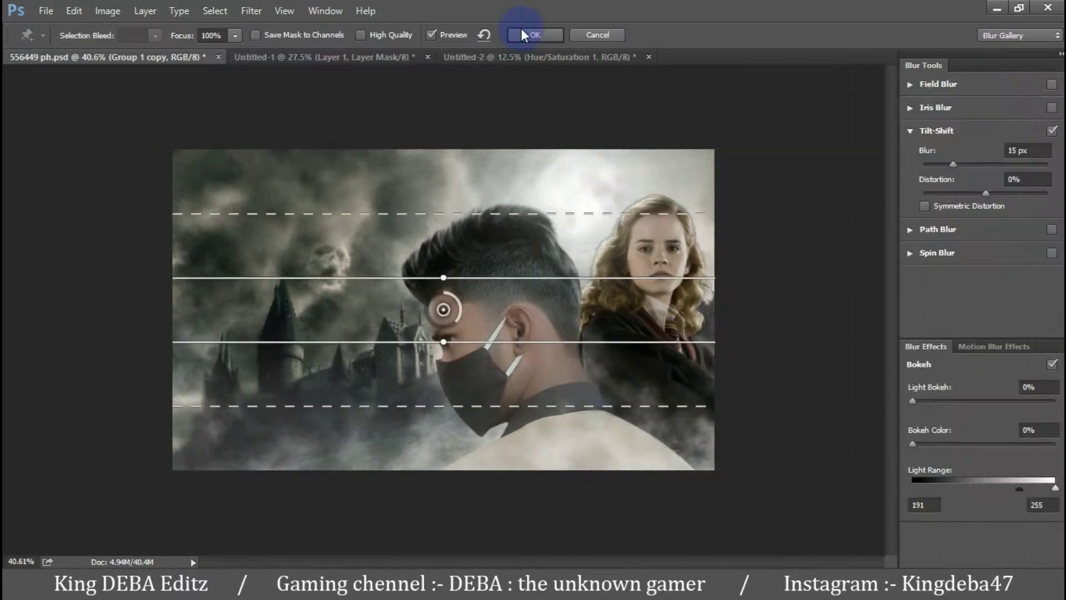
Clear the Tilt-Shift pins, place one at the bottom edge, and apply a 5 px blur.
{"action": "left_click", "coordinate": [485, 34]}
{"action": "left_click", "coordinate": [430, 472]}
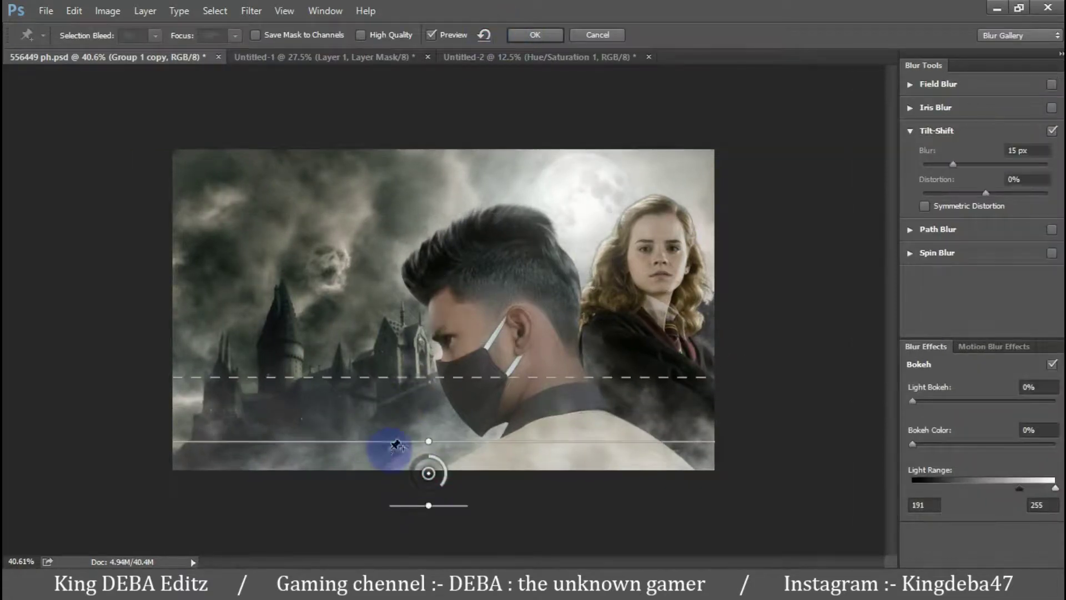
{"action": "left_click_drag", "start_coordinate": [376, 413], "coordinate": [374, 420]}
{"action": "left_click_drag", "start_coordinate": [953, 165], "coordinate": [936, 168]}
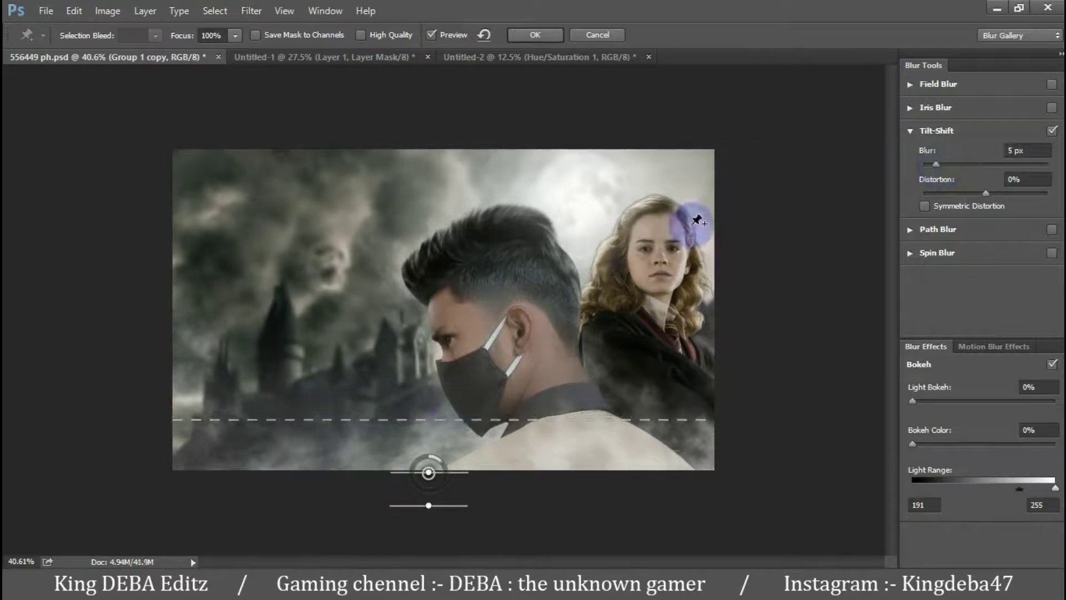
{"action": "left_click", "coordinate": [534, 36]}
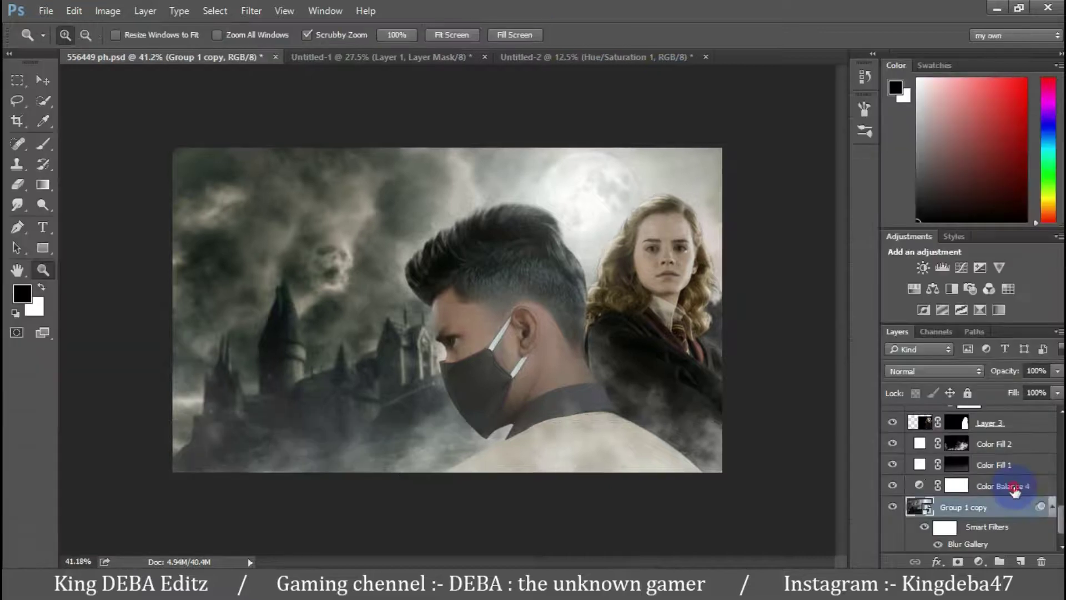
Add a strong Exposure layer with an inverted mask and paint light onto the man's hair and Hermione.
{"action": "left_click", "coordinate": [980, 267]}
{"action": "left_click_drag", "start_coordinate": [865, 174], "coordinate": [955, 175]}
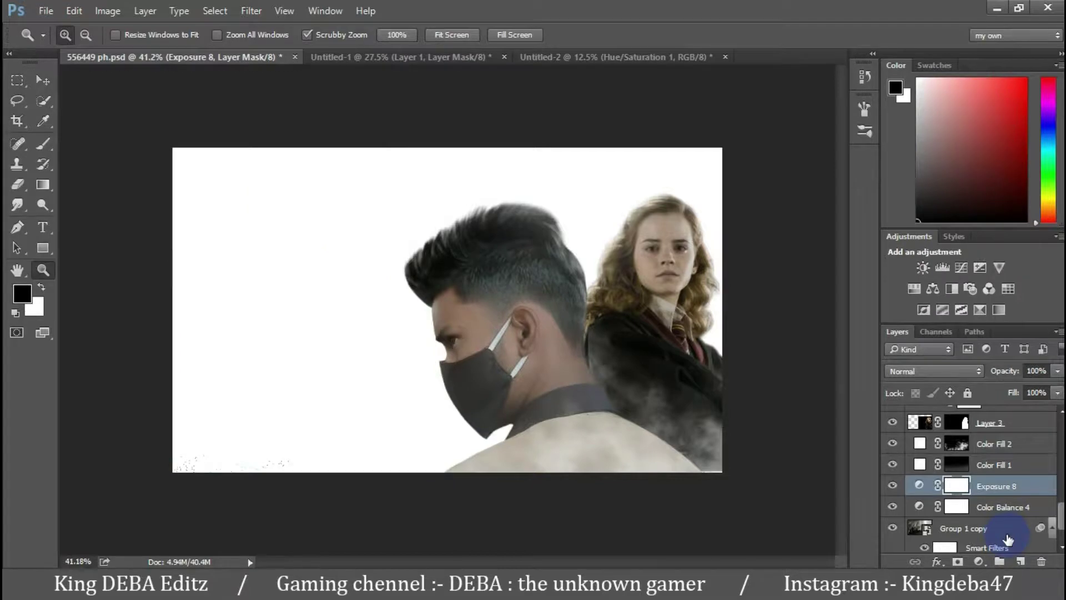
{"action": "key", "text": "ctrl+i"}
{"action": "key", "text": "b"}
{"action": "key", "text": "x"}
{"action": "mouse_move", "coordinate": [464, 238]}
{"action": "left_mouse_down"}
{"action": "mouse_move", "coordinate": [511, 393]}
{"action": "mouse_move", "coordinate": [674, 233]}
{"action": "mouse_move", "coordinate": [630, 295]}
{"action": "left_mouse_up"}
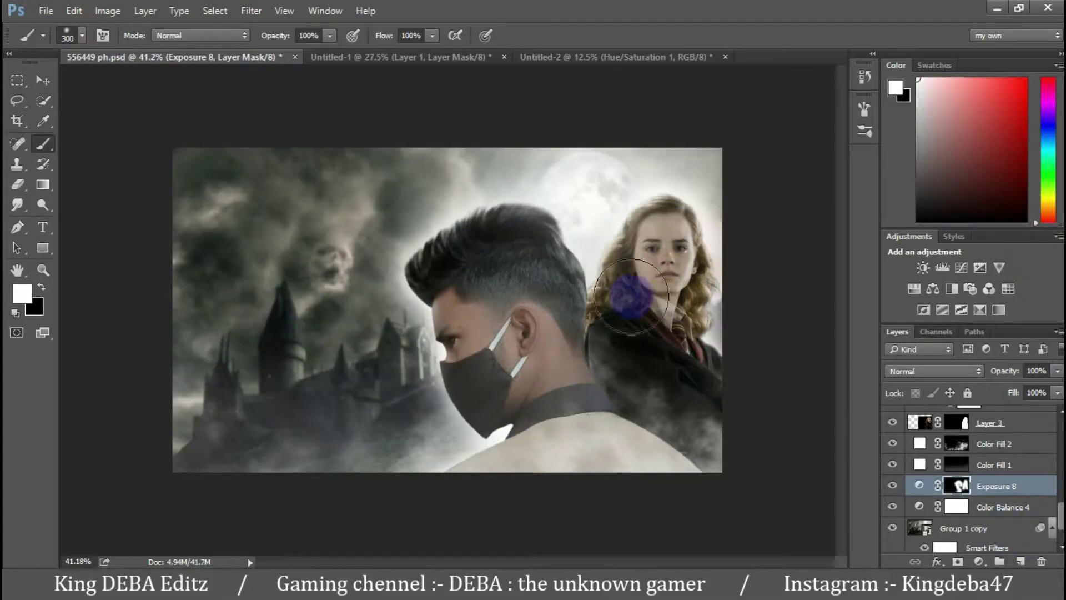
{"action": "left_click", "coordinate": [1034, 378]}
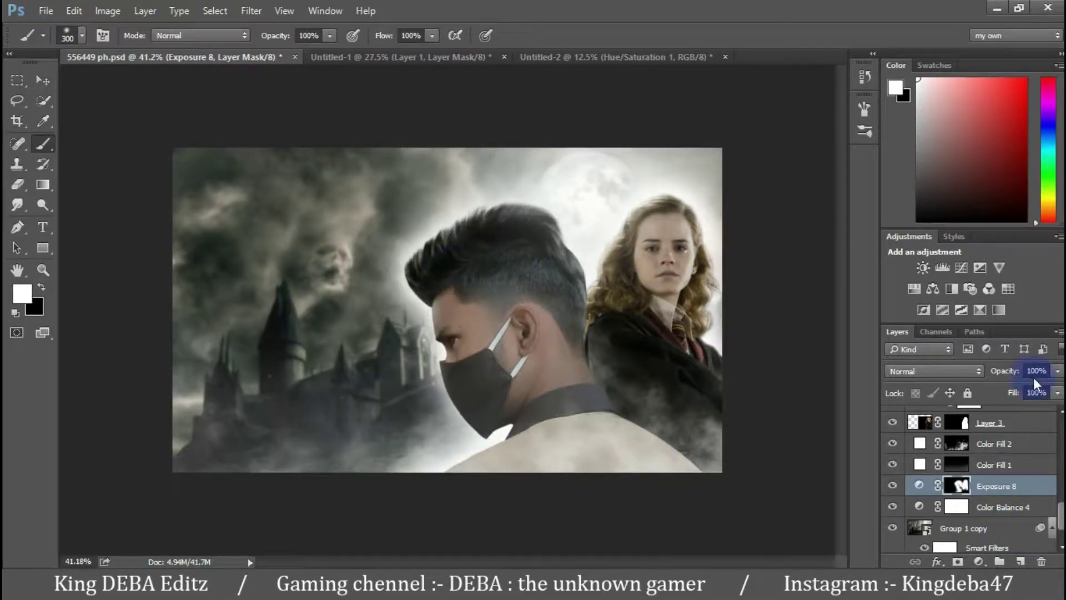
{"action": "left_click_drag", "start_coordinate": [993, 379], "coordinate": [874, 376]}
{"action": "scroll", "coordinate": [967, 500], "scroll_direction": "down", "scroll_amount": 1}
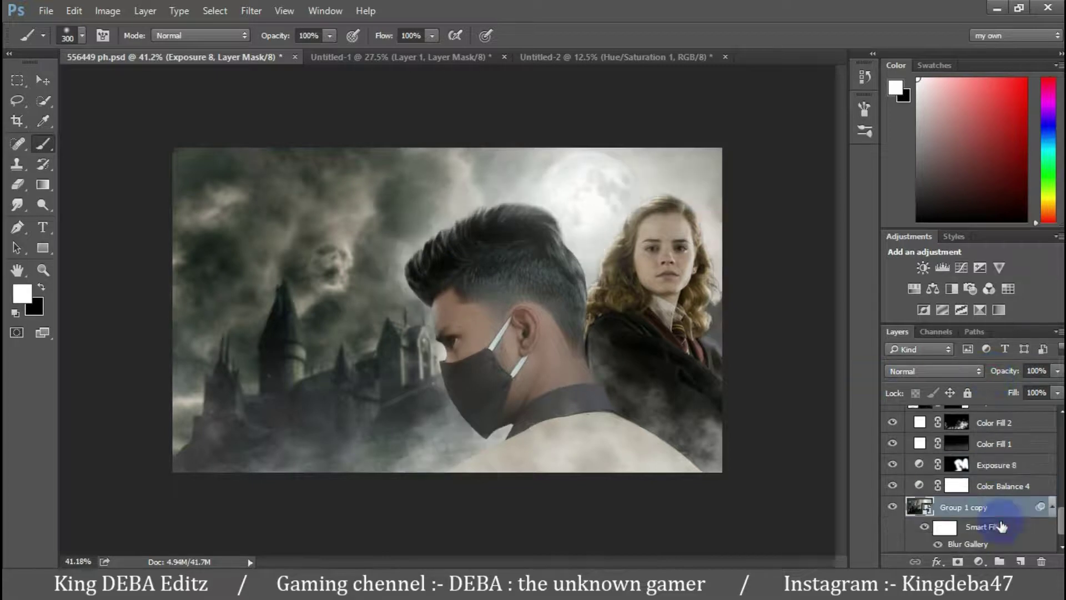
Add a maximum Exposure layer above Group 1 copy, invert its mask, and paint the left castle with a 1800px, 5% brush.
{"action": "left_click", "coordinate": [964, 507]}
{"action": "left_click", "coordinate": [989, 267]}
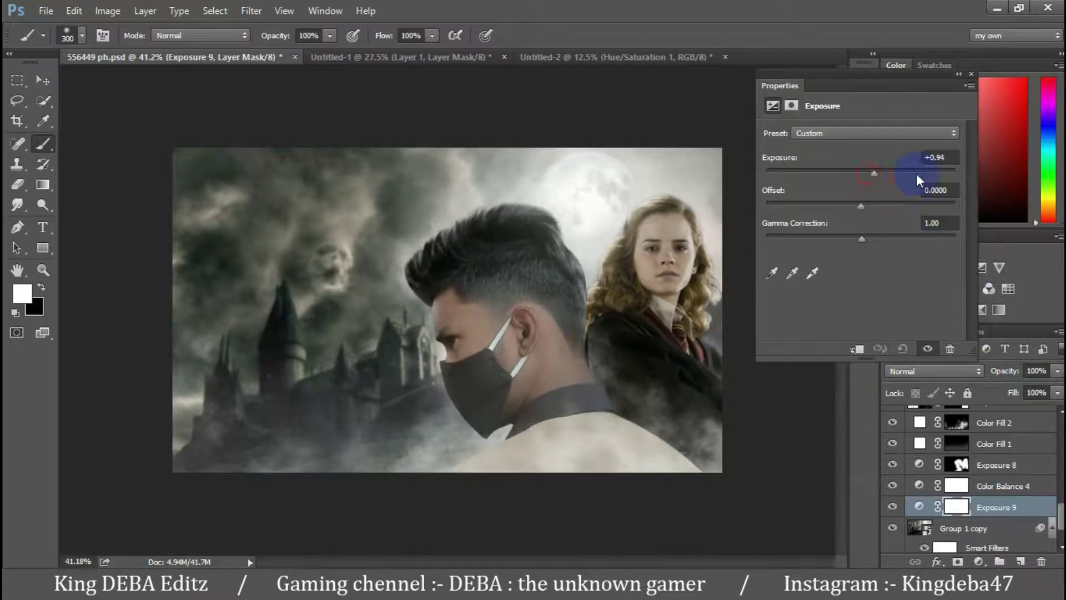
{"action": "left_click", "coordinate": [972, 74]}
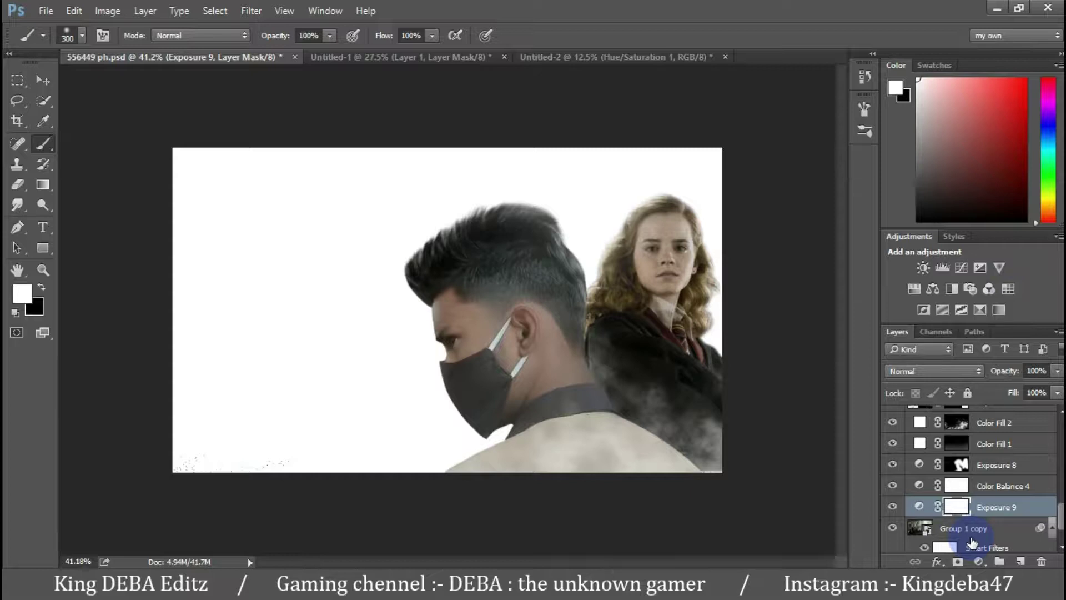
{"action": "key", "text": "ctrl+i"}
{"action": "key", "text": "0"}
{"action": "key", "text": "5"}
{"action": "key", "text": "bracketright"}
{"action": "key", "text": "bracketright"}
{"action": "key", "text": "bracketright"}
{"action": "left_click_drag", "start_coordinate": [90, 431], "coordinate": [95, 424]}
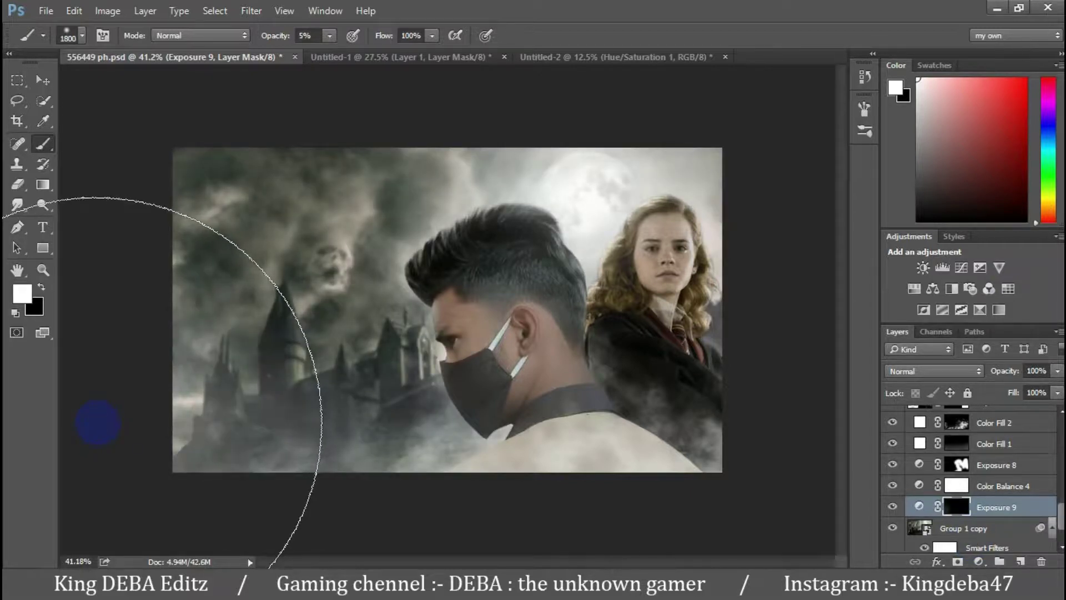
{"action": "scroll", "coordinate": [1023, 483], "scroll_direction": "up", "scroll_amount": 5}
{"action": "left_click_drag", "start_coordinate": [1059, 464], "coordinate": [1057, 425]}
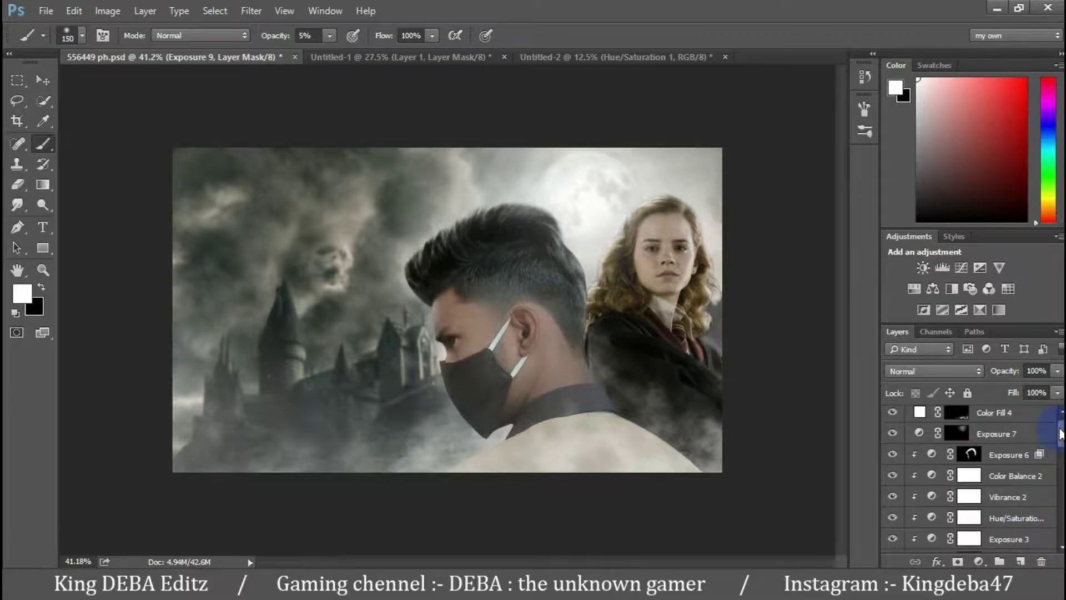
Add a bright Exposure 10 layer clipped to Exposure 6, limited to light tones via Blend If at 176.
{"action": "left_click", "coordinate": [980, 267]}
{"action": "left_click_drag", "start_coordinate": [861, 171], "coordinate": [944, 172]}
{"action": "left_click", "coordinate": [1026, 469], "text": "alt"}
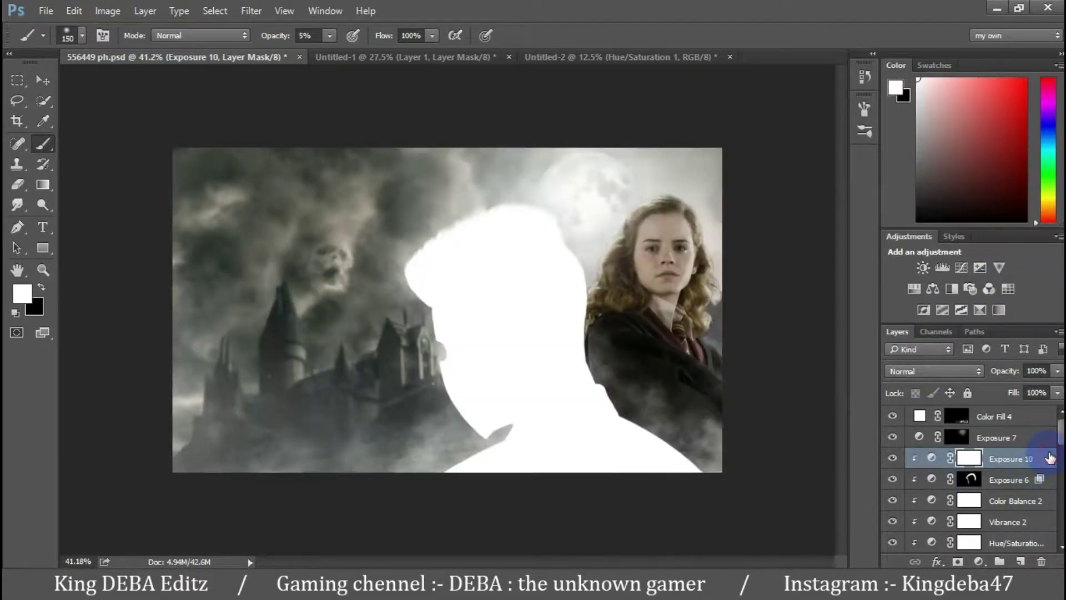
{"action": "double_click", "coordinate": [1049, 458]}
{"action": "left_click_drag", "start_coordinate": [785, 419], "coordinate": [925, 413]}
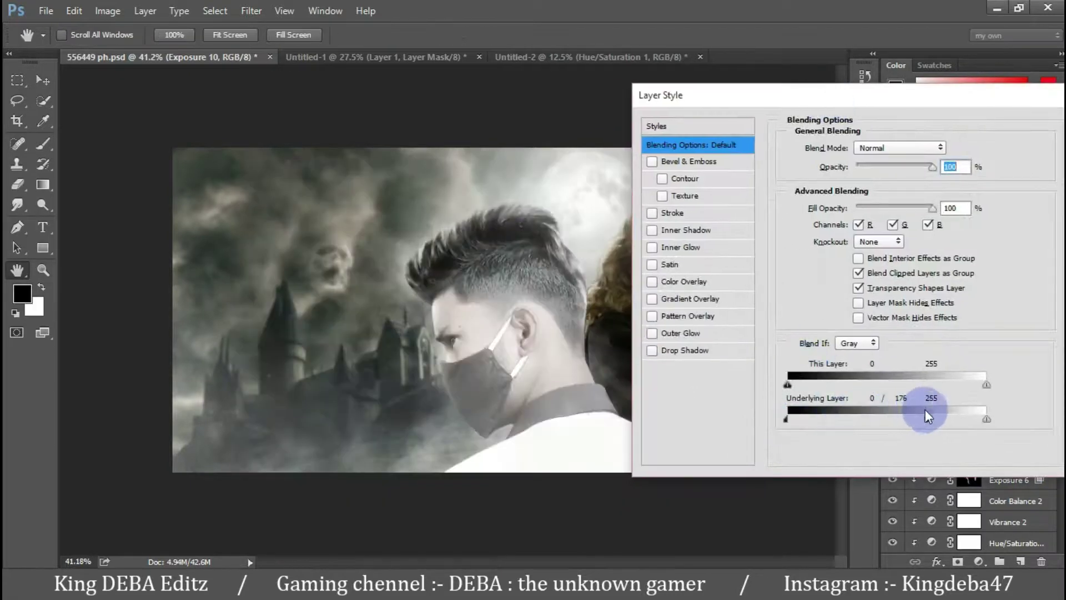
{"action": "left_click", "coordinate": [947, 149]}
Invert the Exposure 10 mask and paint white over the man's forehead, face and nose.
{"action": "left_click", "coordinate": [969, 458]}
{"action": "key", "text": "x"}
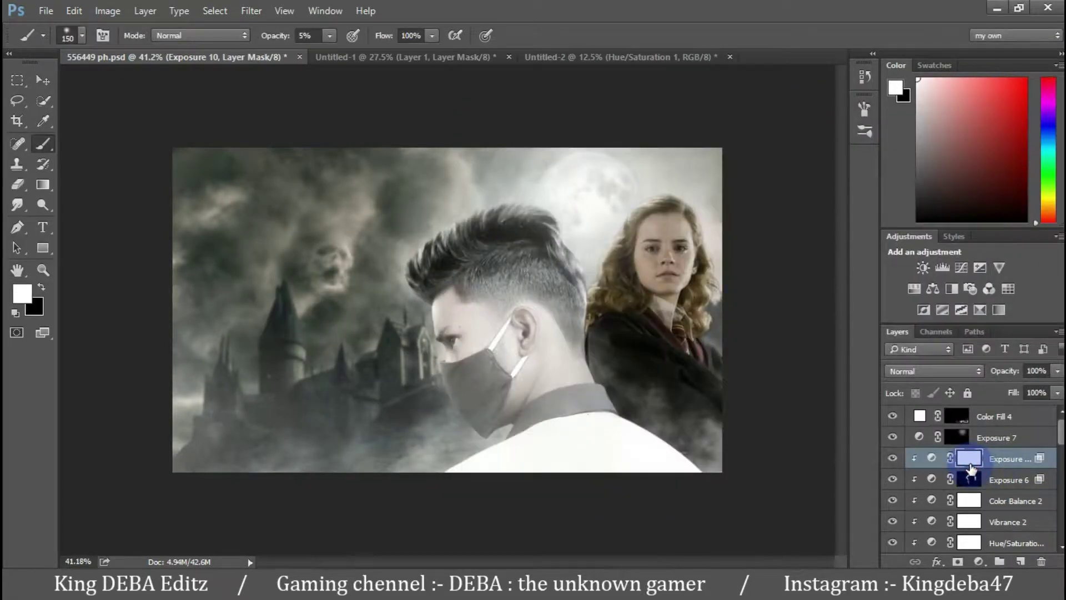
{"action": "key", "text": "ctrl+i"}
{"action": "key", "text": "ctrl+plus"}
{"action": "key", "text": "ctrl+plus"}
{"action": "key", "text": "bracketright"}
{"action": "left_click_drag", "start_coordinate": [386, 298], "coordinate": [425, 396]}
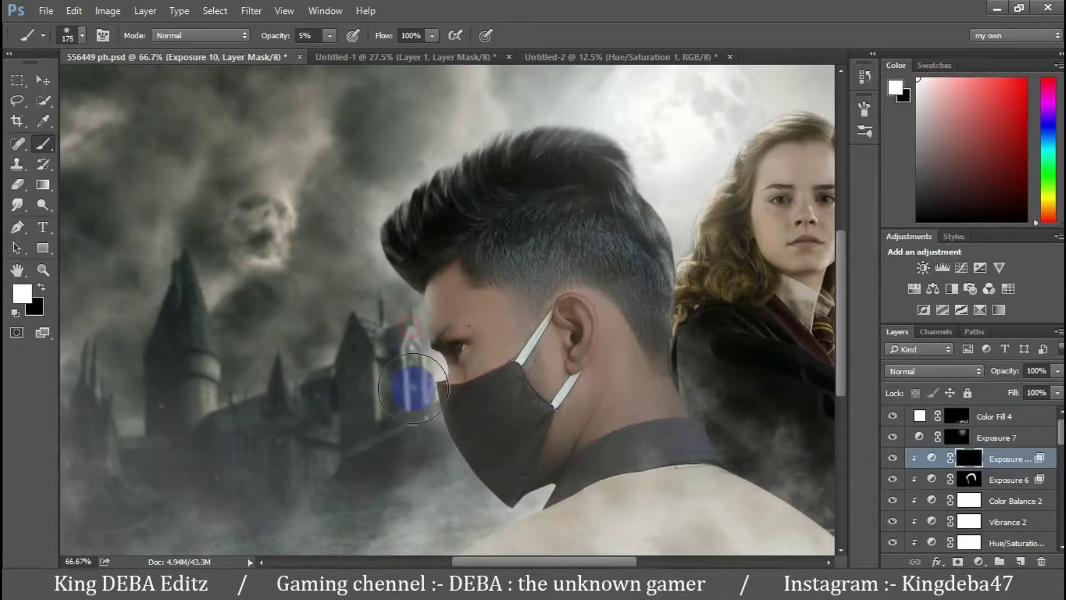
{"action": "left_click", "coordinate": [42, 270]}
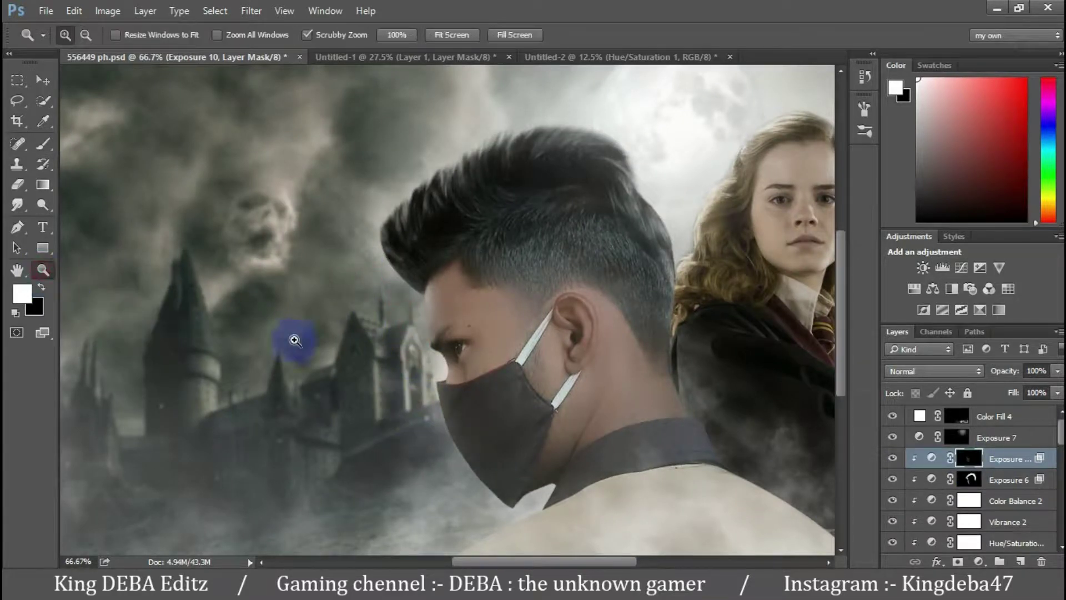
{"action": "left_click_drag", "start_coordinate": [293, 341], "coordinate": [222, 375]}
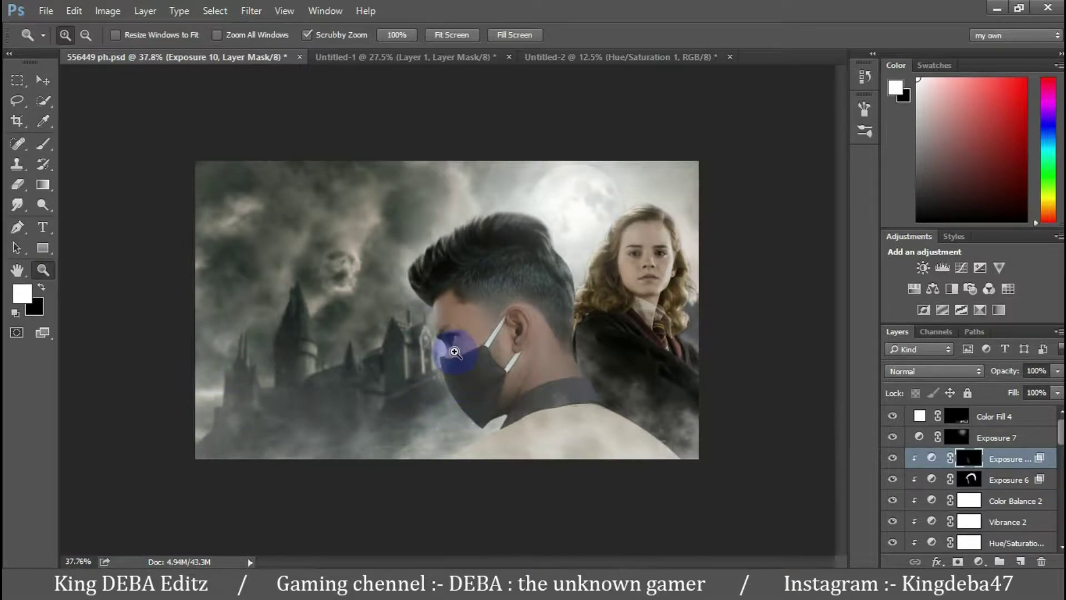
{"action": "key", "text": "ctrl+plus"}
{"action": "key", "text": "ctrl+plus"}
{"action": "key", "text": "b"}
{"action": "left_click_drag", "start_coordinate": [400, 421], "coordinate": [403, 394]}
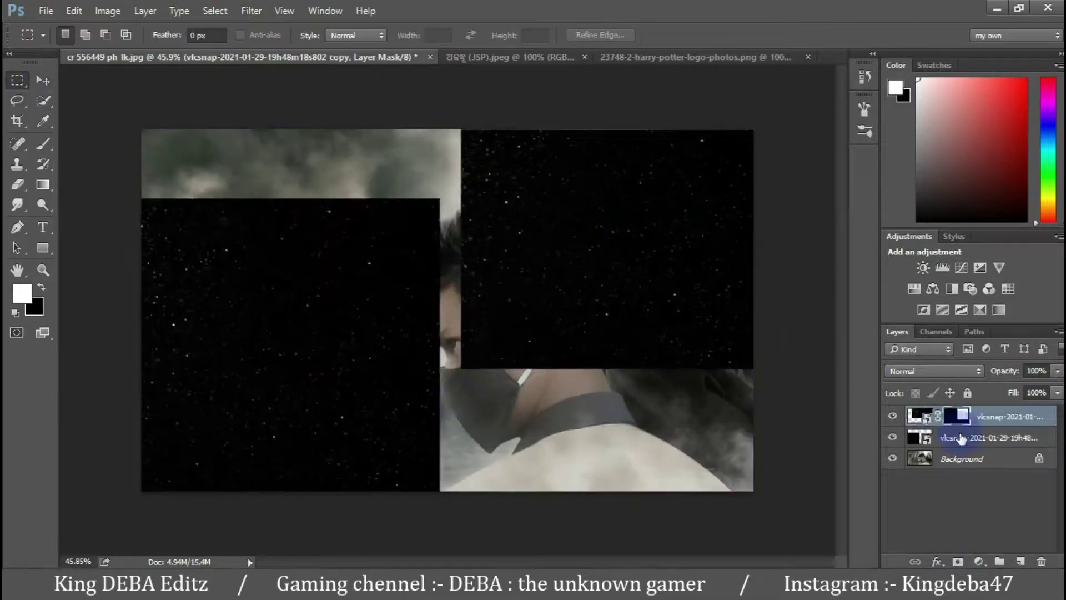
Set the star overlay to Lighten, hide it with an inverted mask, and paint faint stars back around Hermione.
{"action": "left_click", "coordinate": [898, 152]}
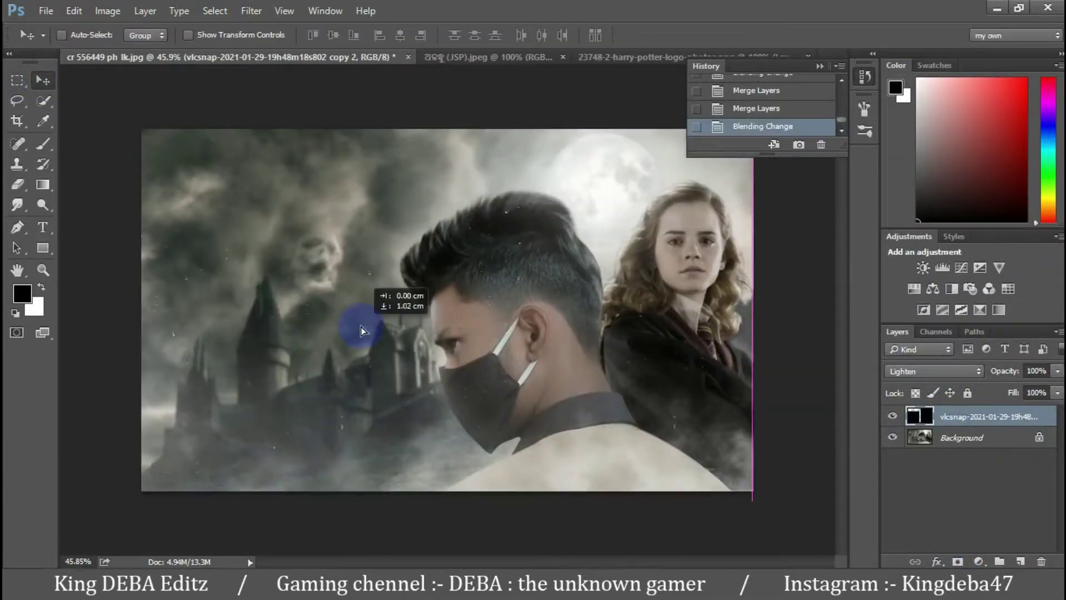
{"action": "left_click", "coordinate": [957, 561]}
{"action": "key", "text": "ctrl+i"}
{"action": "key", "text": "b"}
{"action": "left_click_drag", "start_coordinate": [702, 452], "coordinate": [690, 416]}
{"action": "key", "text": "bracketleft"}
{"action": "key", "text": "bracketleft"}
{"action": "key", "text": "bracketleft"}
{"action": "key", "text": "x"}
{"action": "left_click_drag", "start_coordinate": [691, 345], "coordinate": [726, 424]}
{"action": "key", "text": "x"}
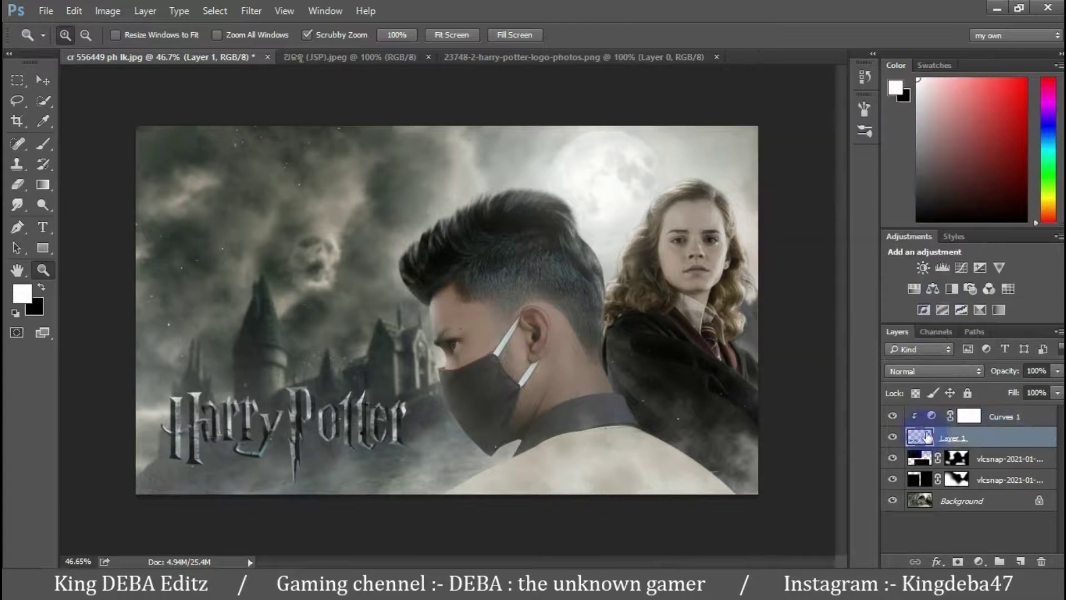
Give the Harry Potter logo layer a drop shadow and 89% fill opacity.
{"action": "left_click", "coordinate": [971, 74]}
{"action": "double_click", "coordinate": [919, 438]}
{"action": "left_click", "coordinate": [474, 375]}
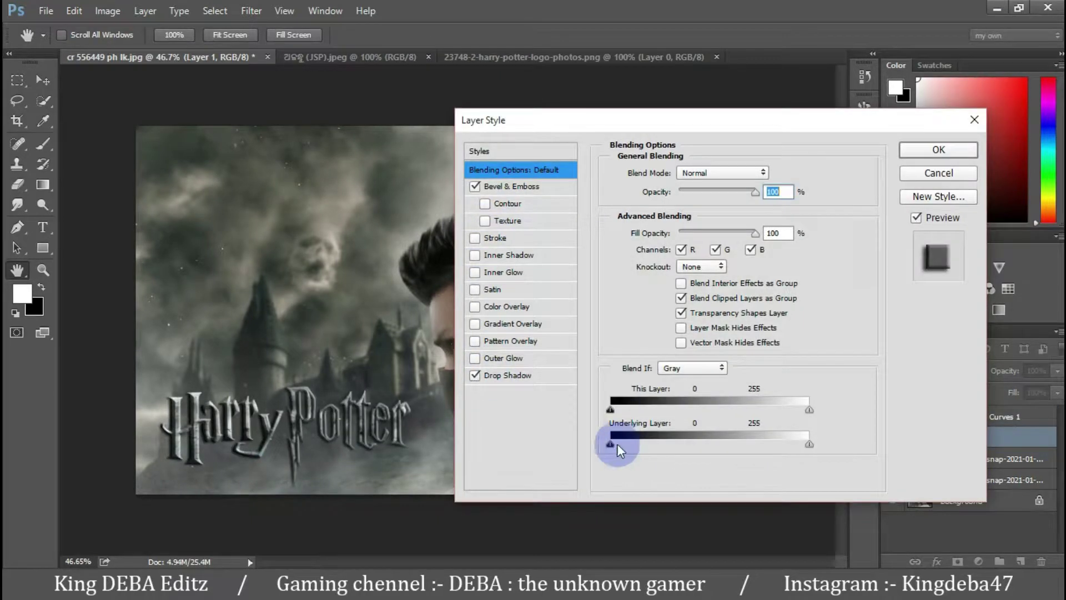
{"action": "left_click_drag", "start_coordinate": [755, 232], "coordinate": [694, 236]}
{"action": "left_click", "coordinate": [750, 233]}
{"action": "type", "text": "89"}
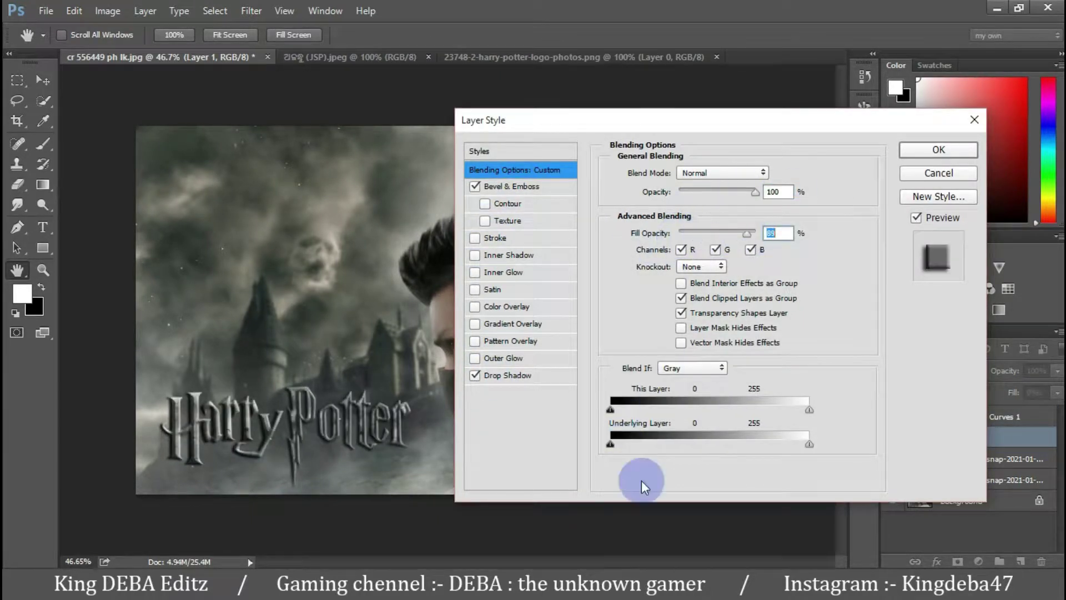
{"action": "key", "text": "Return"}
{"action": "key", "text": "z"}
{"action": "left_click", "coordinate": [117, 126]}
Scale and shift the logo slightly, then nudge the Camera Raw tint toward green.
{"action": "key", "text": "ctrl+t"}
{"action": "left_click_drag", "start_coordinate": [429, 464], "coordinate": [441, 381]}
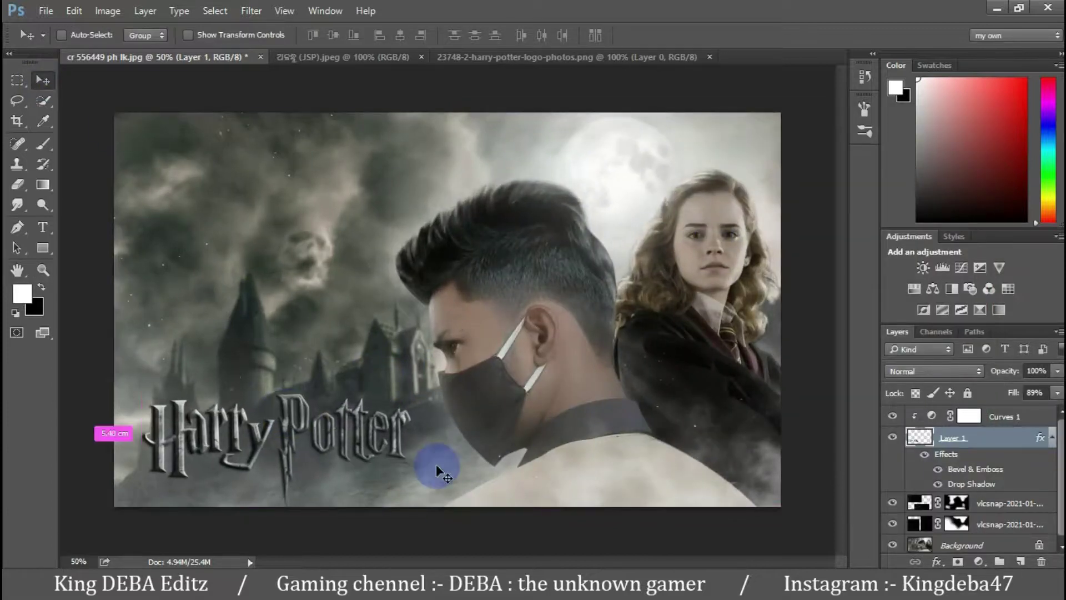
{"action": "key", "text": "Return"}
{"action": "left_click", "coordinate": [45, 271]}
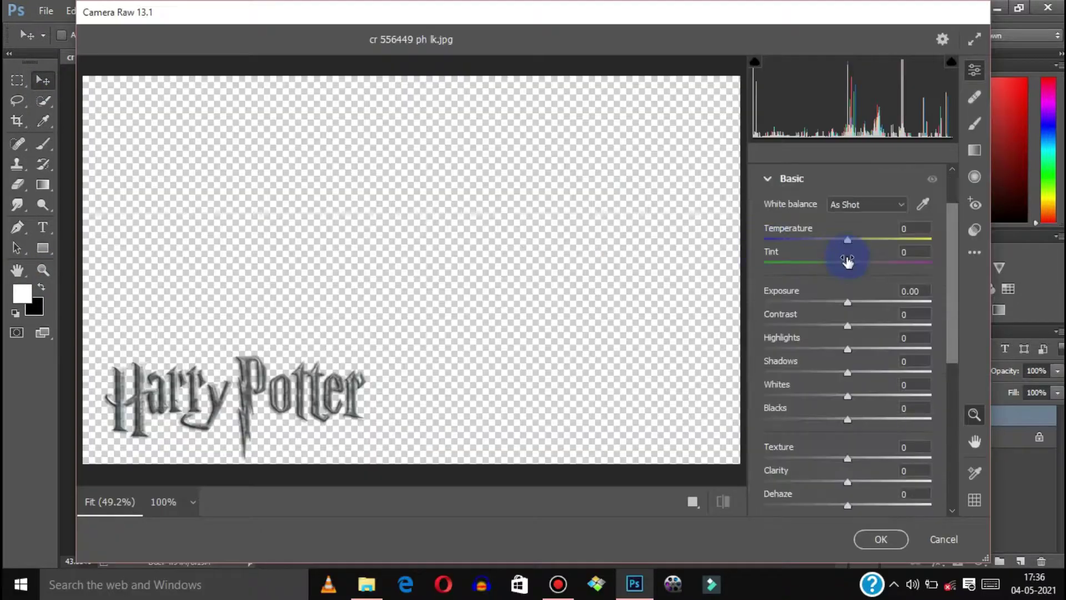
{"action": "left_click_drag", "start_coordinate": [845, 263], "coordinate": [841, 262]}
Raise Texture and Clarity to +37, add slight exposure and contrast, lower highlights and whites, lift blacks.
{"action": "left_click_drag", "start_coordinate": [848, 481], "coordinate": [862, 482]}
{"action": "scroll", "coordinate": [951, 416], "scroll_direction": "down", "scroll_amount": 5}
{"action": "scroll", "coordinate": [951, 438], "scroll_direction": "down", "scroll_amount": 5}
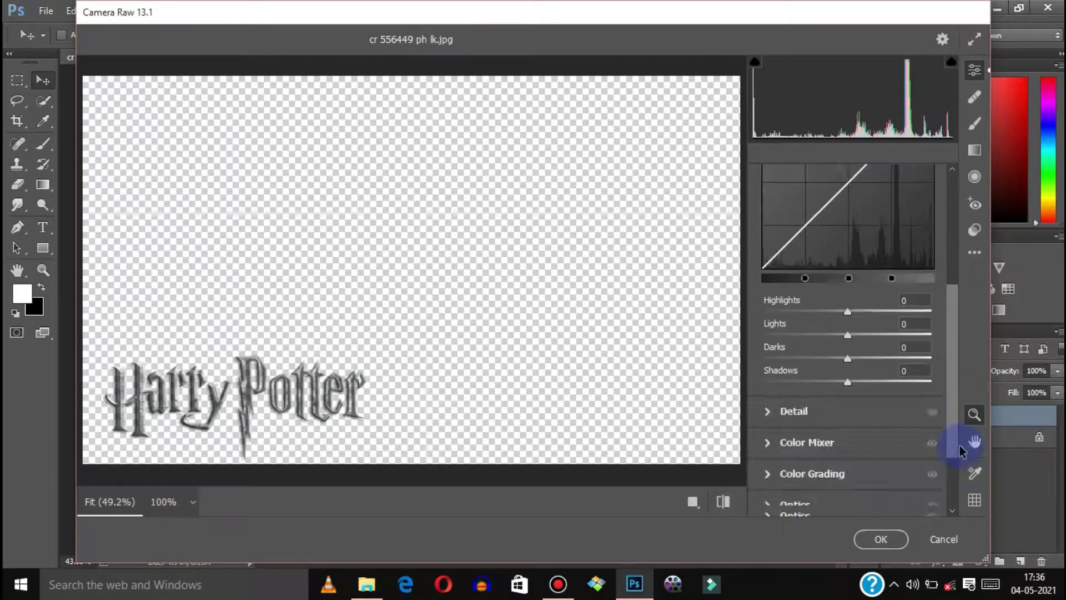
{"action": "scroll", "coordinate": [951, 422], "scroll_direction": "down", "scroll_amount": 3}
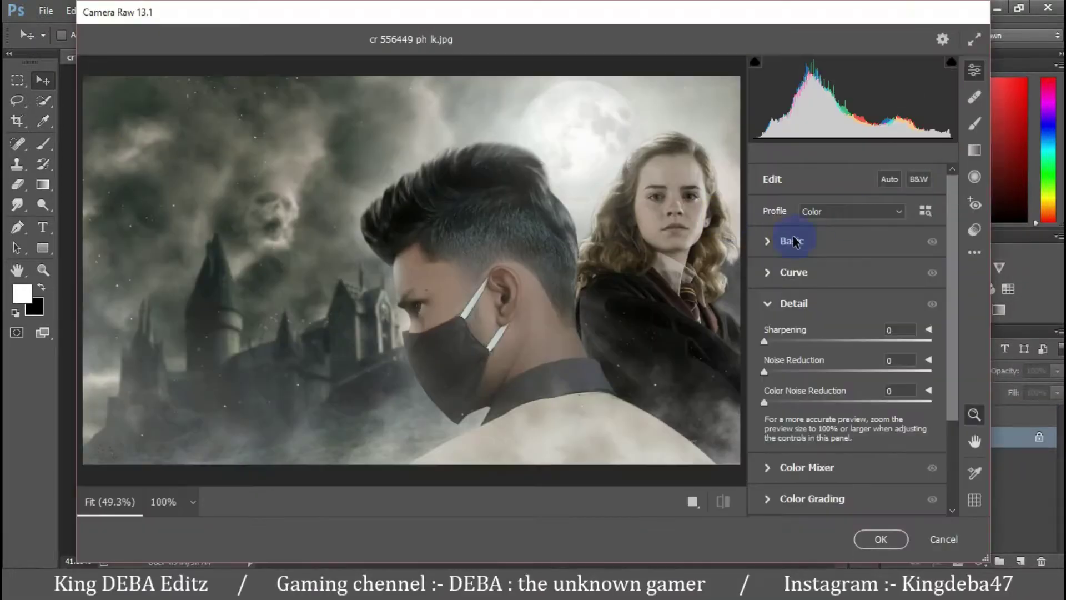
{"action": "left_click_drag", "start_coordinate": [849, 304], "coordinate": [850, 304]}
{"action": "left_click_drag", "start_coordinate": [848, 326], "coordinate": [853, 325]}
{"action": "left_click_drag", "start_coordinate": [847, 349], "coordinate": [842, 349]}
{"action": "left_click_drag", "start_coordinate": [848, 396], "coordinate": [843, 396]}
{"action": "left_click_drag", "start_coordinate": [848, 420], "coordinate": [852, 419]}
{"action": "mouse_move", "coordinate": [847, 458]}
{"action": "left_mouse_down"}
{"action": "mouse_move", "coordinate": [867, 459]}
{"action": "mouse_move", "coordinate": [887, 482]}
{"action": "mouse_move", "coordinate": [853, 504]}
{"action": "left_mouse_up"}
{"action": "scroll", "coordinate": [853, 477], "scroll_direction": "down", "scroll_amount": 3}
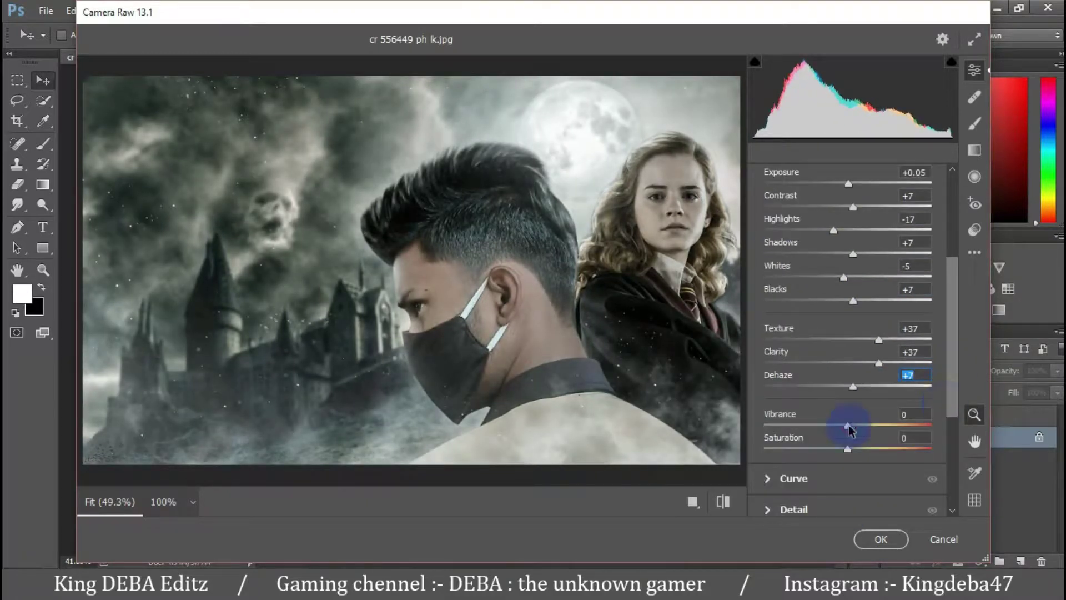
Lift the tone curve highlights and add sharpening of 24.
{"action": "left_click", "coordinate": [794, 478]}
{"action": "scroll", "coordinate": [850, 389], "scroll_direction": "down", "scroll_amount": 5}
{"action": "left_click_drag", "start_coordinate": [847, 440], "coordinate": [854, 441]}
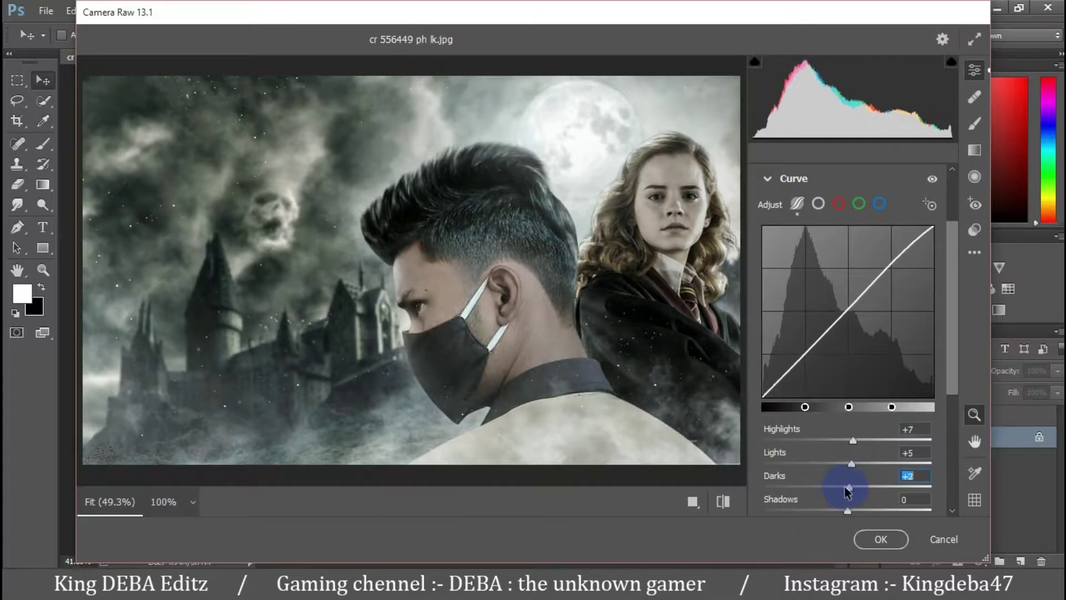
{"action": "scroll", "coordinate": [844, 477], "scroll_direction": "down", "scroll_amount": 3}
{"action": "left_click", "coordinate": [768, 422]}
{"action": "left_click_drag", "start_coordinate": [765, 340], "coordinate": [788, 341]}
Tint the colour-grading shadows and highlights toward green-teal and add grain of 23.
{"action": "left_click", "coordinate": [807, 467]}
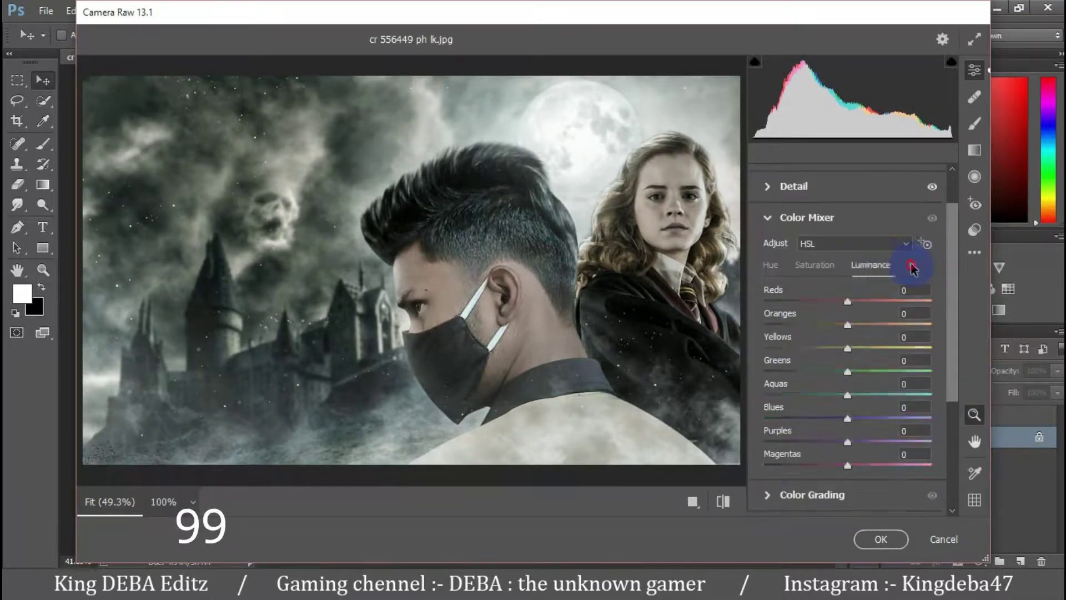
{"action": "left_click", "coordinate": [812, 495]}
{"action": "left_click_drag", "start_coordinate": [798, 412], "coordinate": [798, 408]}
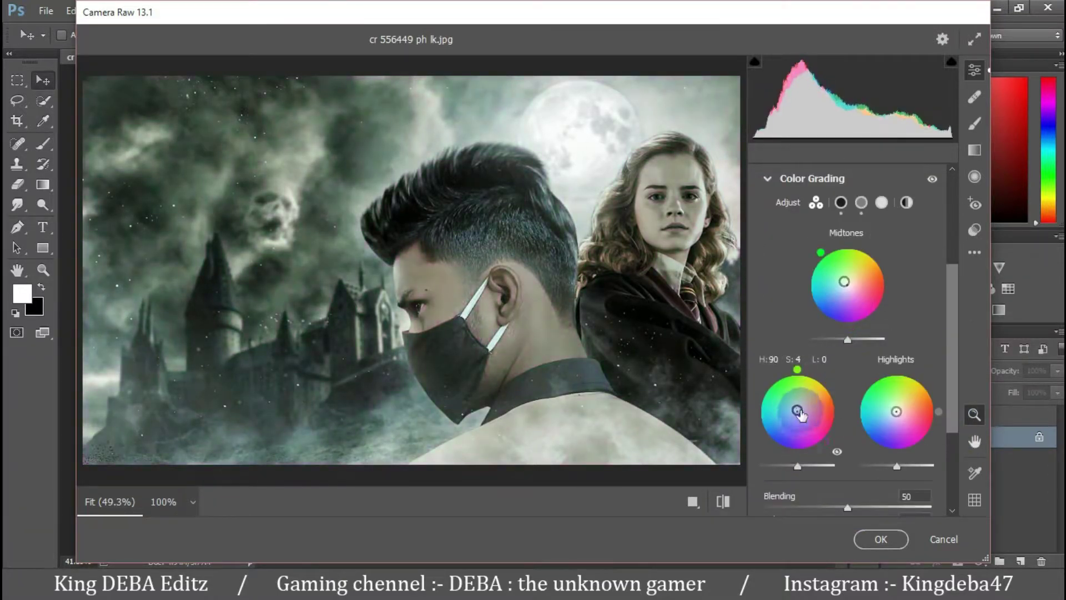
{"action": "left_click_drag", "start_coordinate": [896, 412], "coordinate": [895, 409]}
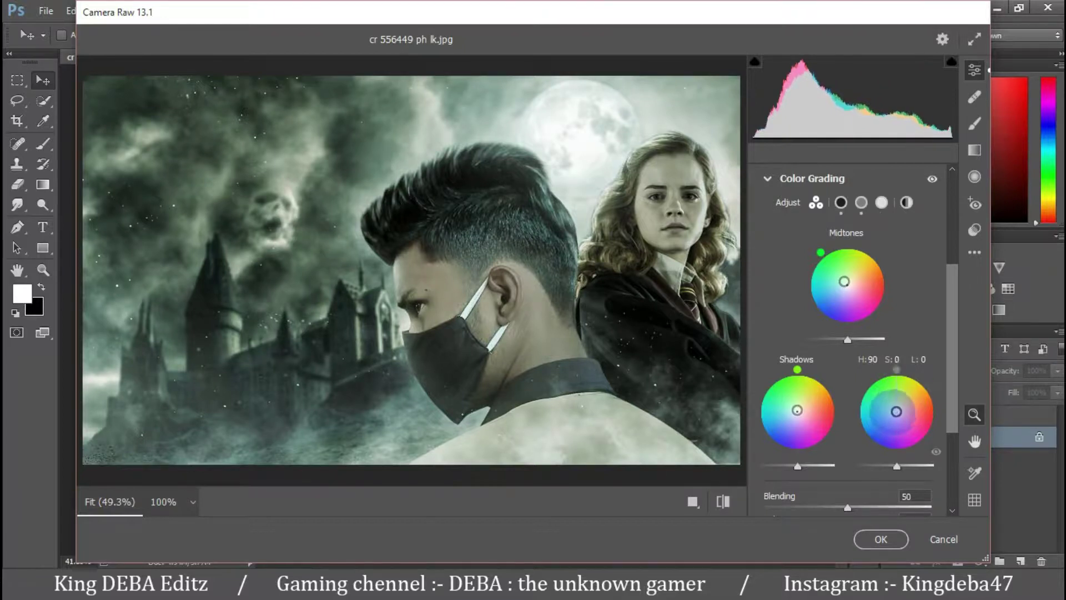
{"action": "scroll", "coordinate": [848, 417], "scroll_direction": "down", "scroll_amount": 3}
{"action": "left_click_drag", "start_coordinate": [894, 314], "coordinate": [896, 305]}
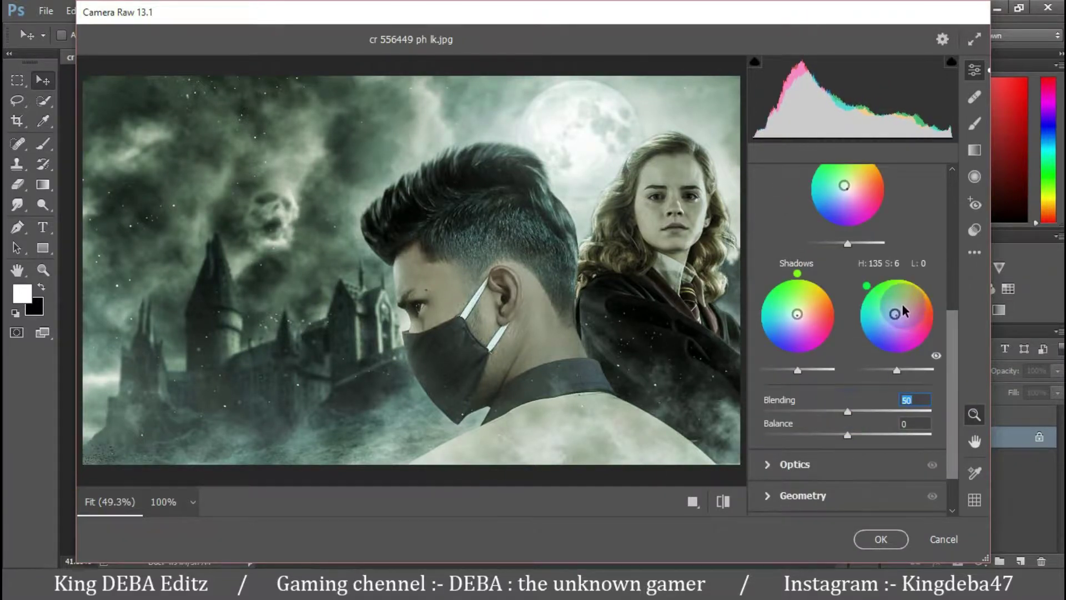
{"action": "left_click", "coordinate": [795, 464]}
{"action": "left_click", "coordinate": [796, 466]}
{"action": "left_click_drag", "start_coordinate": [765, 439], "coordinate": [799, 438]}
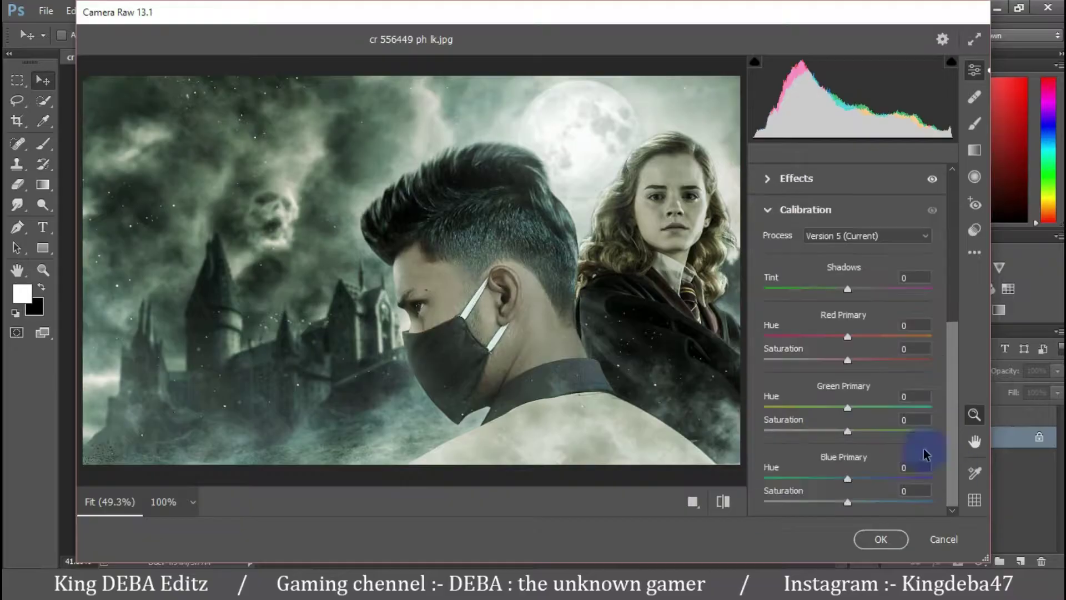